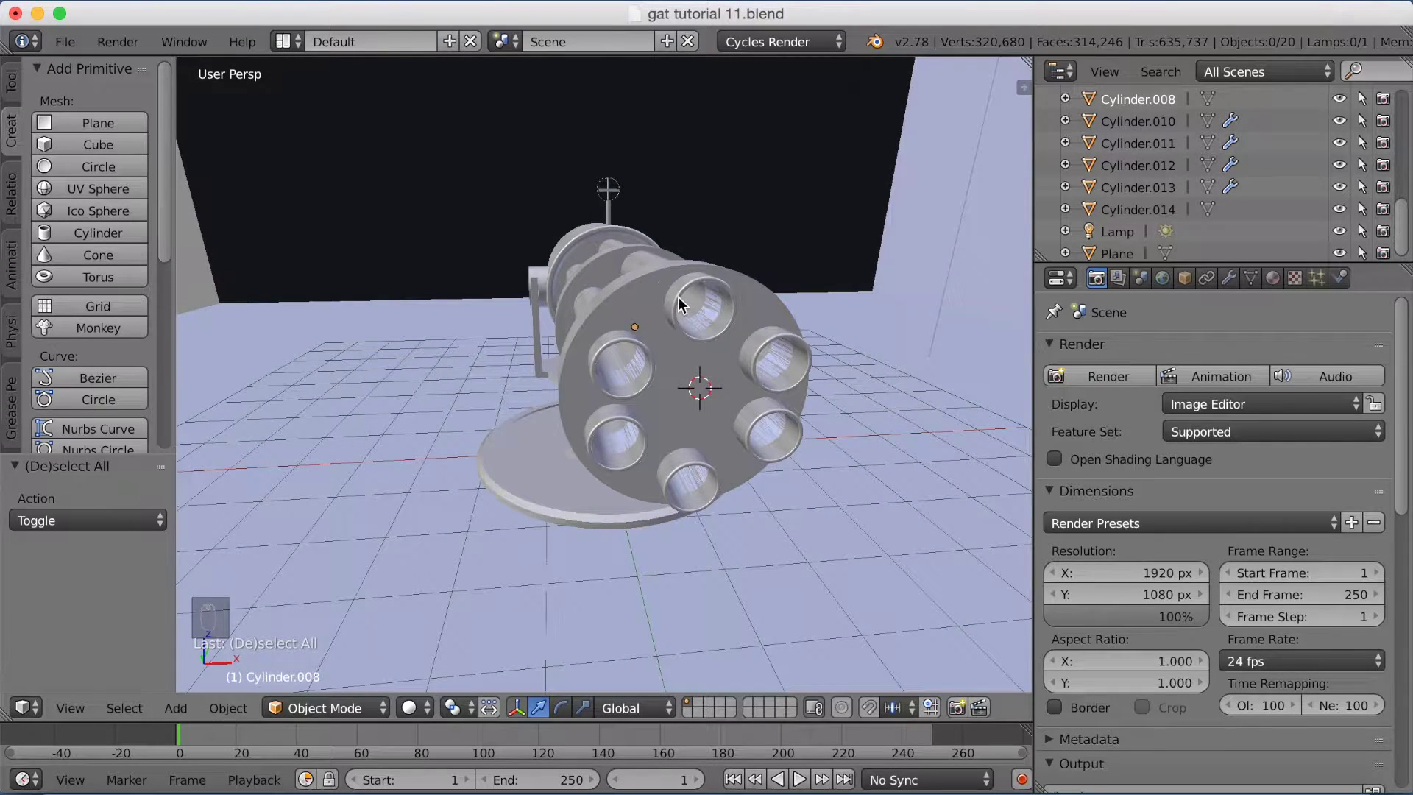
# Step: Parent the six barrels and the middle barrel ring to the front disc using the Object parent type
pyautogui.rightClick(678, 297)
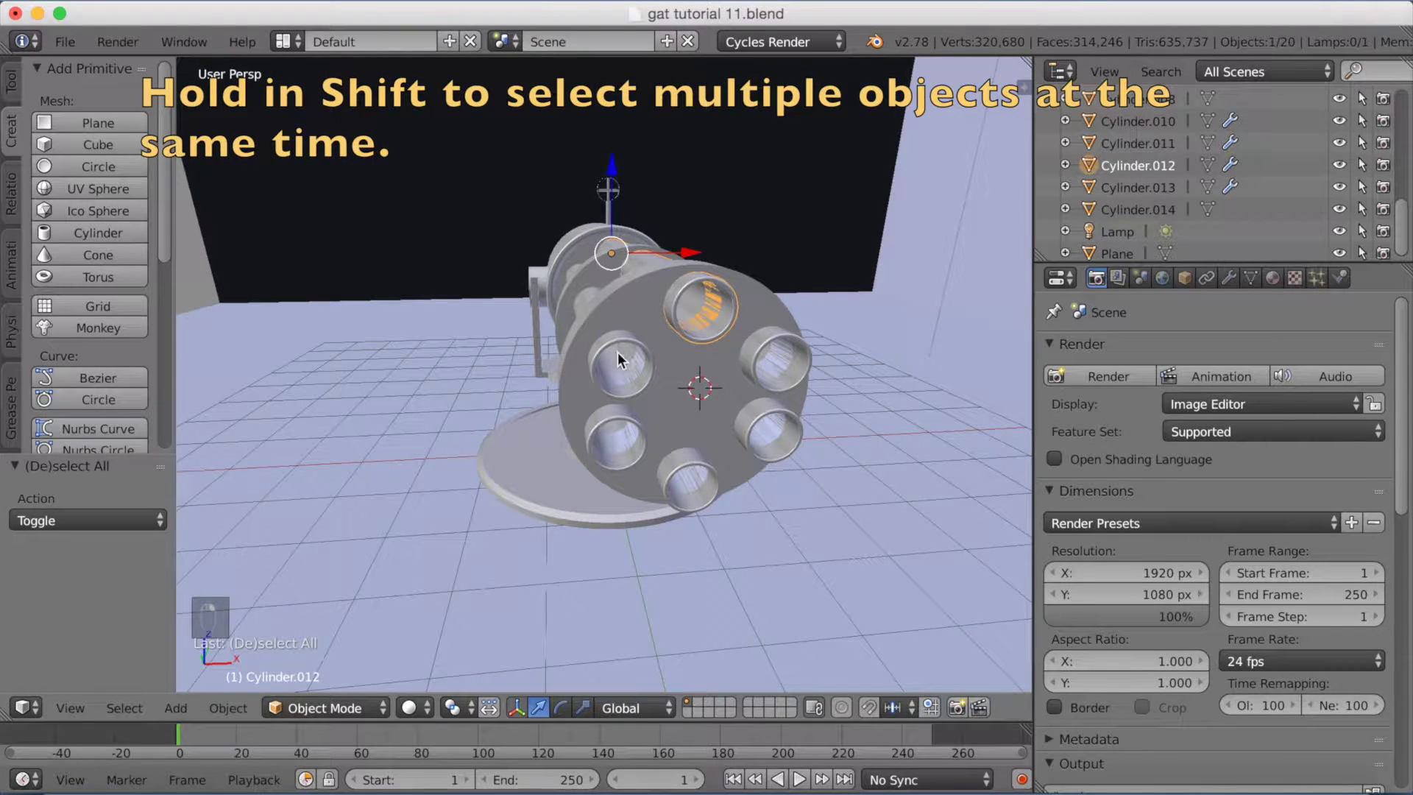
pyautogui.keyDown('shift'); pyautogui.rightClick(609, 413); pyautogui.keyUp('shift')
pyautogui.keyDown('shift'); pyautogui.rightClick(615, 435); pyautogui.keyUp('shift')
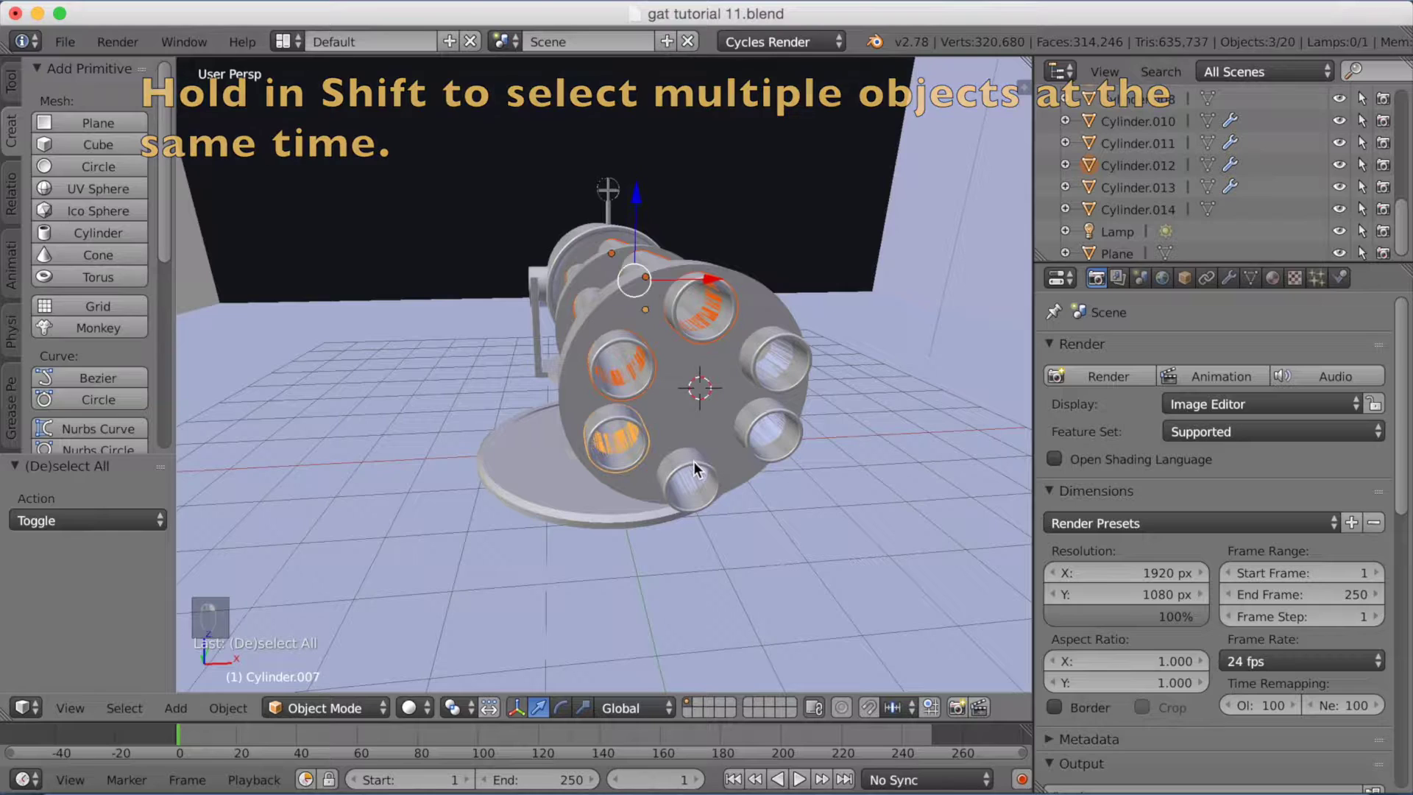
pyautogui.keyDown('shift'); pyautogui.rightClick(694, 462); pyautogui.keyUp('shift')
pyautogui.keyDown('shift'); pyautogui.rightClick(762, 409); pyautogui.keyUp('shift')
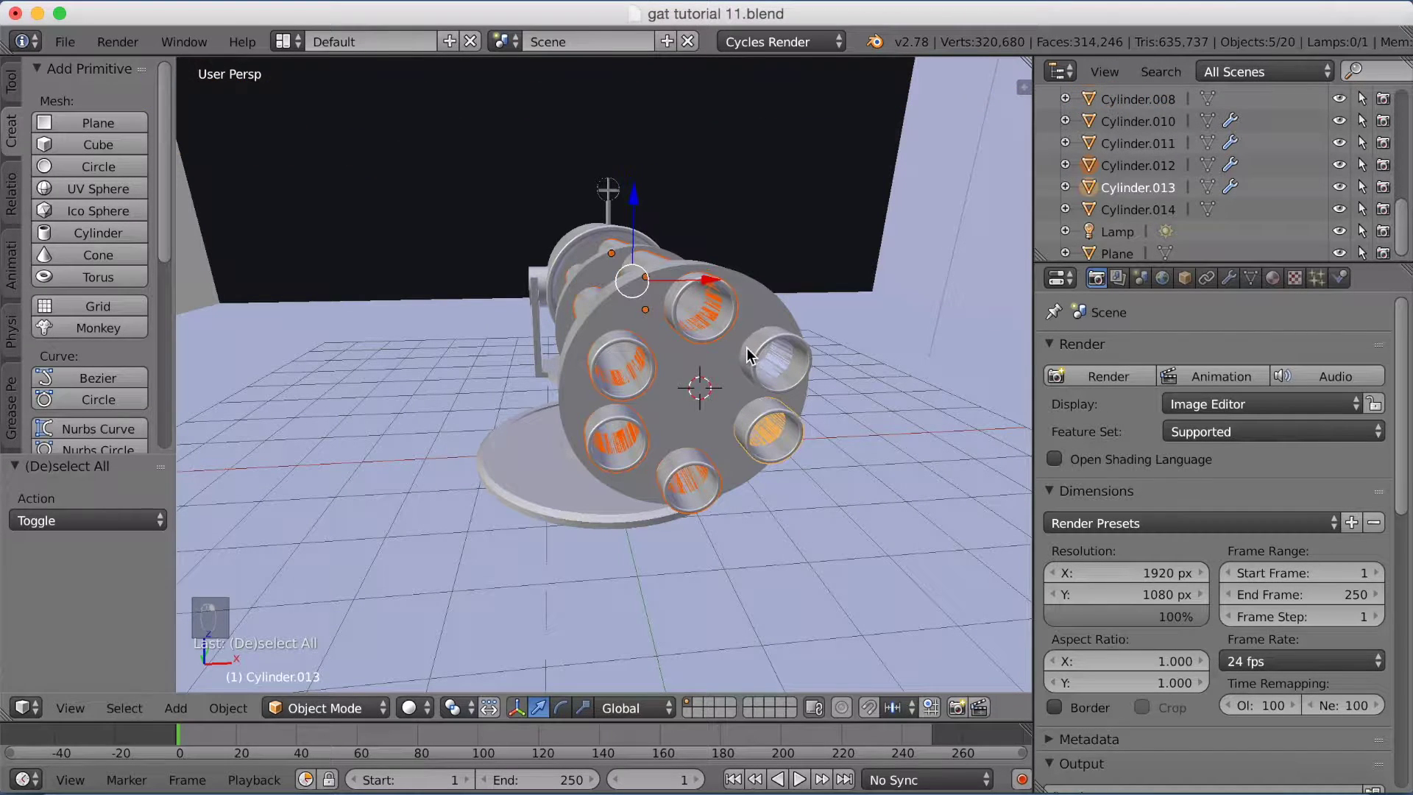
pyautogui.keyDown('shift'); pyautogui.rightClick(759, 345); pyautogui.keyUp('shift')
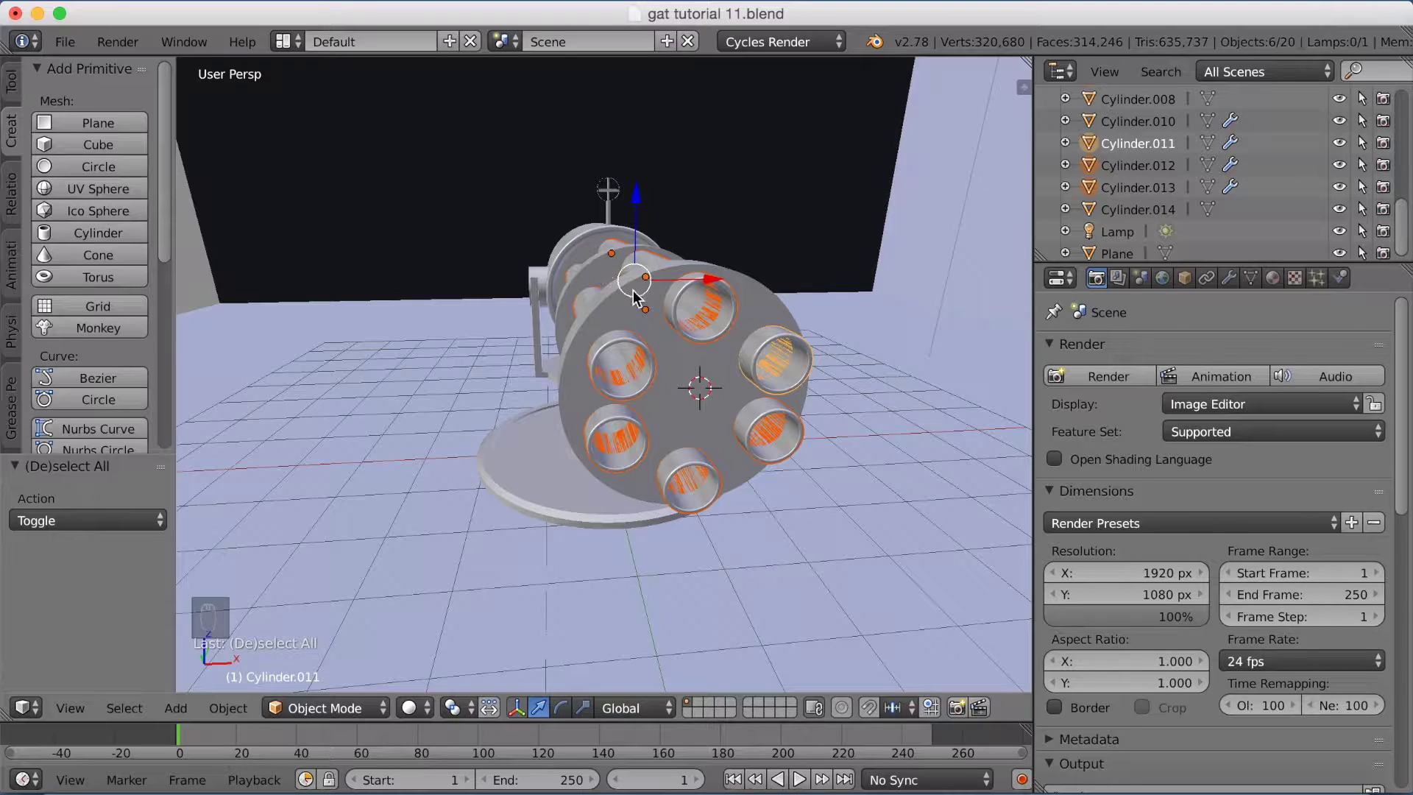
pyautogui.keyDown('shift'); pyautogui.rightClick(650, 318); pyautogui.keyUp('shift')
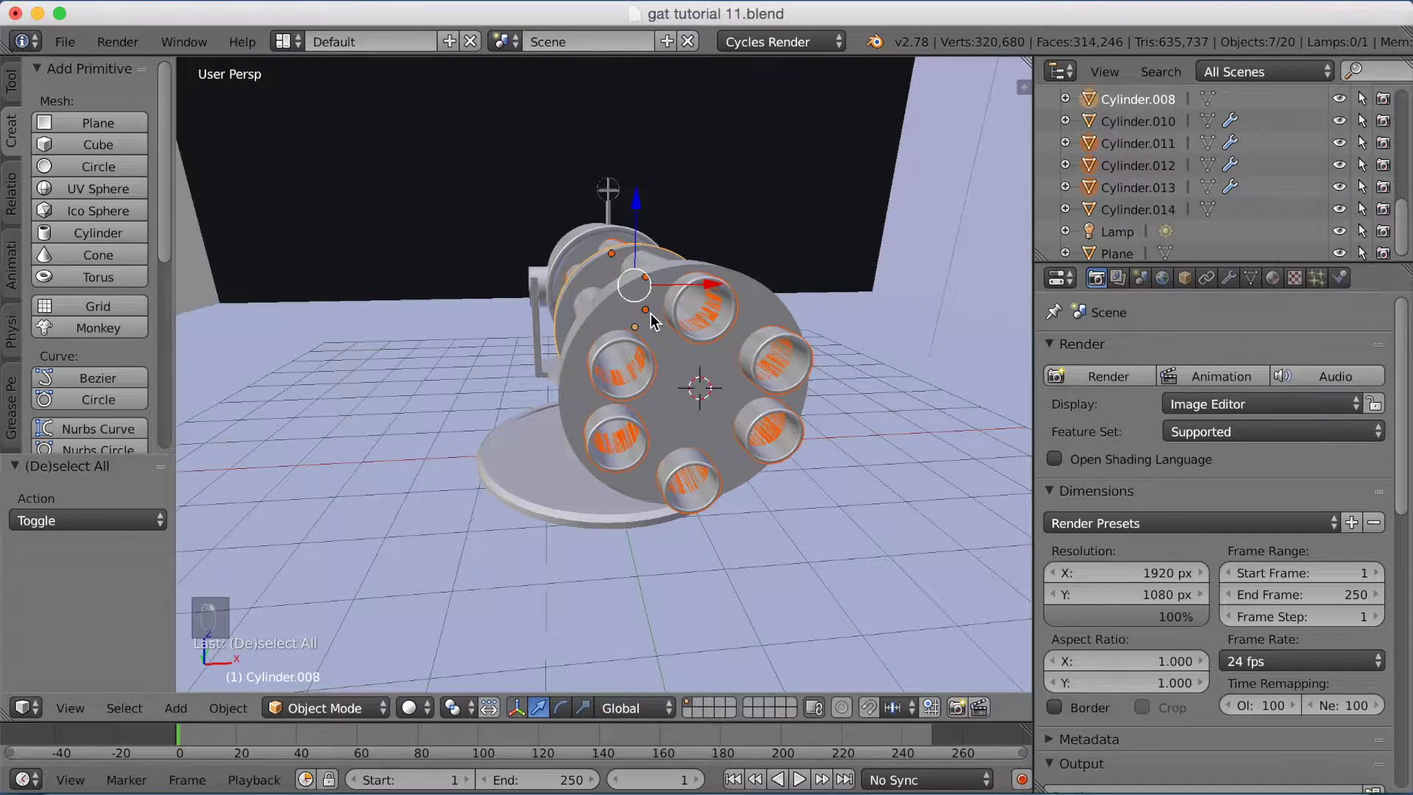
pyautogui.keyDown('shift'); pyautogui.rightClick(651, 314); pyautogui.keyUp('shift')
pyautogui.hotkey('ctrl', 'p')
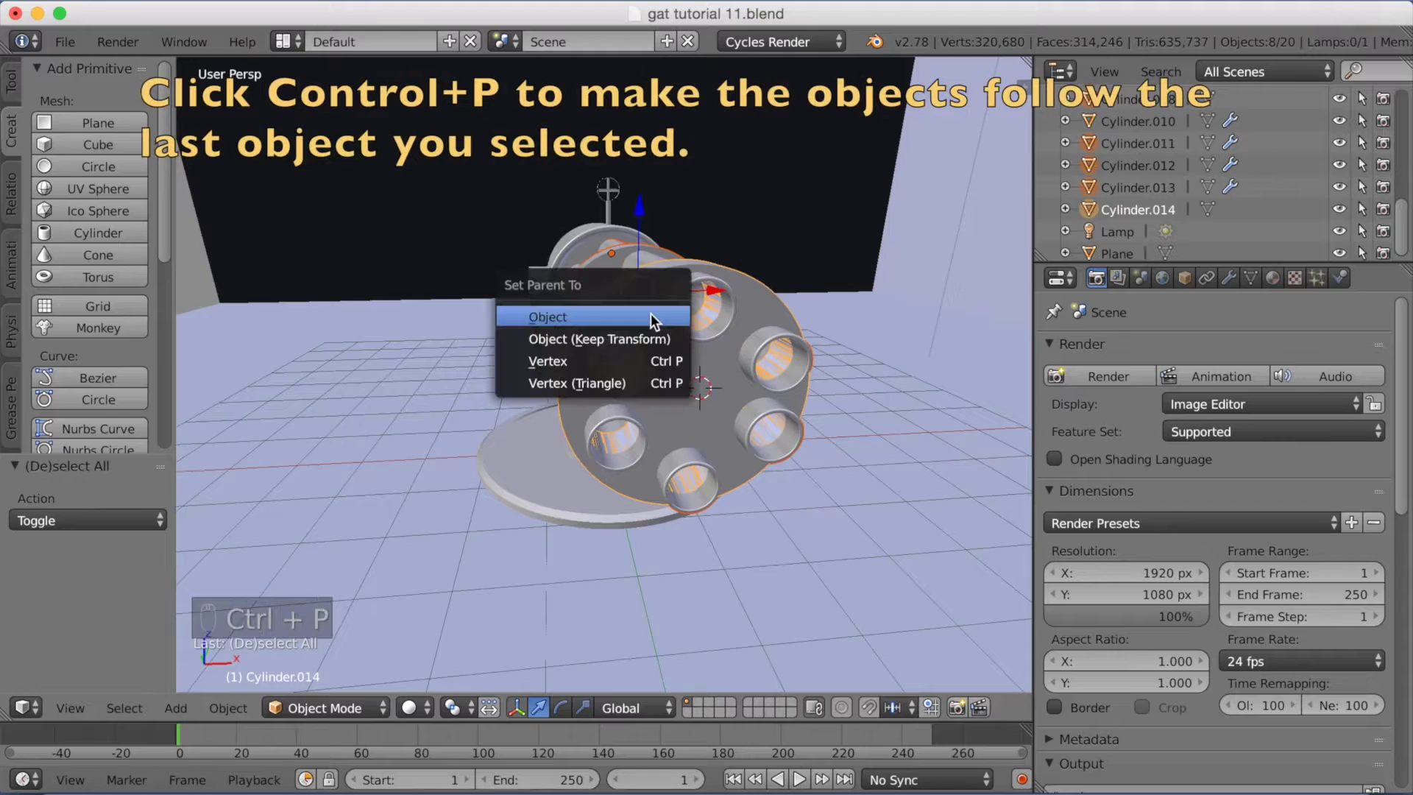
pyautogui.click(651, 314)
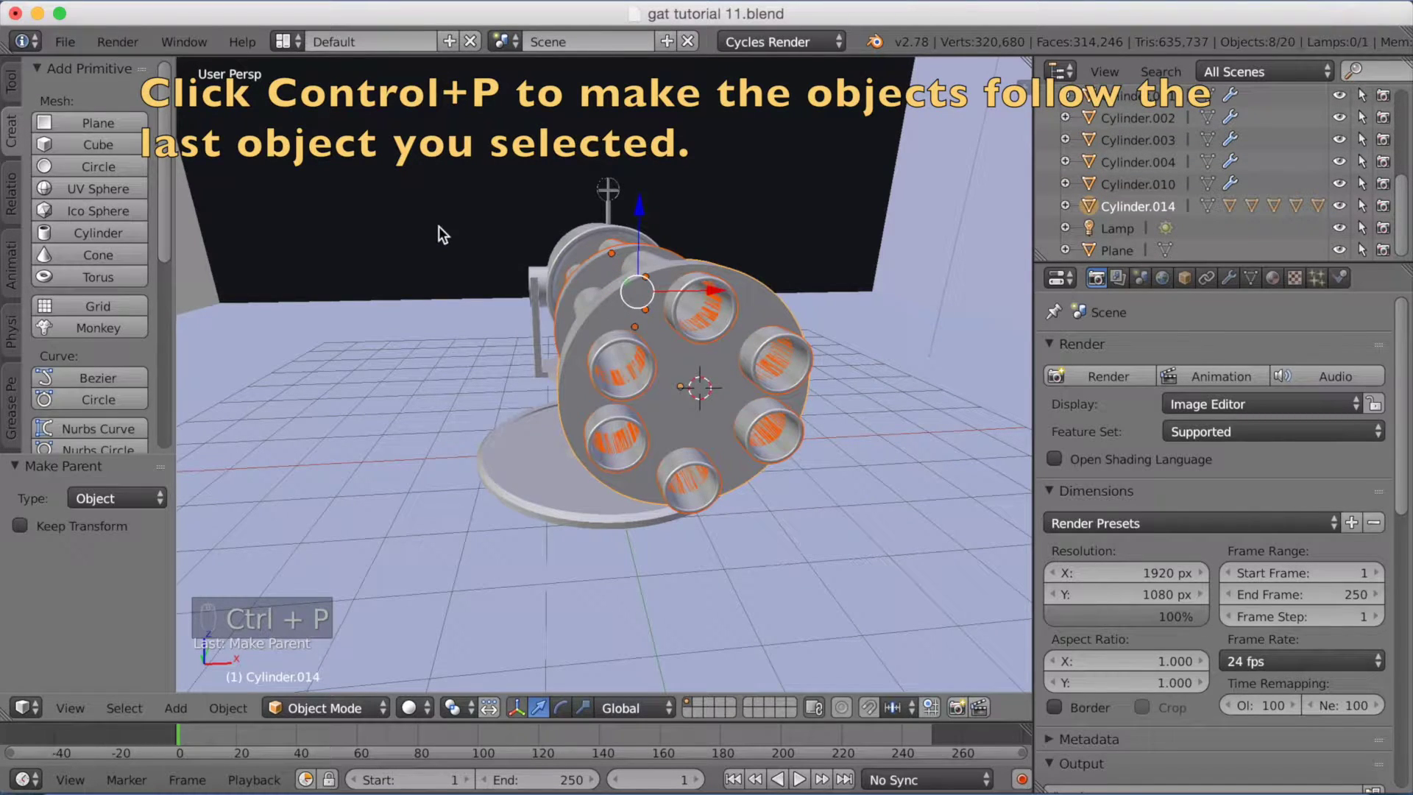
# Step: Parent the front barrel disc to the gun's main housing as an Object parent
pyautogui.moveTo(419, 236); pyautogui.dragTo(509, 259, button='middle')
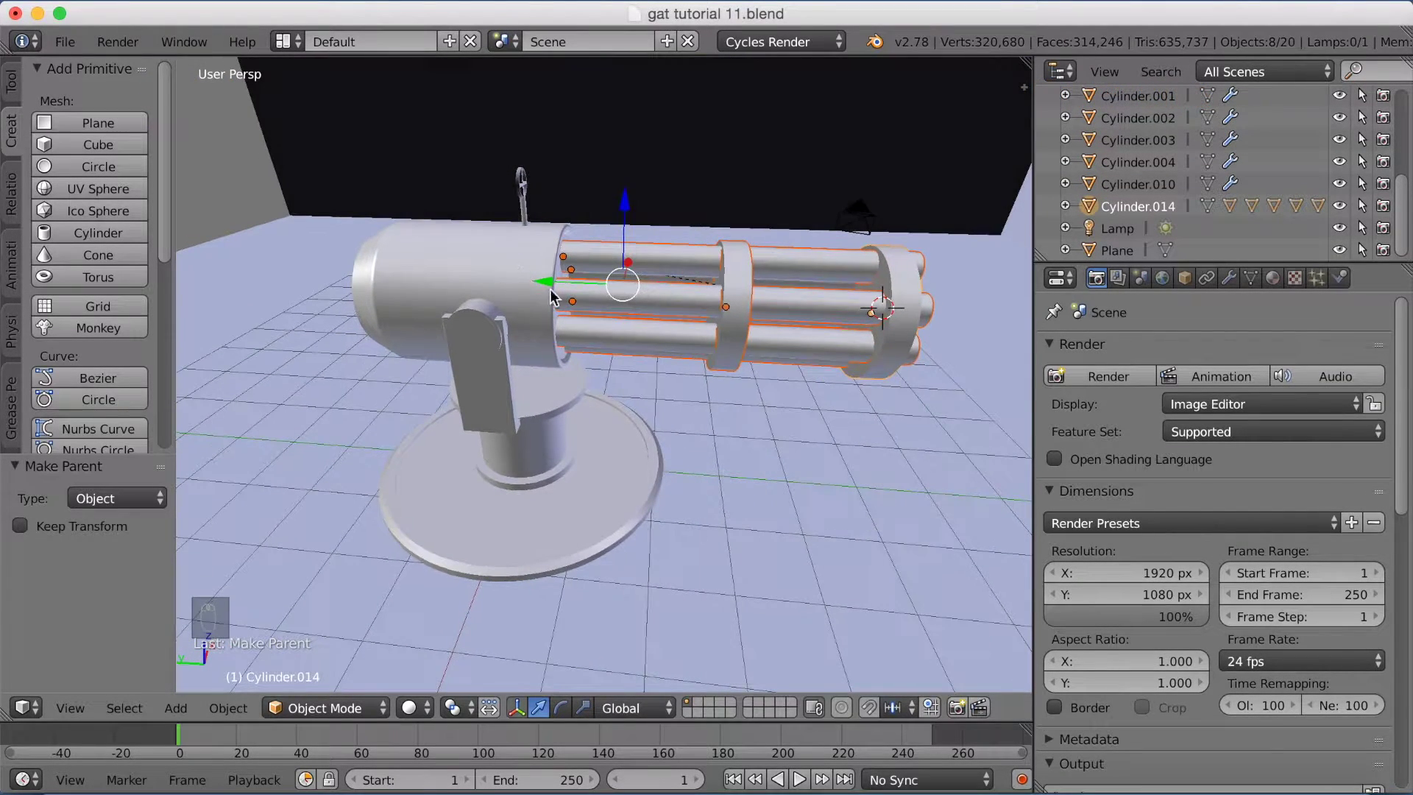
pyautogui.rightClick(903, 285)
pyautogui.rightClick(904, 298)
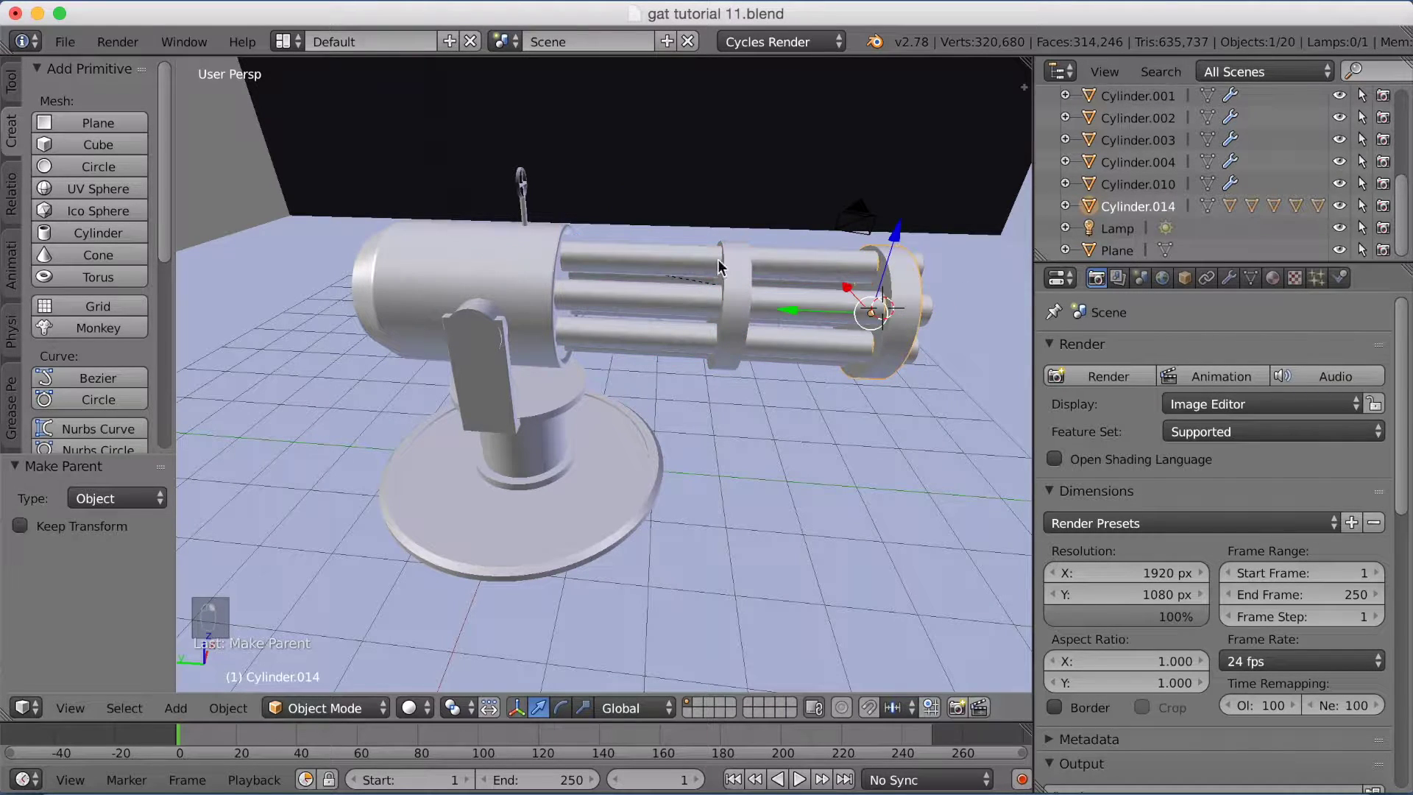
pyautogui.keyDown('shift'); pyautogui.rightClick(513, 266); pyautogui.keyUp('shift')
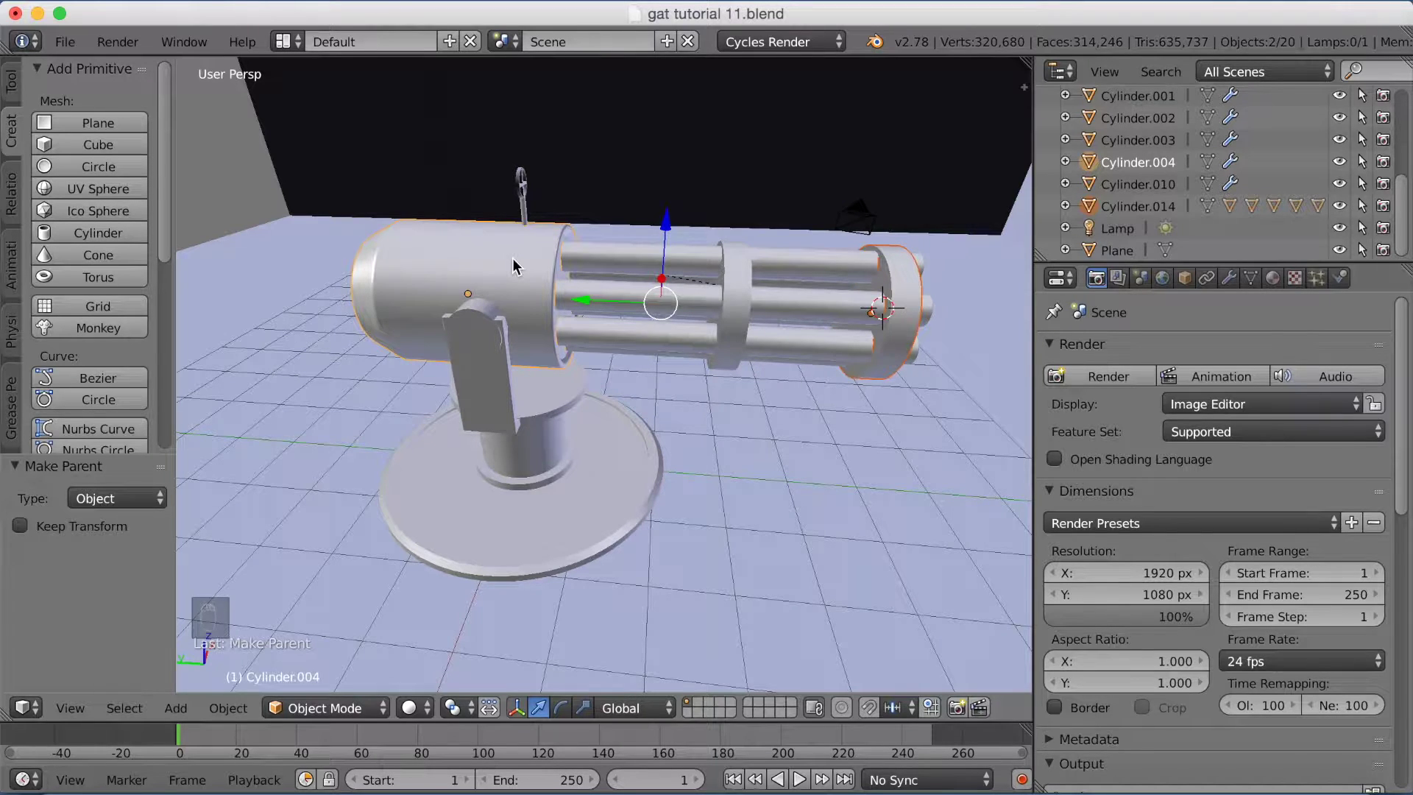
pyautogui.hotkey('ctrl', 'p')
pyautogui.click(513, 266)
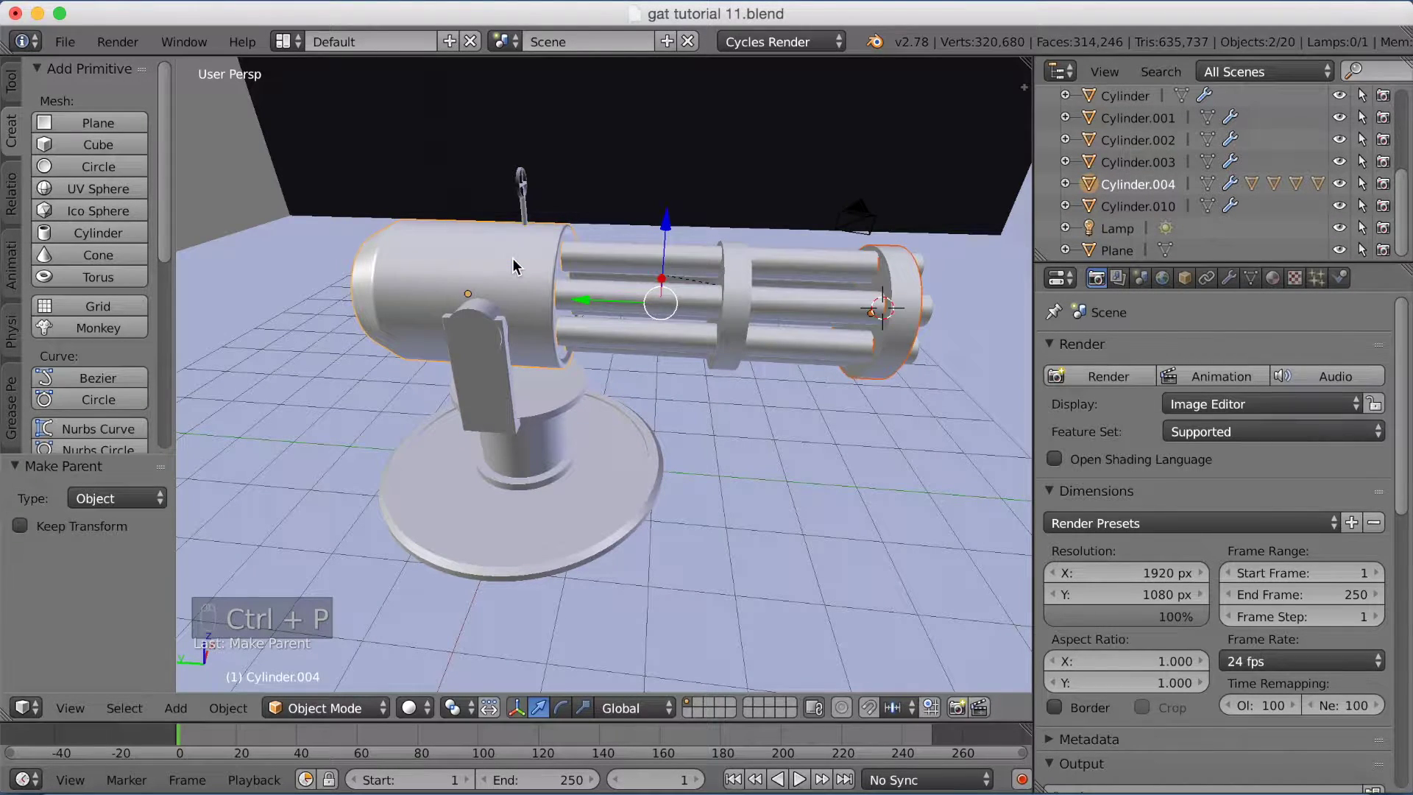
# Step: Parent the round sight and its post to the main housing as an Object parent
pyautogui.moveTo(718, 253); pyautogui.dragTo(512, 217, button='middle')
pyautogui.scroll(2, 512, 218)
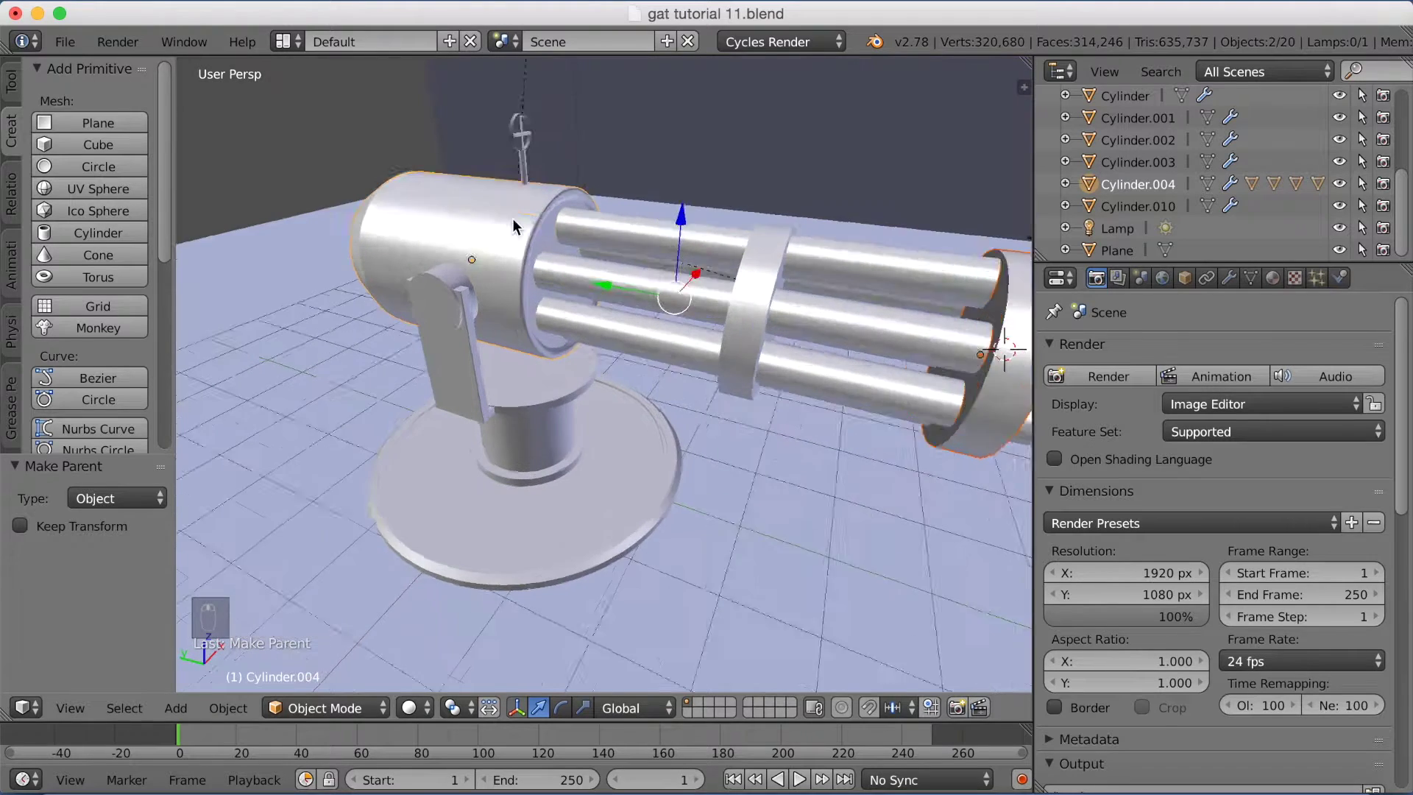
pyautogui.scroll(1, 512, 218)
pyautogui.rightClick(492, 94)
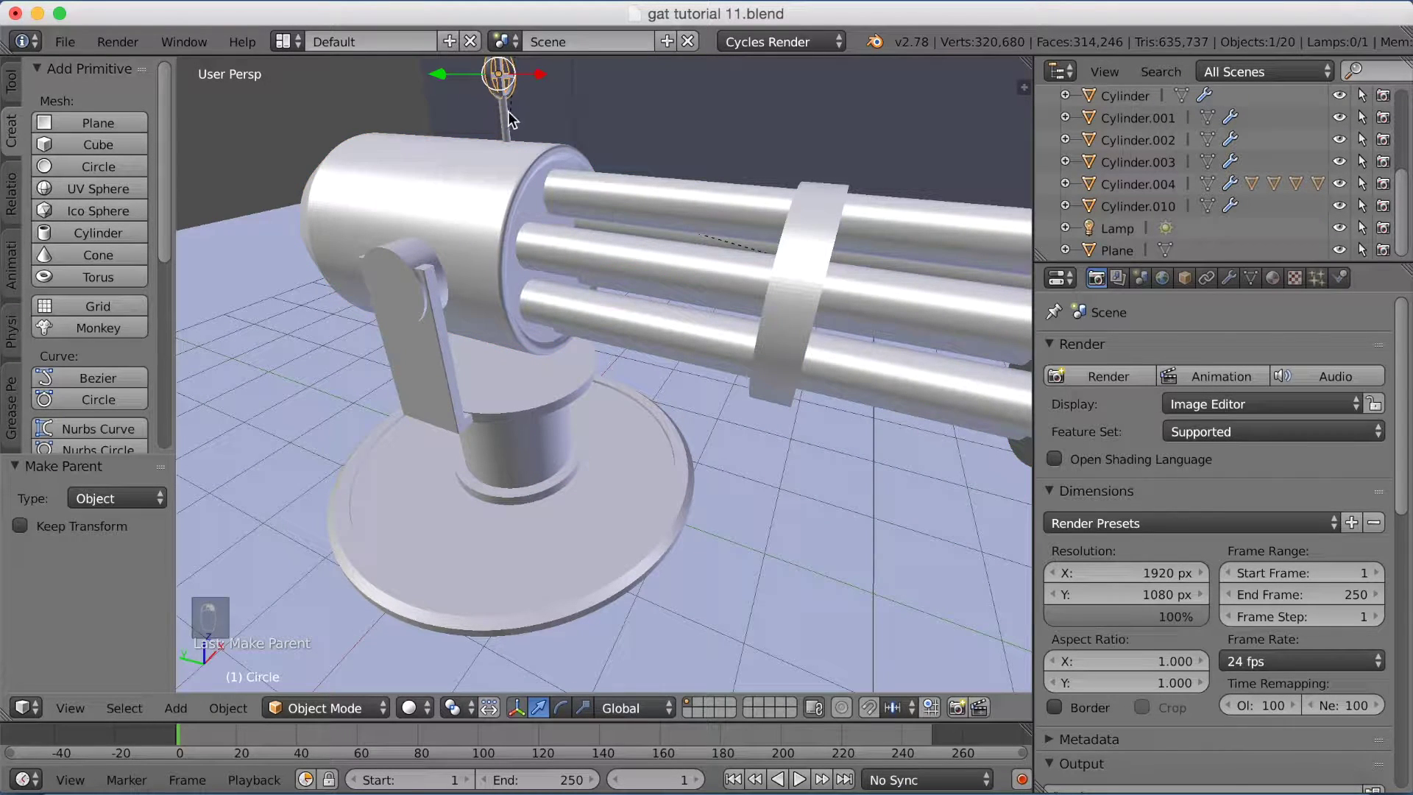
pyautogui.rightClick(507, 118)
pyautogui.keyDown('shift'); pyautogui.rightClick(506, 168); pyautogui.keyUp('shift')
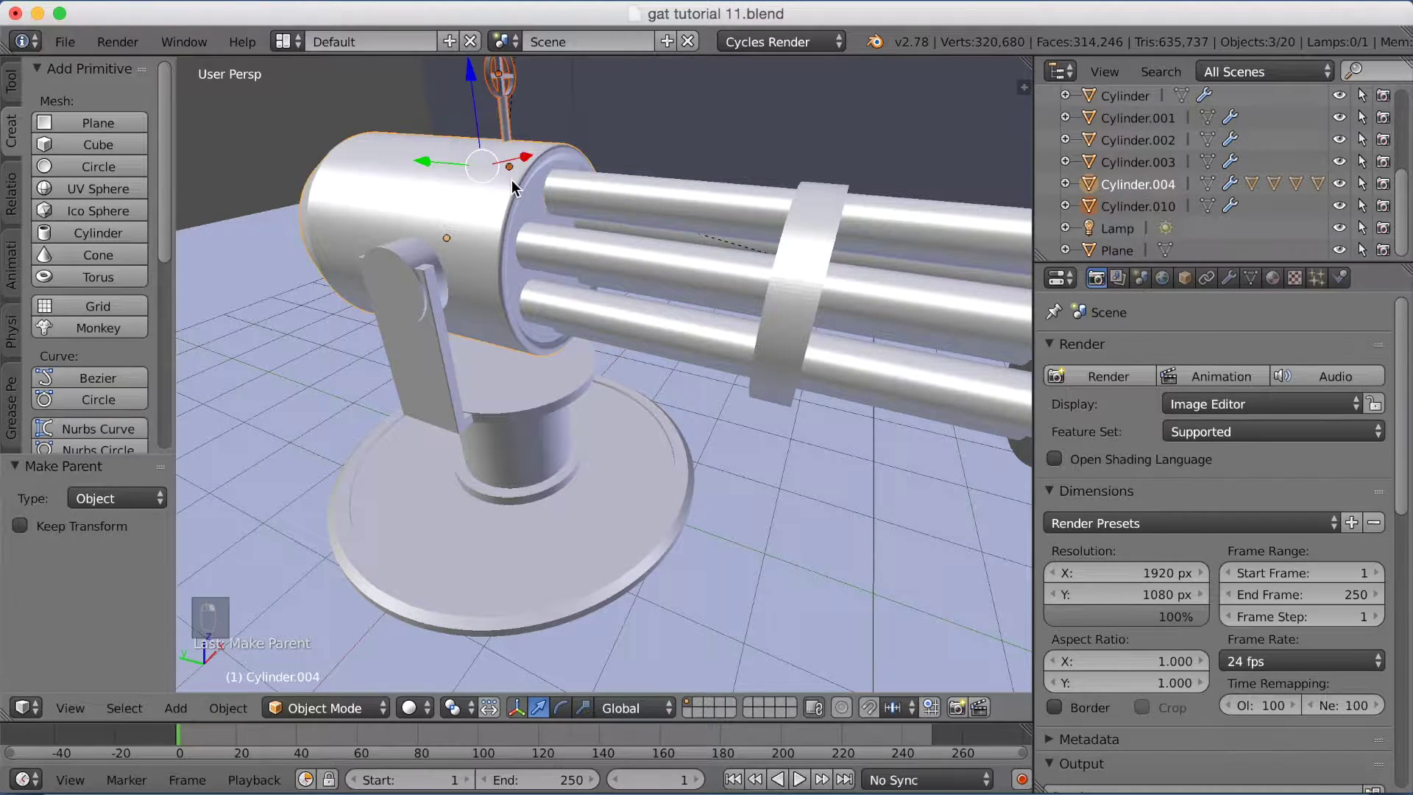
pyautogui.hotkey('ctrl', 'p')
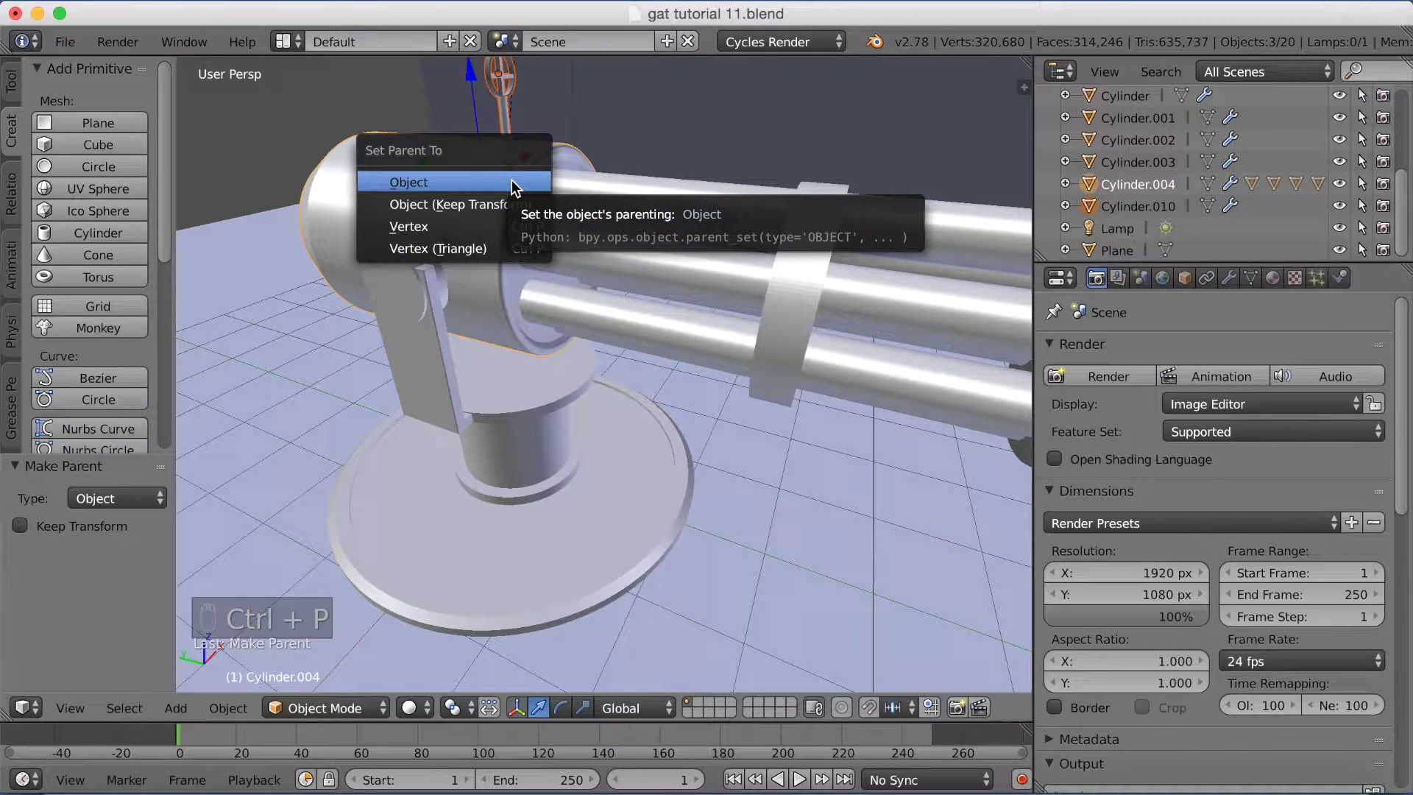
pyautogui.click(511, 181)
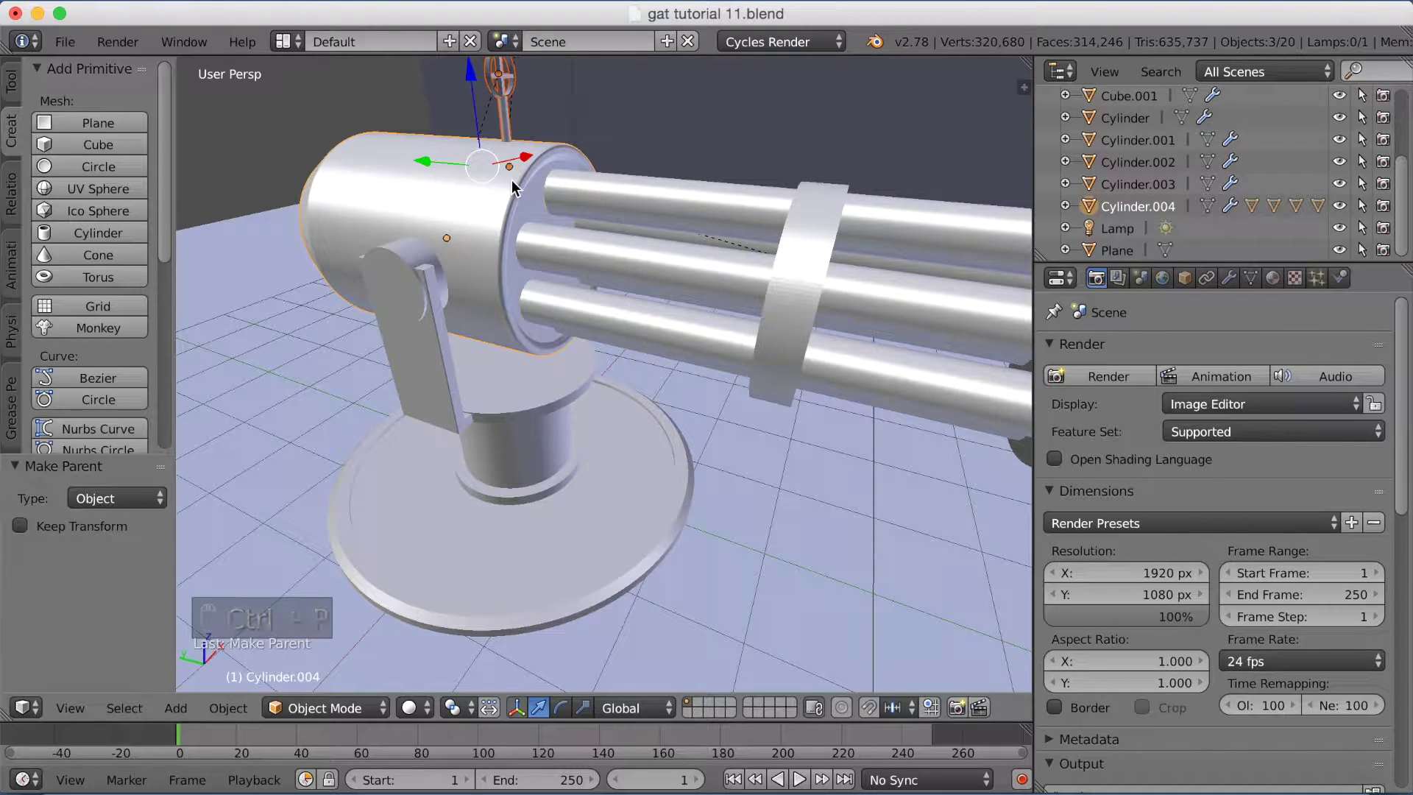
# Step: Parent the two rear handles to the main housing as an Object parent
pyautogui.scroll(3, 580, 182)
pyautogui.scroll(-5, 631, 179)
pyautogui.moveTo(631, 179); pyautogui.dragTo(465, 365, button='middle')
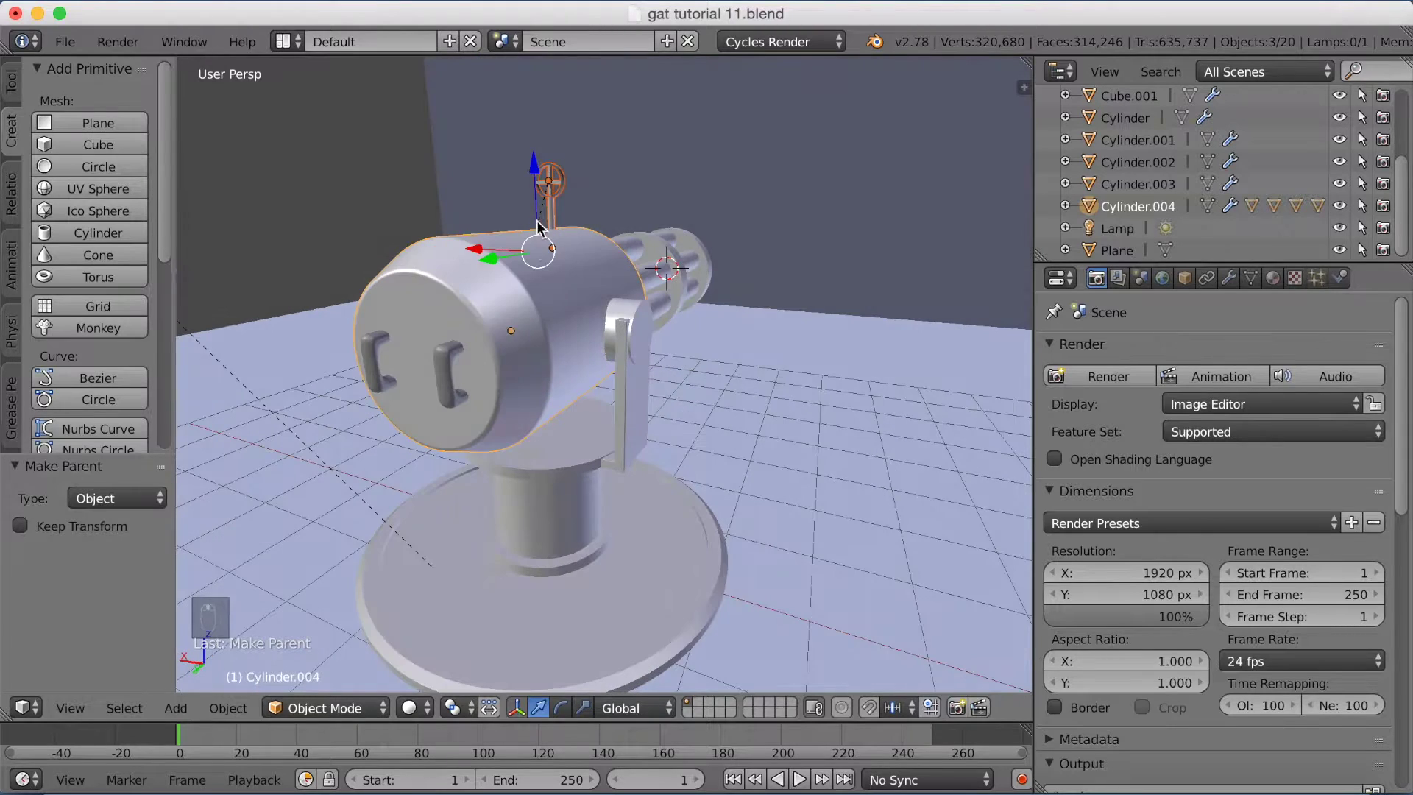
pyautogui.rightClick(377, 363)
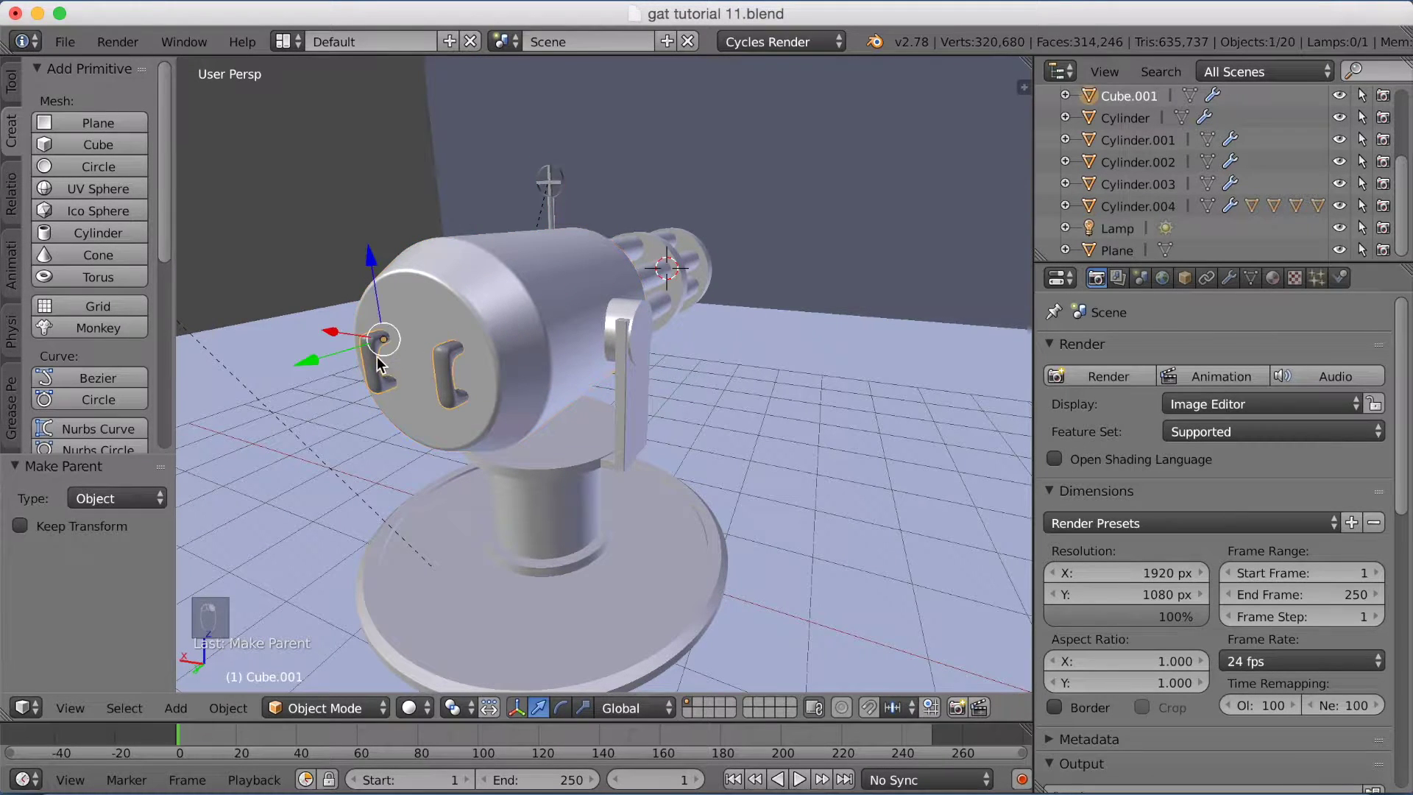
pyautogui.keyDown('shift'); pyautogui.rightClick(470, 289); pyautogui.keyUp('shift')
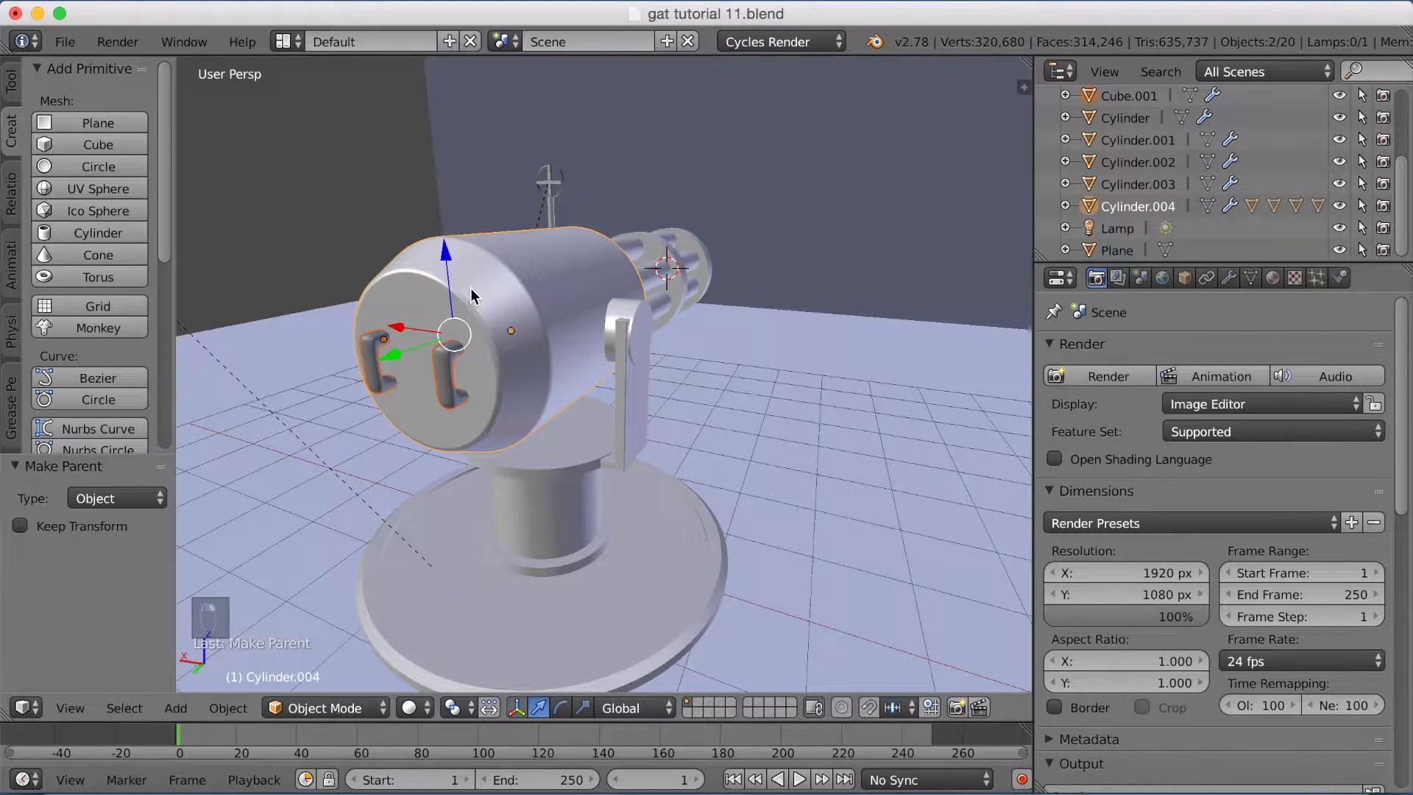
pyautogui.hotkey('ctrl', 'p')
pyautogui.click(470, 290)
# Step: Parent the main housing to the side pivot cylinder as an Object parent
pyautogui.moveTo(478, 288); pyautogui.dragTo(479, 276, button='middle')
pyautogui.rightClick(485, 284)
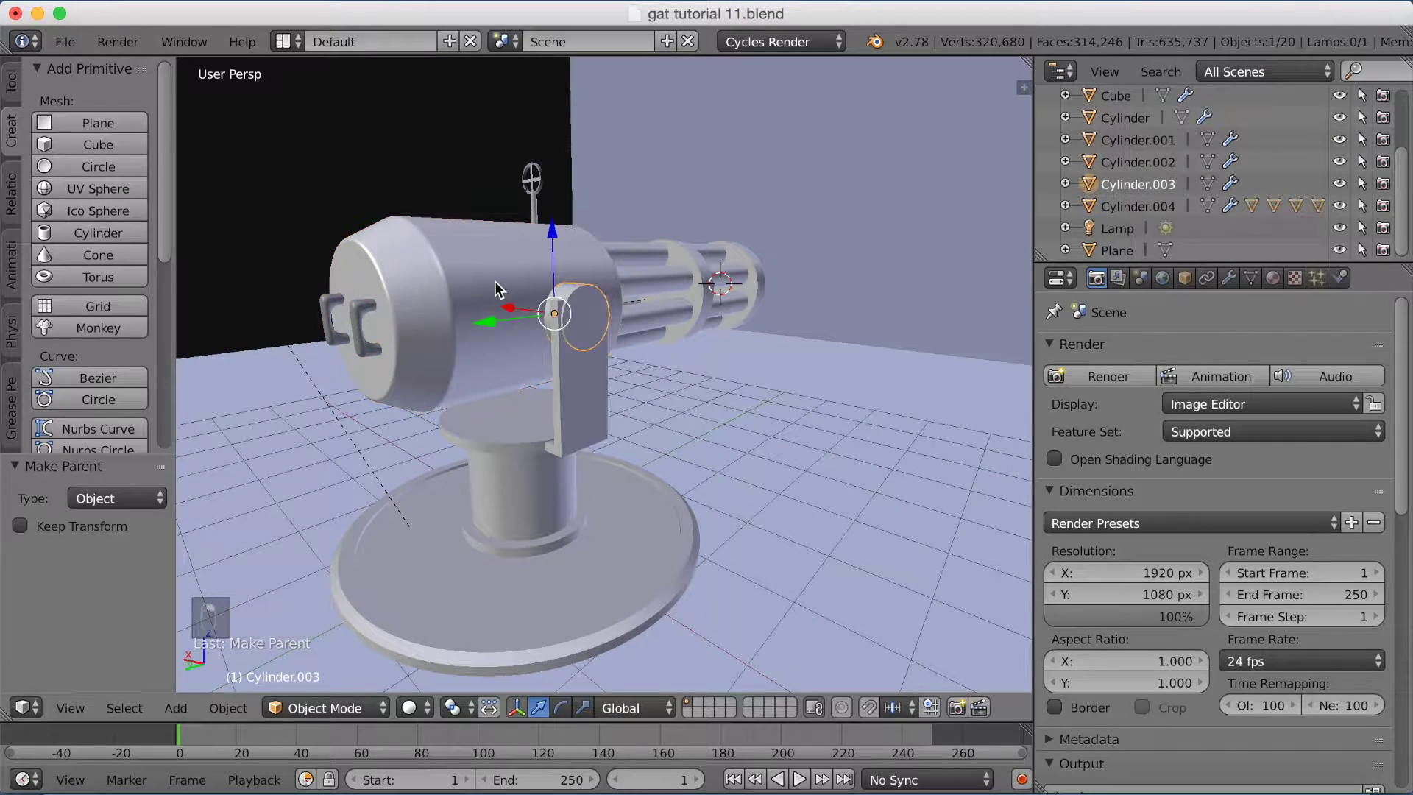
pyautogui.rightClick(499, 284)
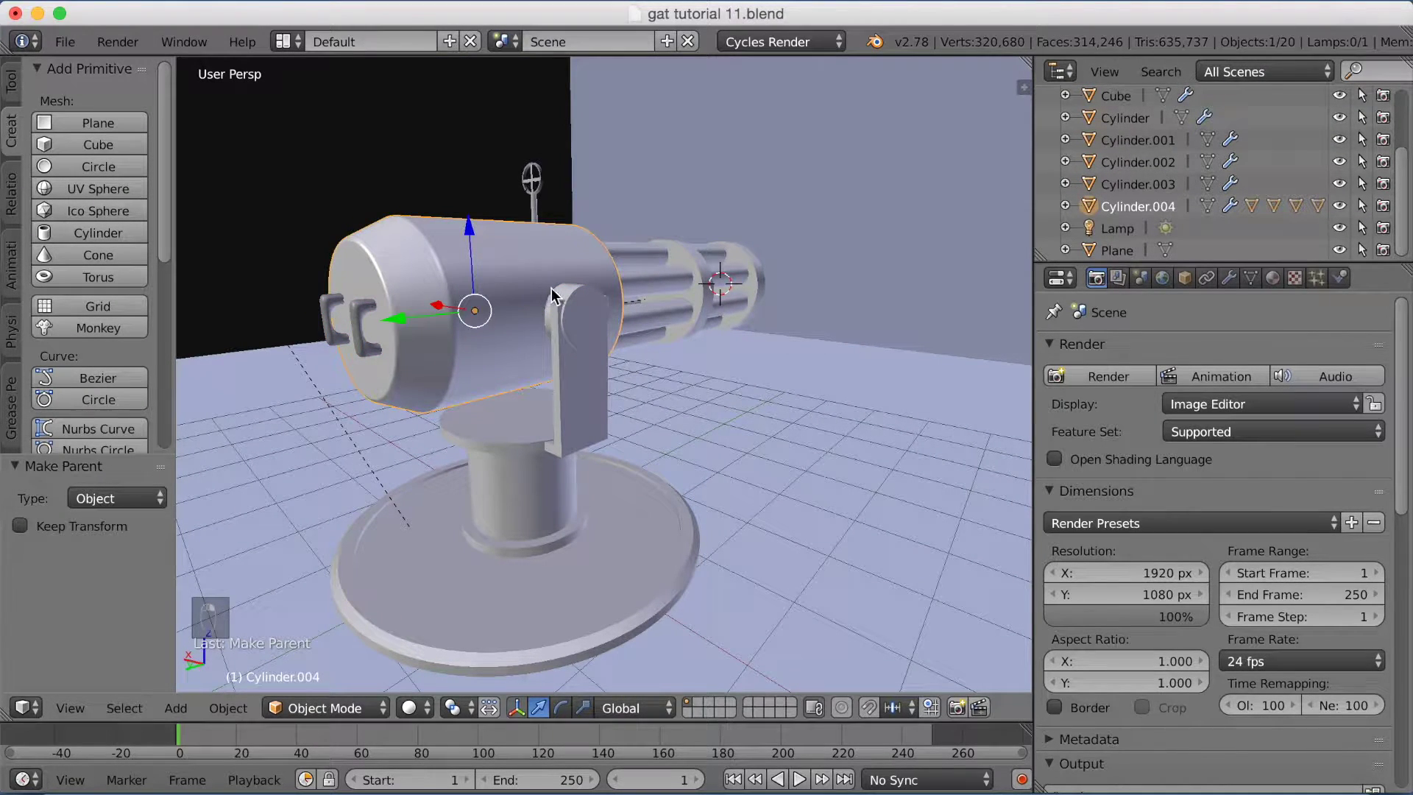
pyautogui.keyDown('shift'); pyautogui.rightClick(596, 316); pyautogui.keyUp('shift')
pyautogui.hotkey('ctrl', 'p')
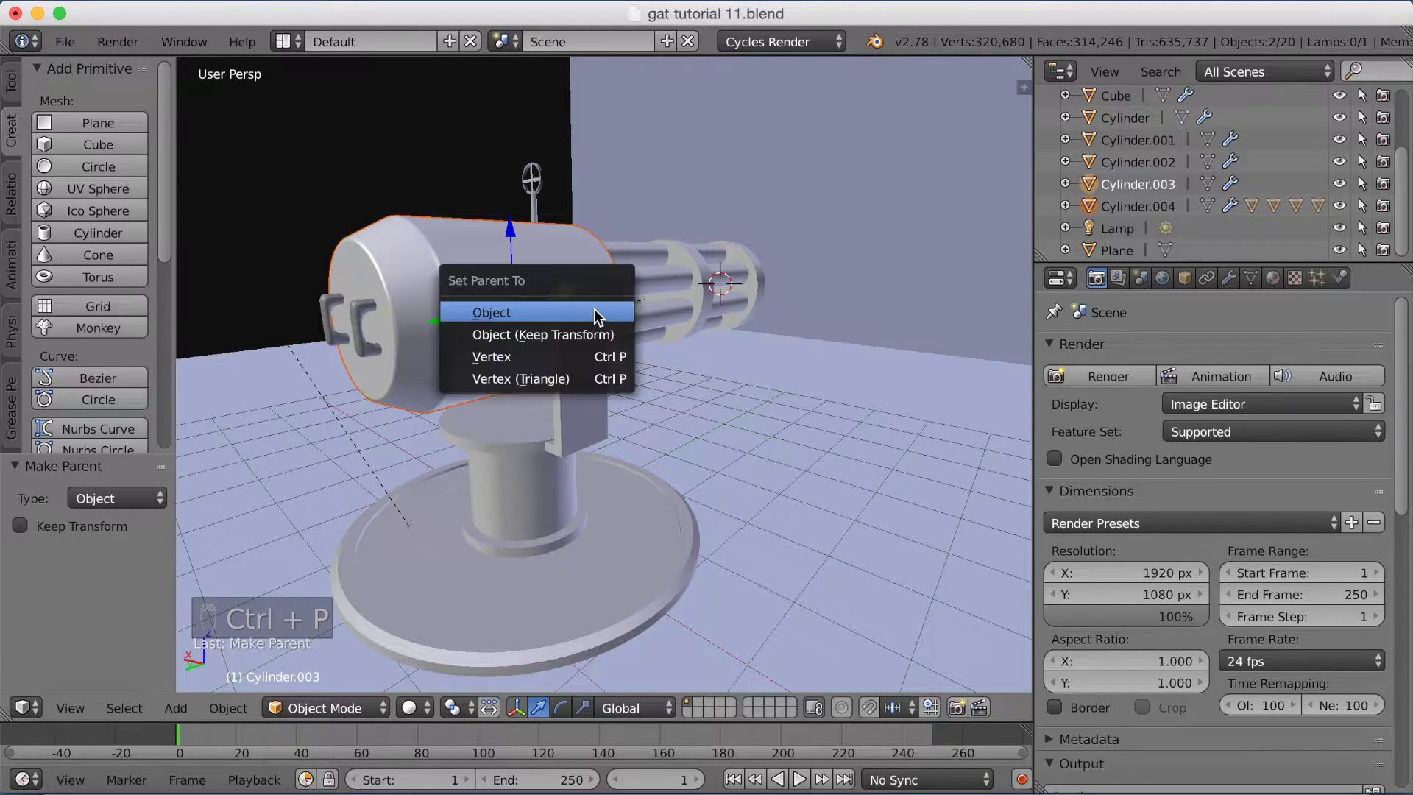
pyautogui.click(596, 318)
# Step: Test the barrel parenting by rotating the front disc freely about the global Y axis, and cancel the rotation
pyautogui.moveTo(797, 265); pyautogui.dragTo(751, 394, button='middle')
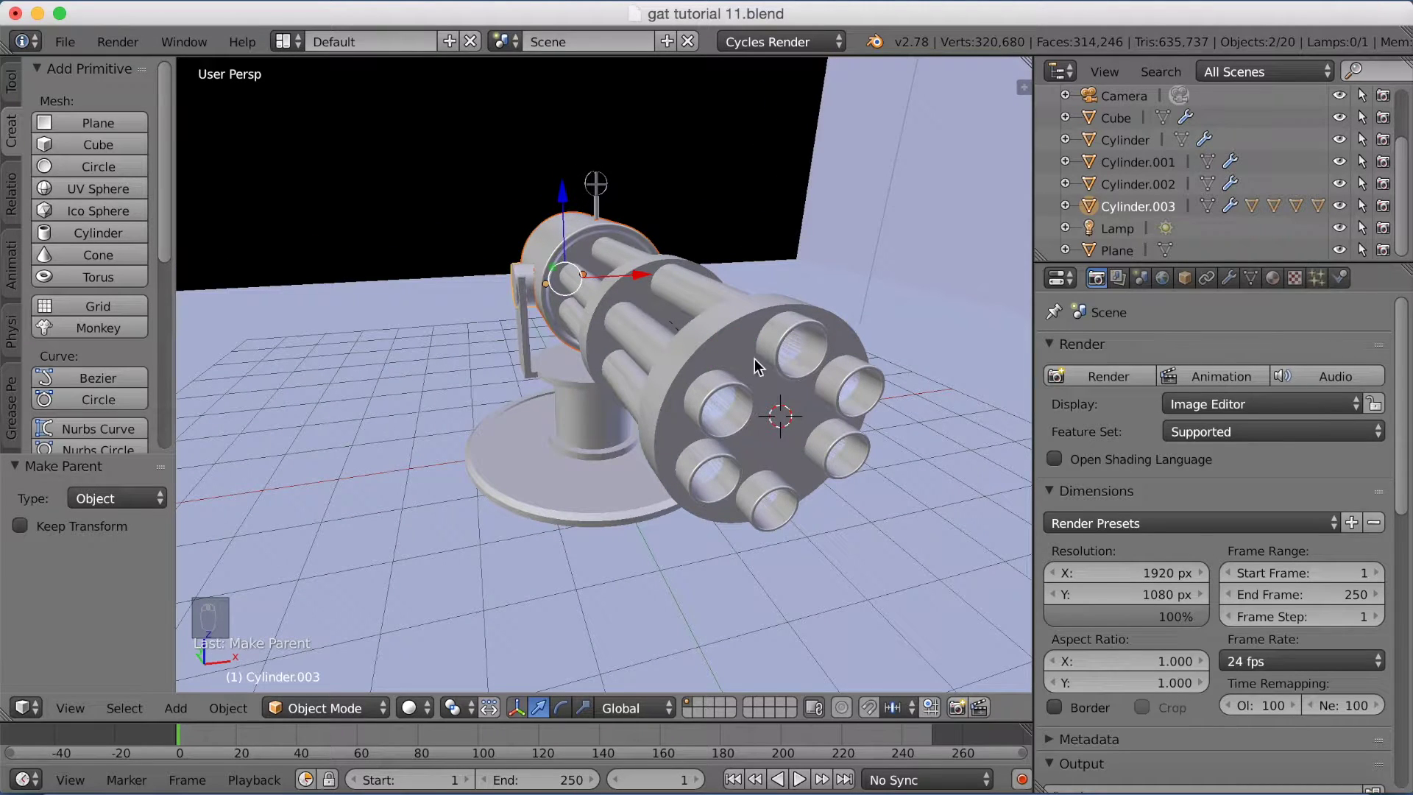
pyautogui.rightClick(749, 357)
pyautogui.moveTo(856, 414); pyautogui.dragTo(825, 387, button='middle')
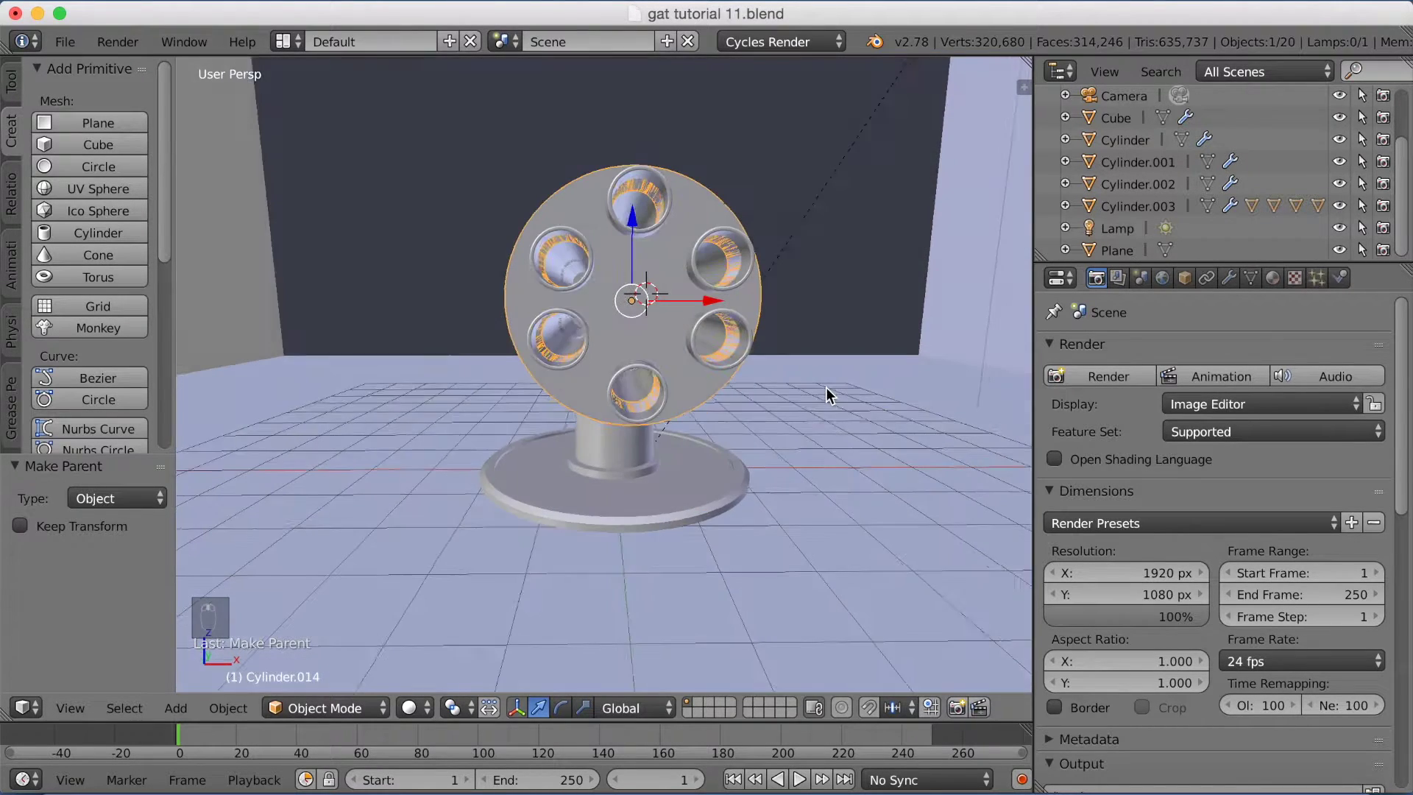
pyautogui.press('r')
pyautogui.press('y')
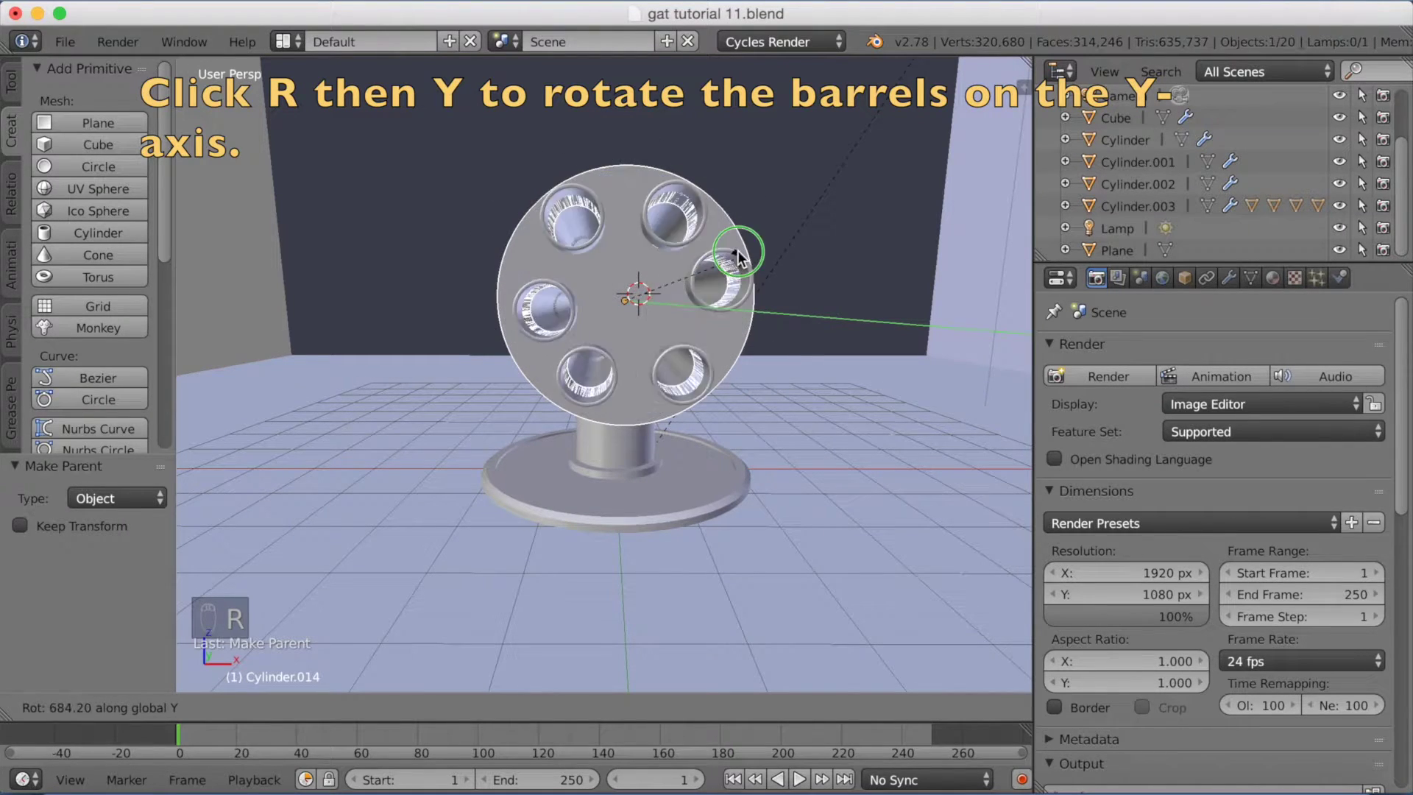
pyautogui.click(537, 379)
# Step: Test the gun's tilt by rotating the side pivot cylinder freely about the global X axis, and cancel the rotation
pyautogui.moveTo(537, 378); pyautogui.dragTo(628, 391, button='middle')
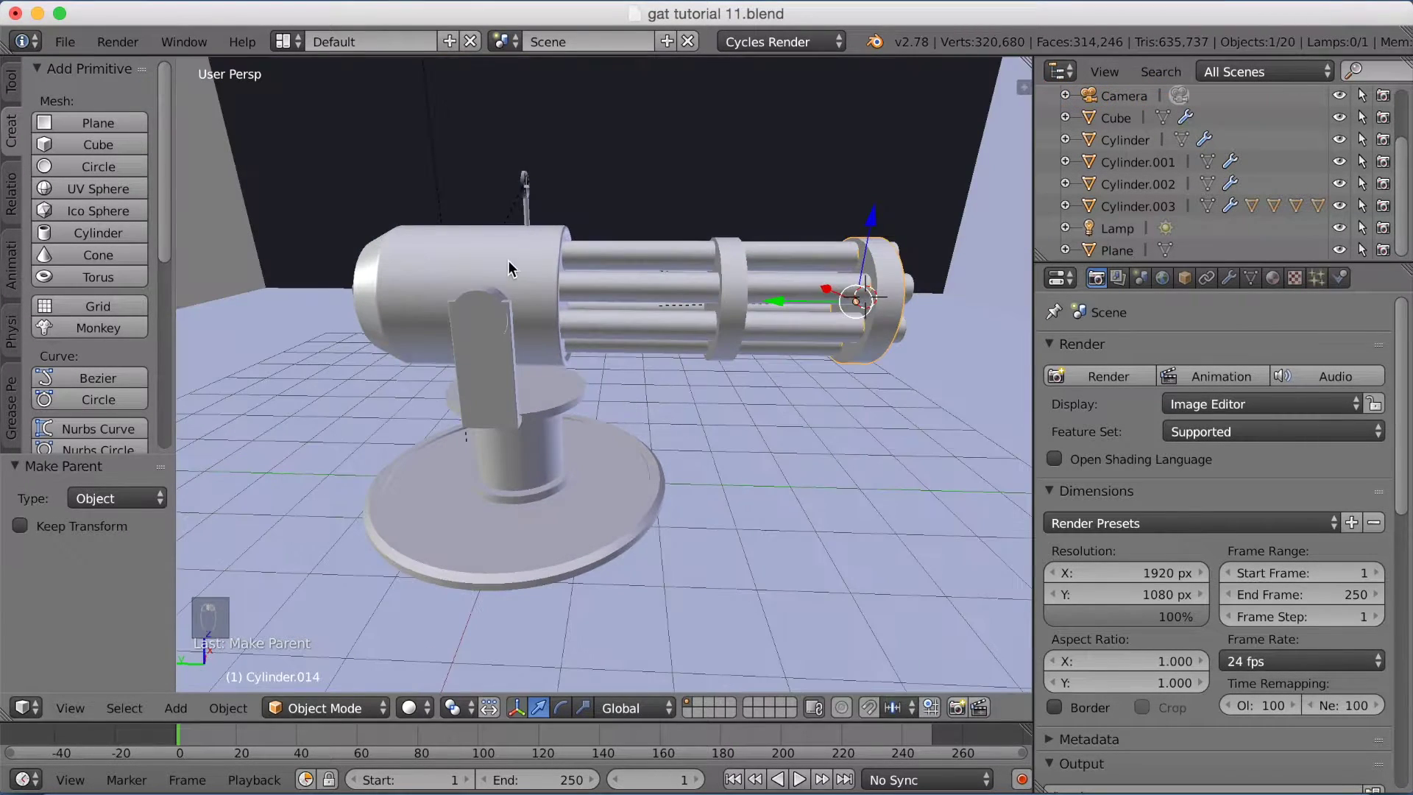
pyautogui.rightClick(484, 318)
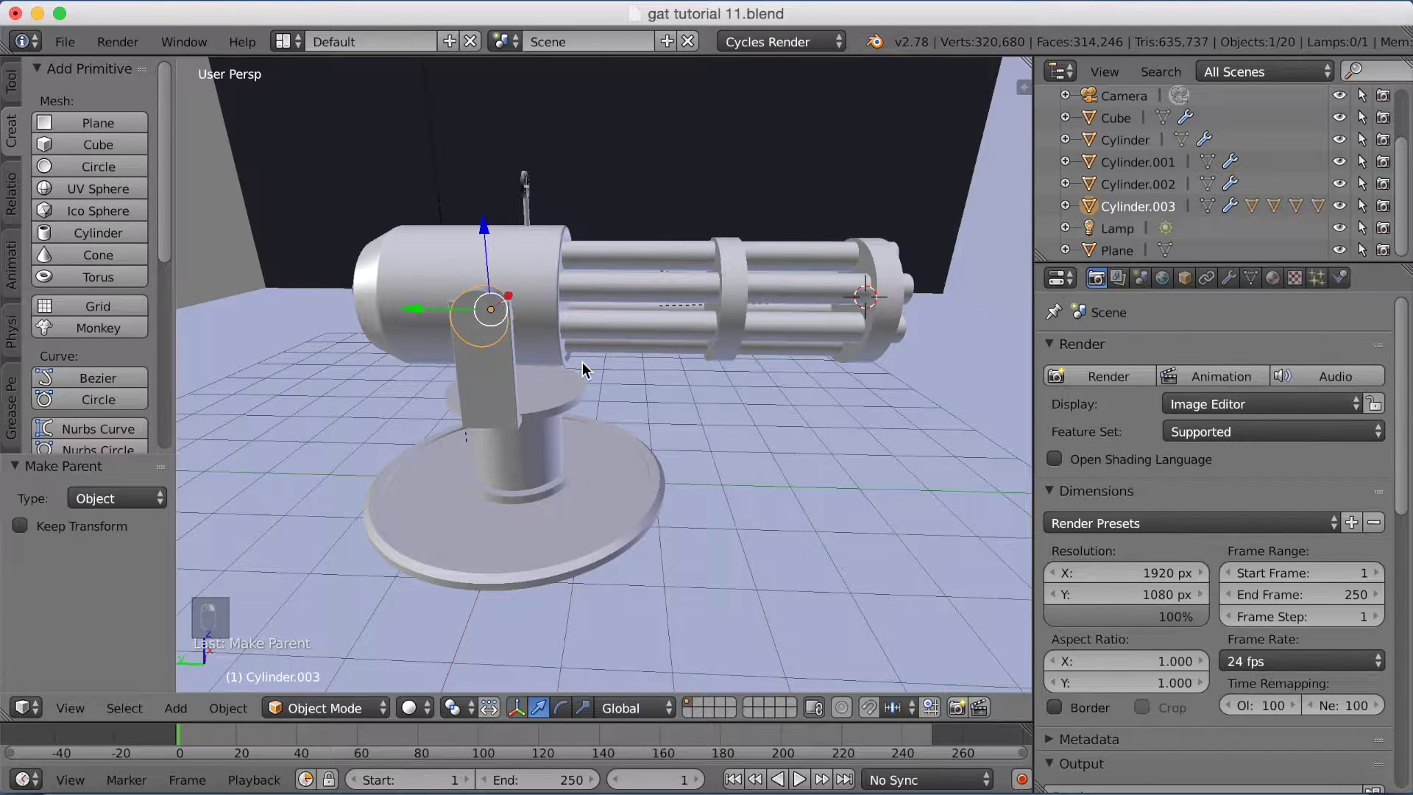
pyautogui.press('r')
pyautogui.press('x')
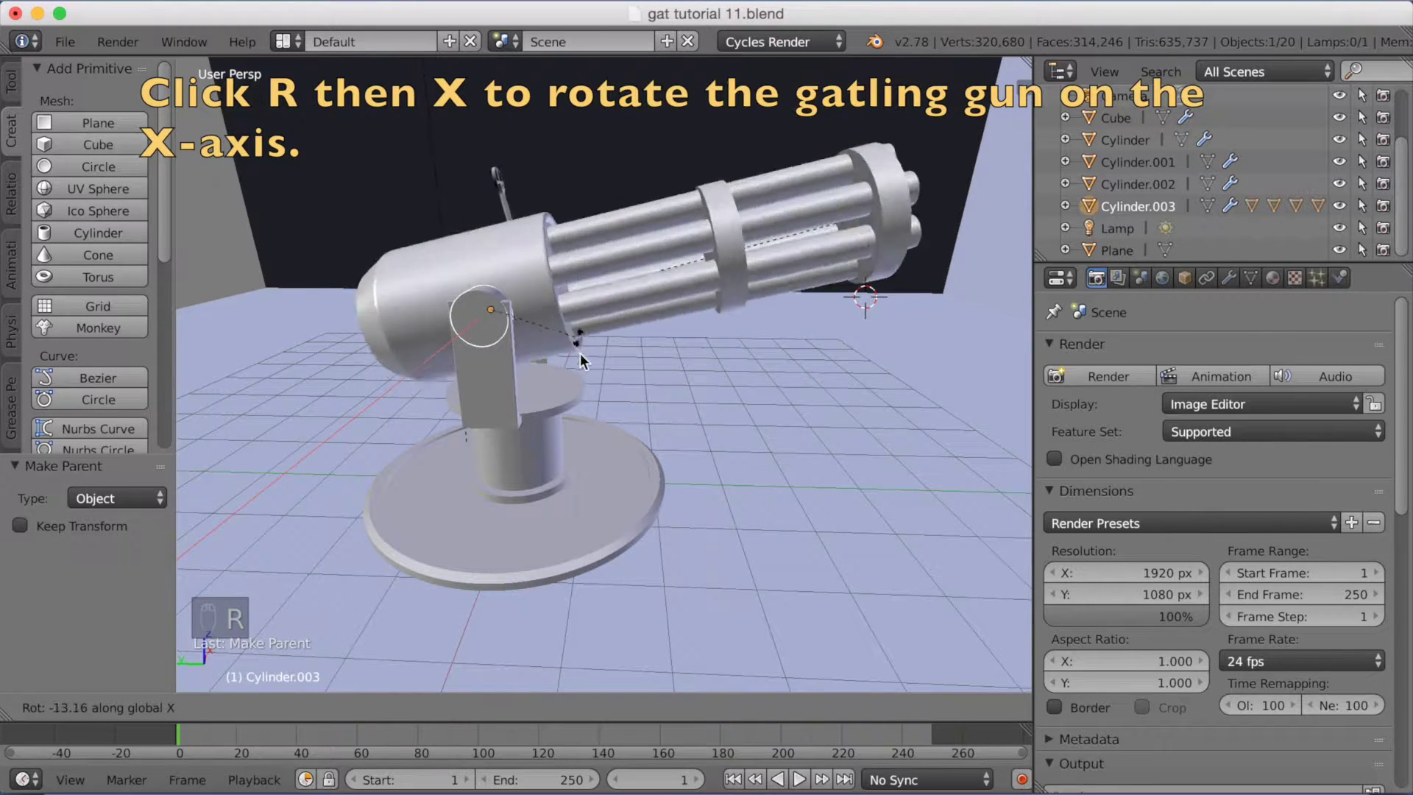
pyautogui.click(552, 377)
# Step: Parent the side pivot cylinder and the support bracket to the round platform beneath them as an Object parent
pyautogui.moveTo(552, 377)
pyautogui.mouseDown(button='middle')
pyautogui.moveTo(481, 400)
pyautogui.moveTo(552, 360)
pyautogui.moveTo(513, 381)
pyautogui.moveTo(564, 373)
pyautogui.moveTo(570, 389)
pyautogui.mouseUp(button='middle')
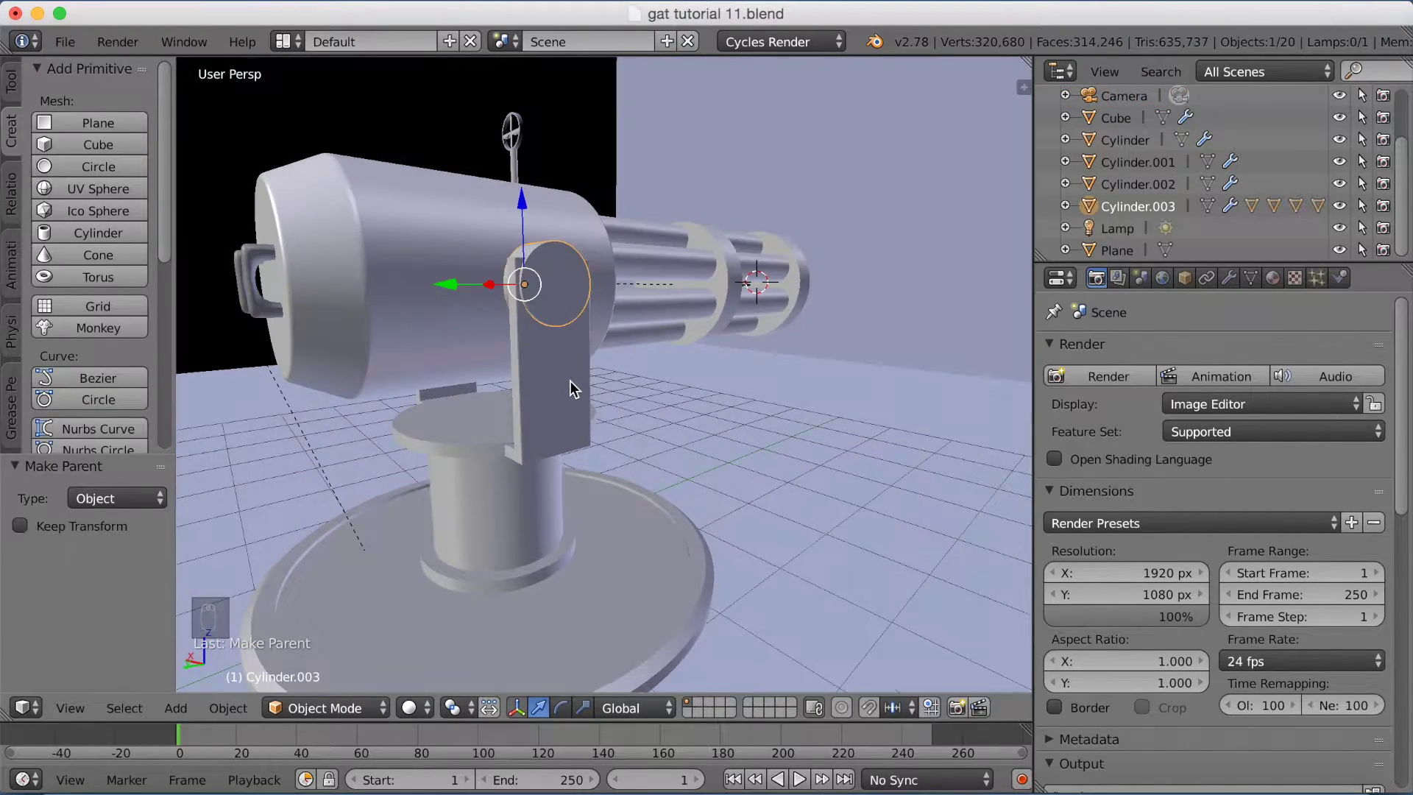
pyautogui.keyDown('shift'); pyautogui.rightClick(541, 398); pyautogui.keyUp('shift')
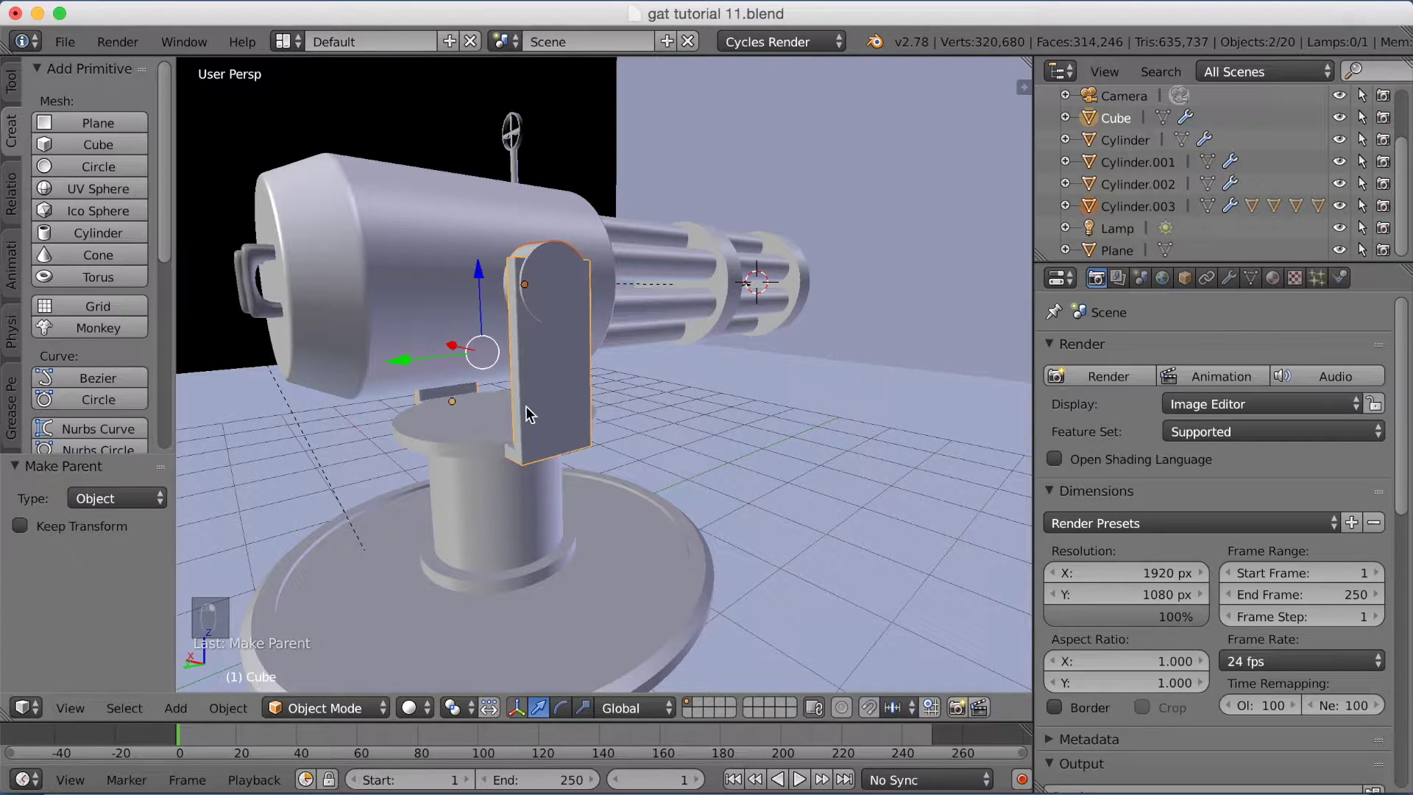
pyautogui.moveTo(483, 422); pyautogui.dragTo(536, 423, button='middle')
pyautogui.keyDown('shift'); pyautogui.rightClick(537, 423); pyautogui.keyUp('shift')
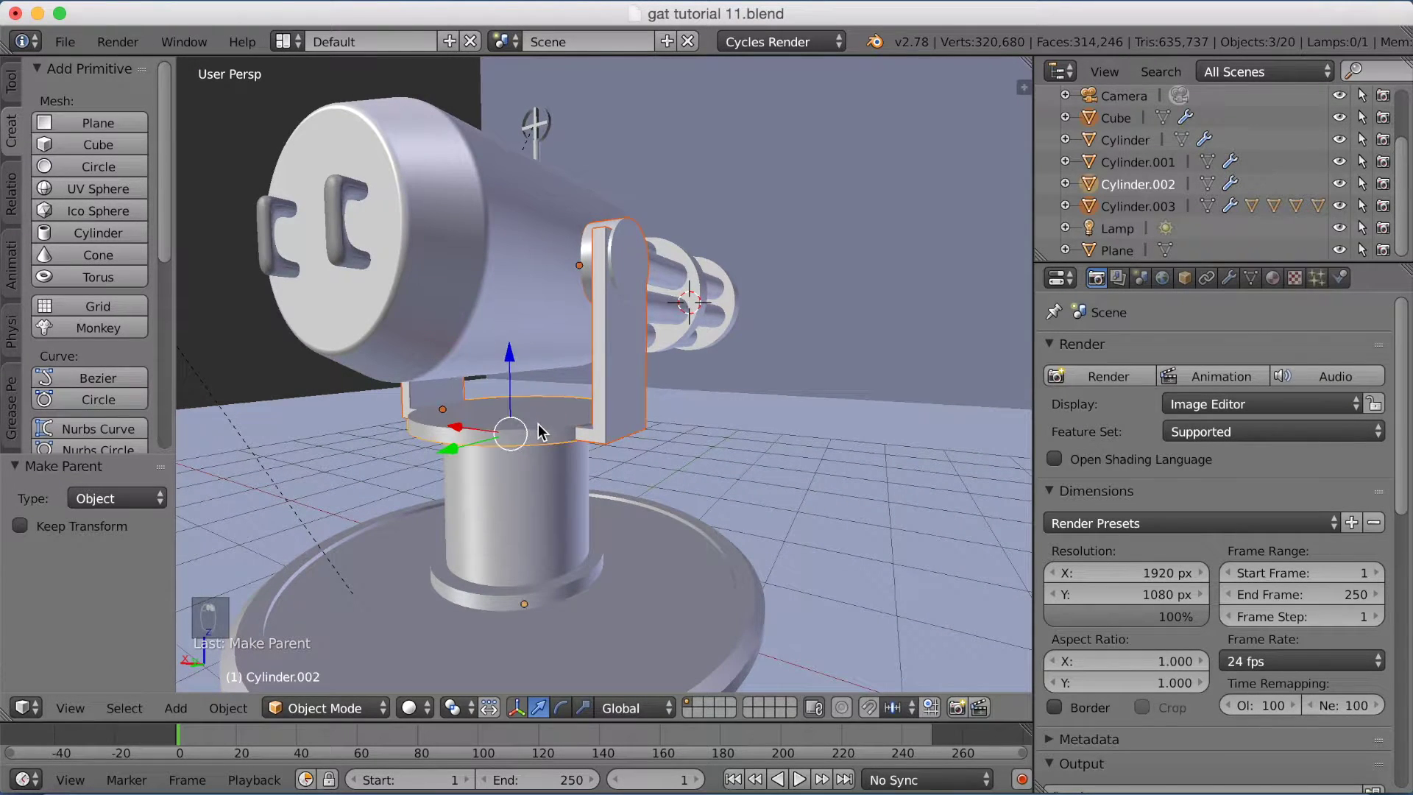
pyautogui.hotkey('ctrl', 'p')
pyautogui.click(537, 423)
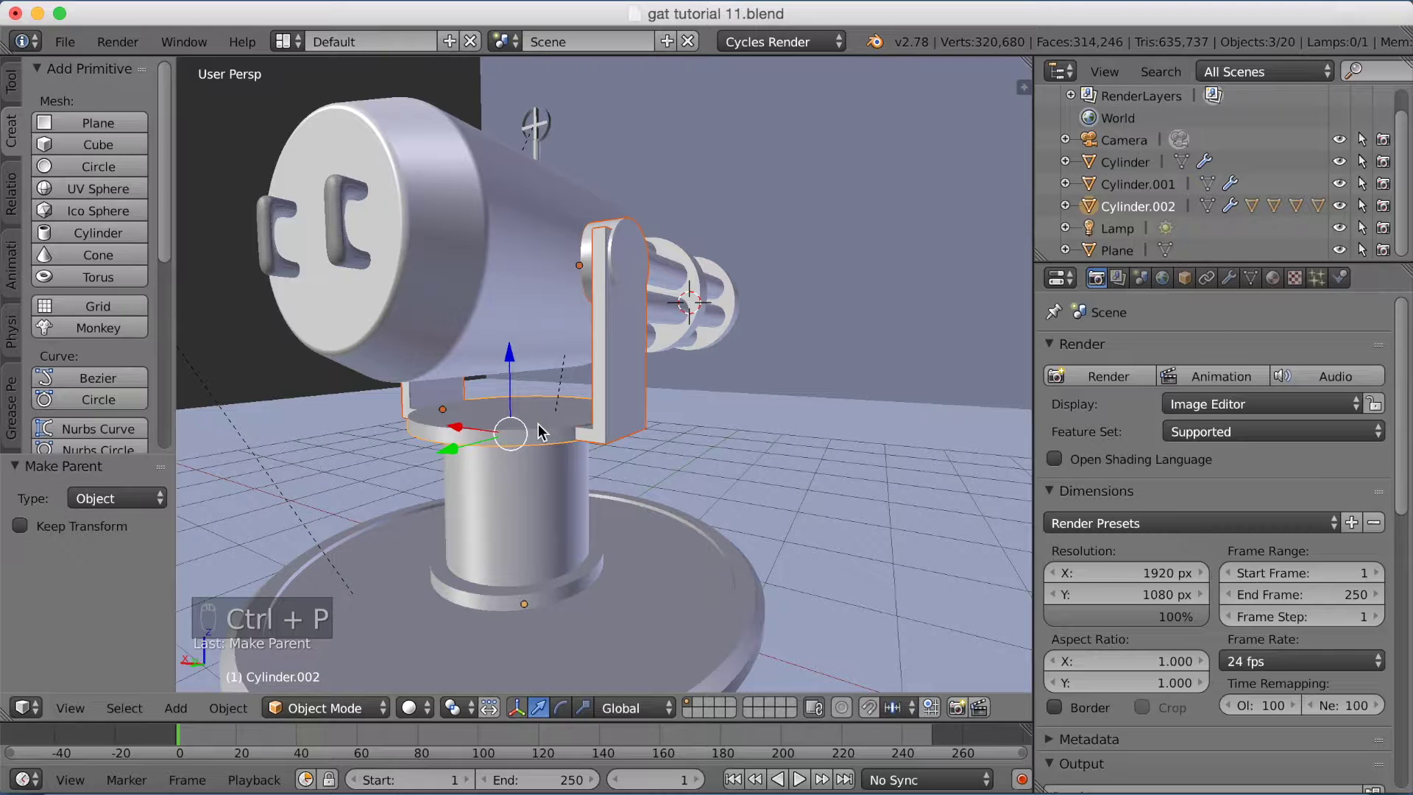
# Step: Test the gun's swivel by rotating the round platform freely about the global Z axis, and cancel the rotation
pyautogui.rightClick(541, 422)
pyautogui.moveTo(637, 478); pyautogui.dragTo(570, 491, button='middle')
pyautogui.press('r')
pyautogui.press('z')
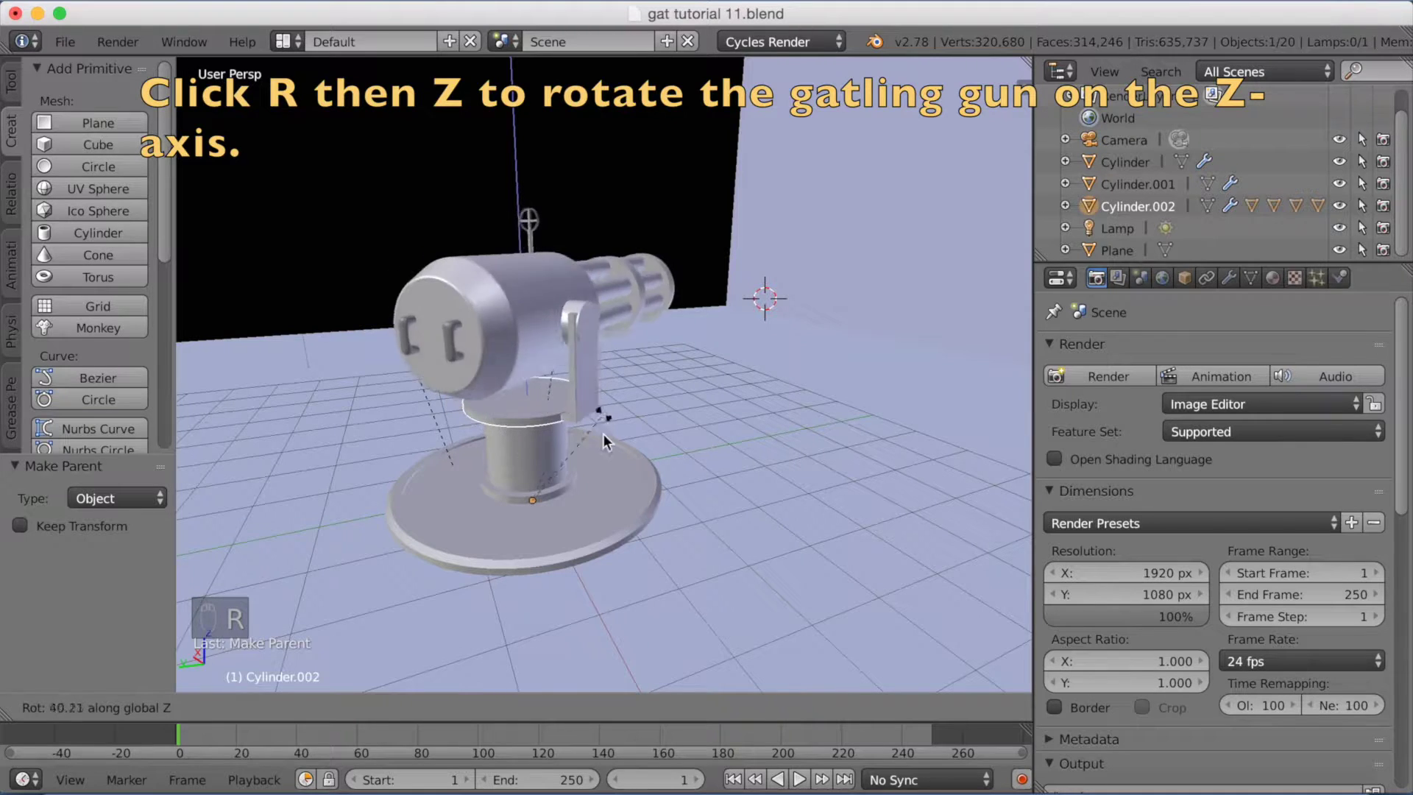
pyautogui.click(517, 429)
# Step: Parent the round platform and the column beneath it to the large circular base as an Object parent
pyautogui.moveTo(587, 451); pyautogui.dragTo(531, 473, button='middle')
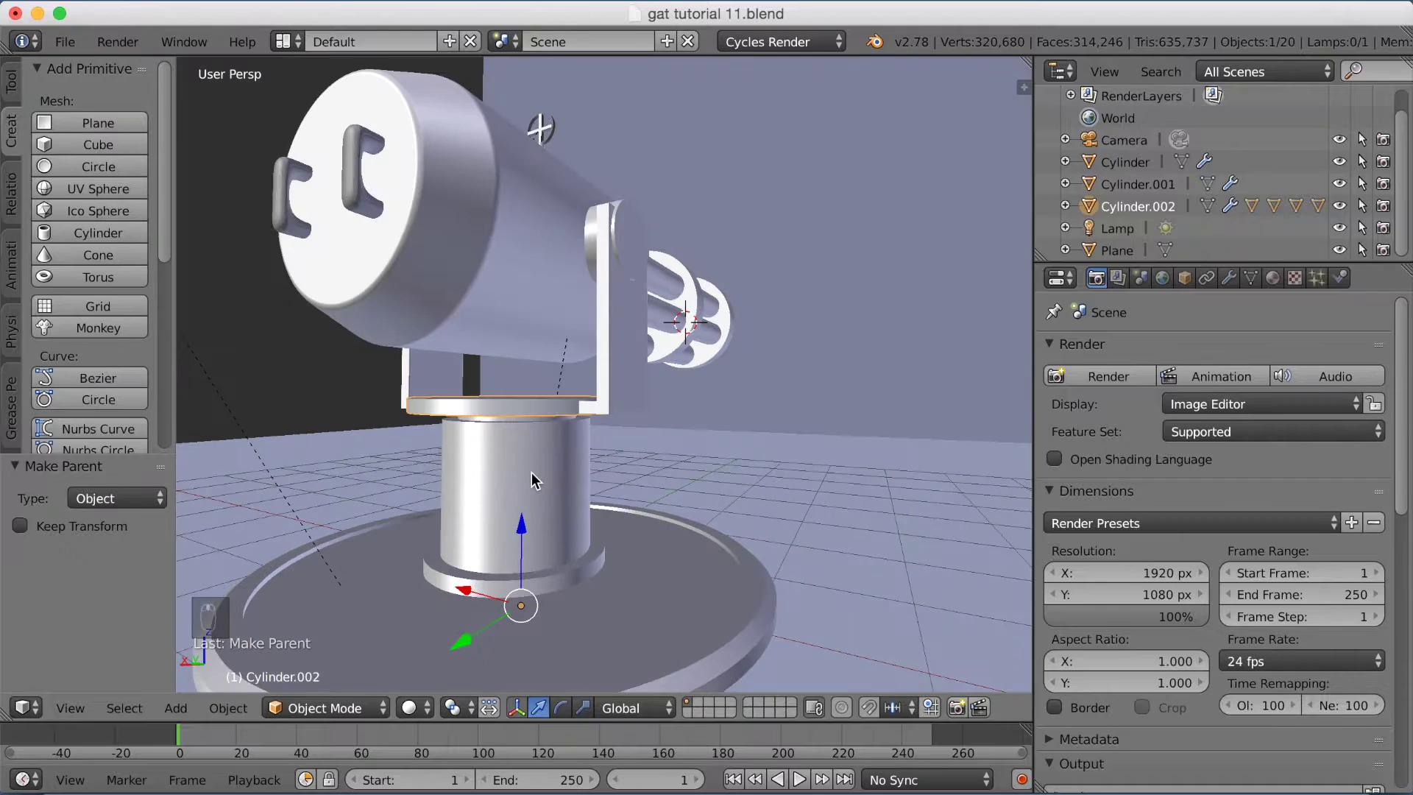
pyautogui.keyDown('shift'); pyautogui.rightClick(527, 453); pyautogui.keyUp('shift')
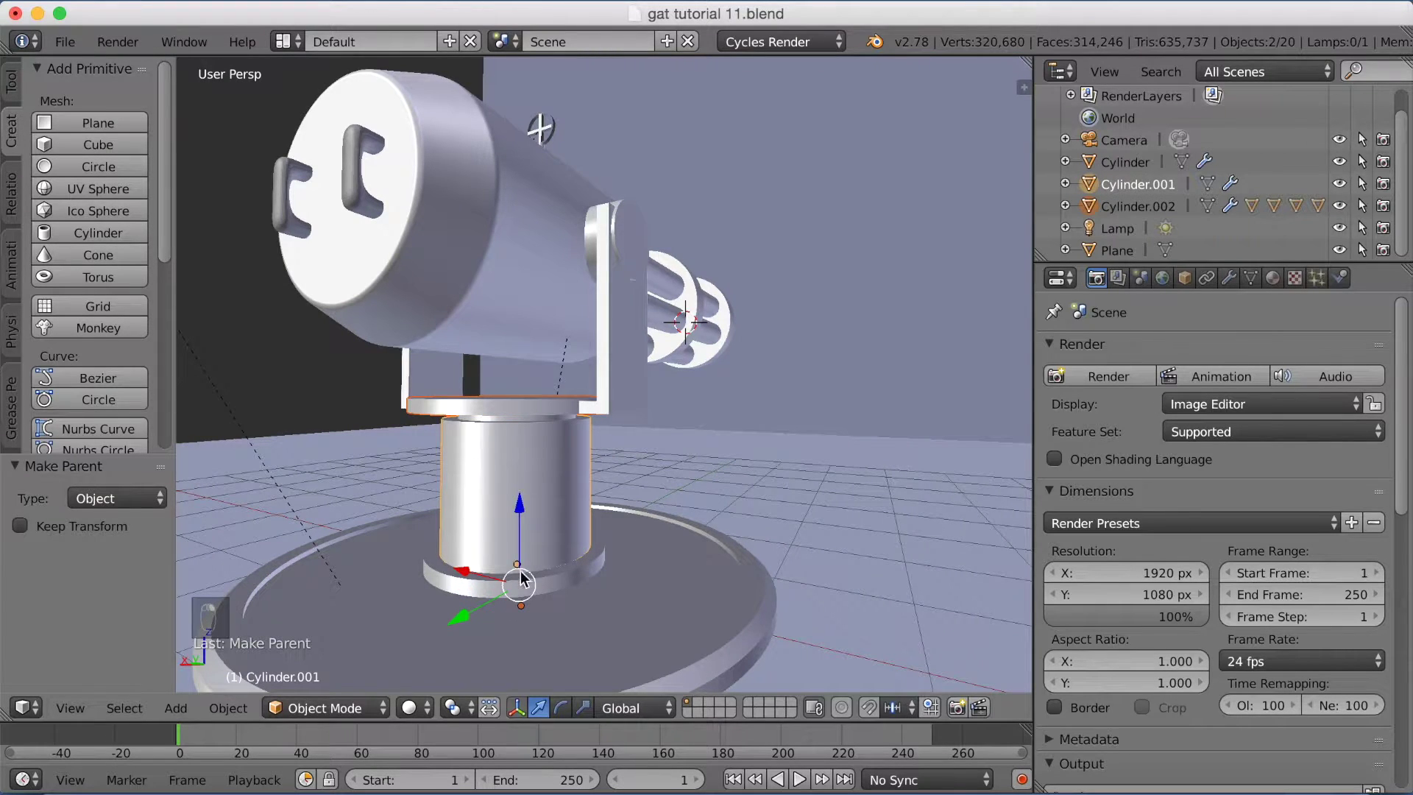
pyautogui.keyDown('shift'); pyautogui.rightClick(625, 615); pyautogui.keyUp('shift')
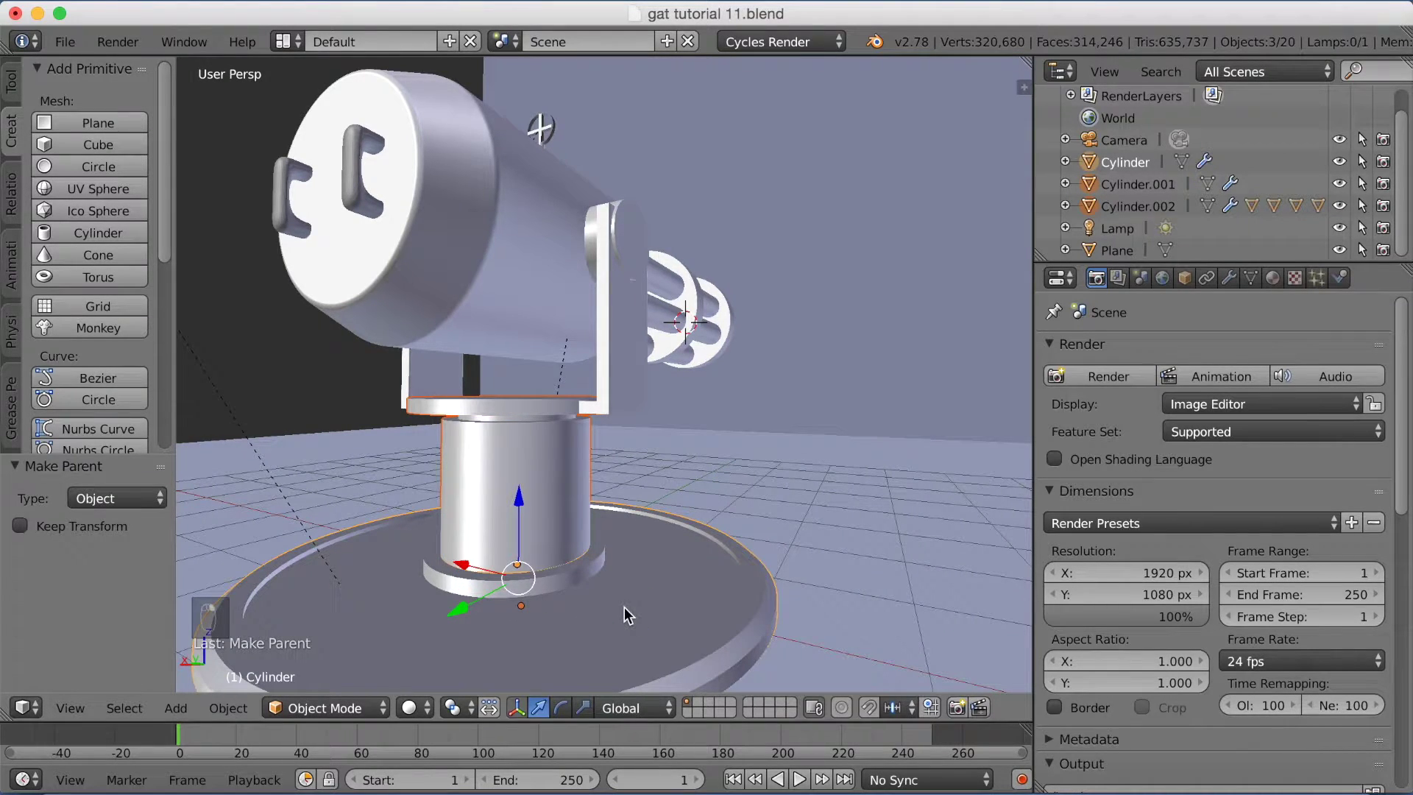
pyautogui.hotkey('ctrl', 'p')
pyautogui.click(624, 608)
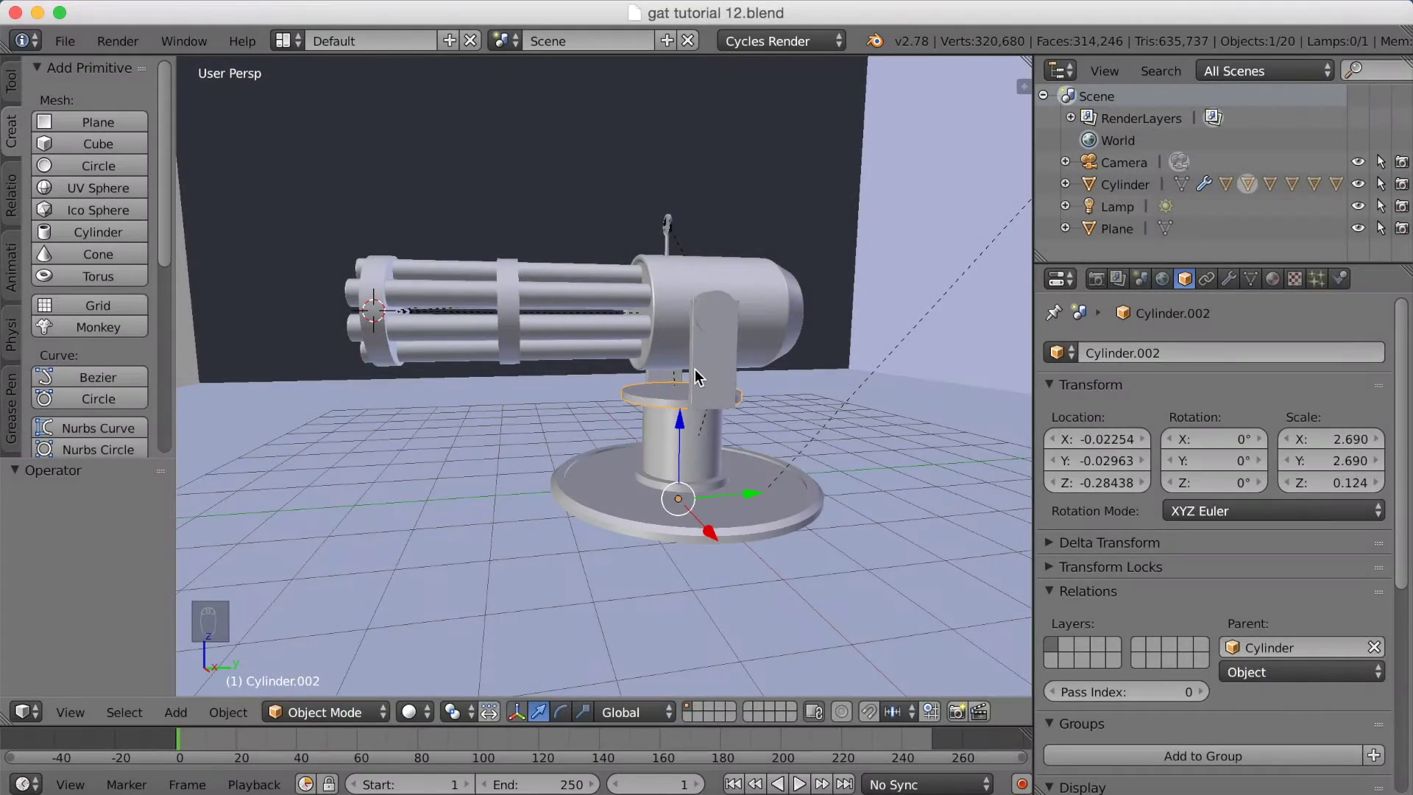
# Step: Keyframe the round platform's rotation at frame 40, keeping all three rotation values at 0°
pyautogui.moveTo(669, 385)
pyautogui.mouseDown(button='middle')
pyautogui.moveTo(688, 385)
pyautogui.moveTo(677, 400)
pyautogui.mouseUp(button='middle')
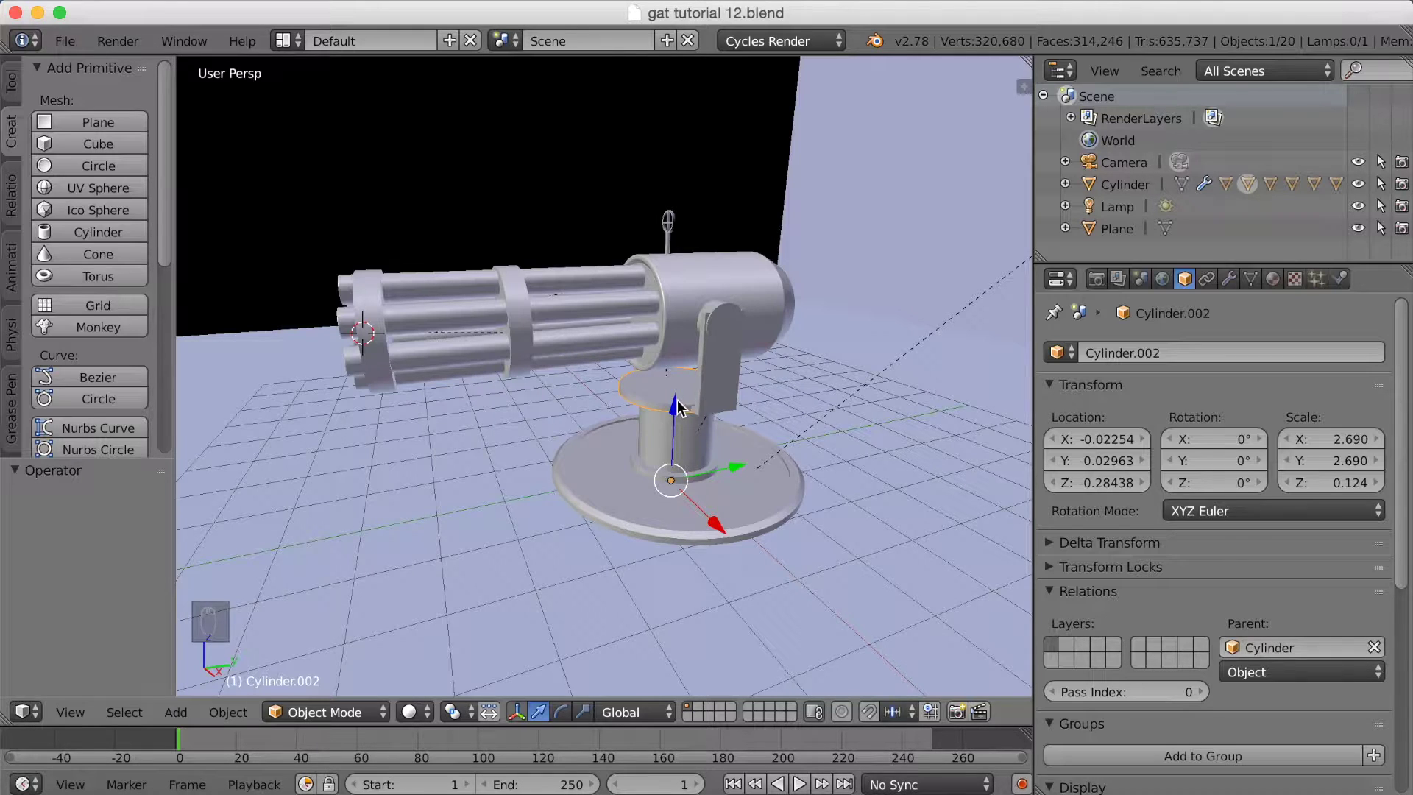
pyautogui.press('n')
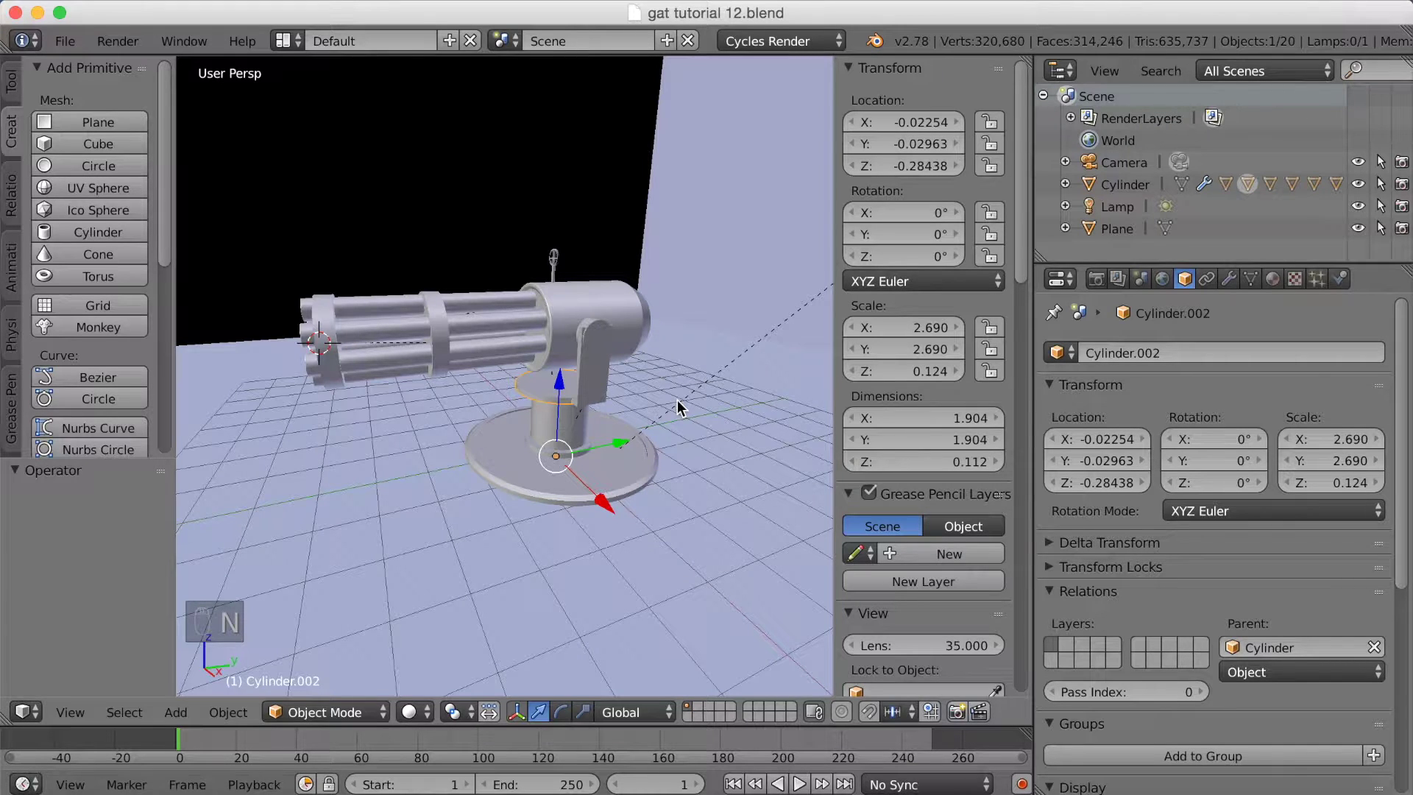
pyautogui.click(291, 743)
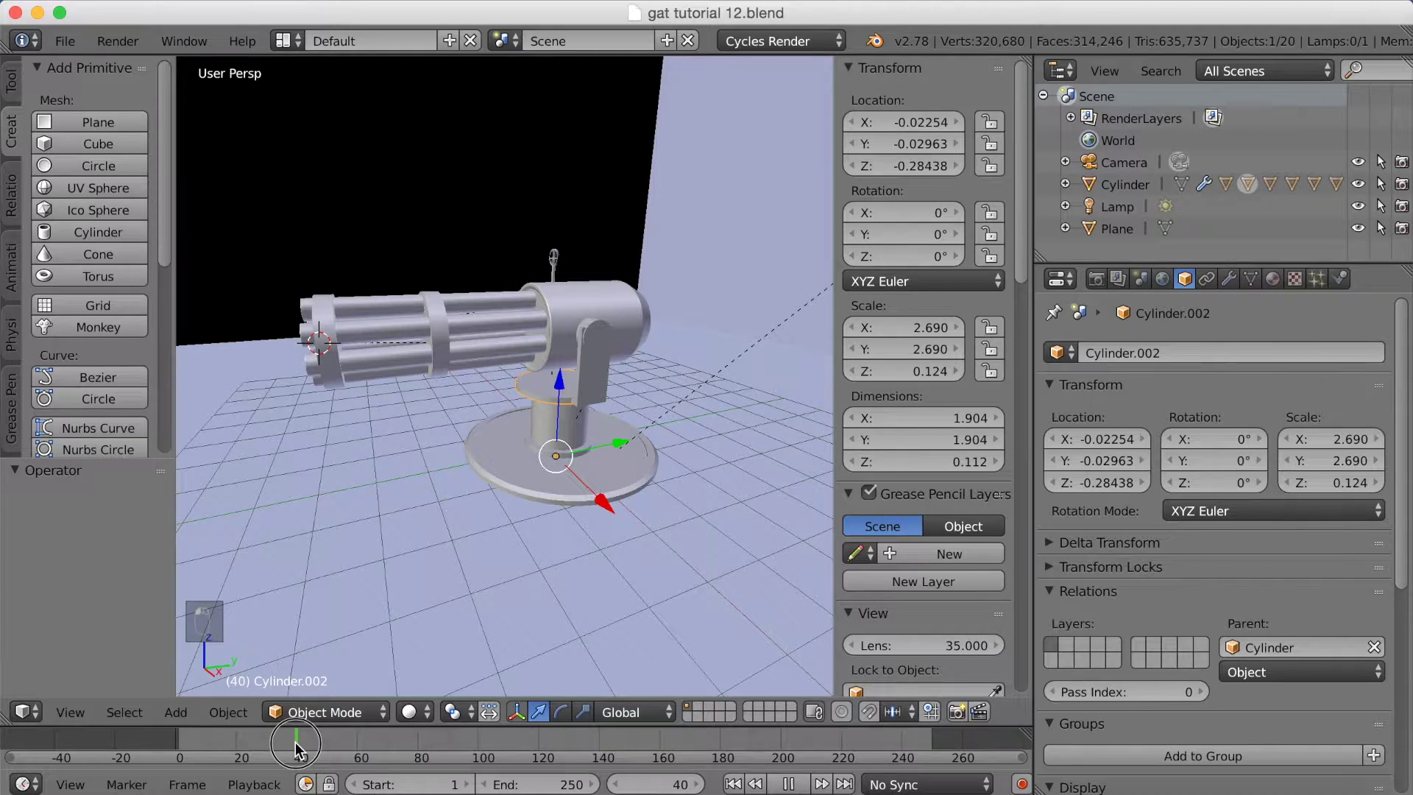
pyautogui.moveTo(294, 741); pyautogui.dragTo(294, 742)
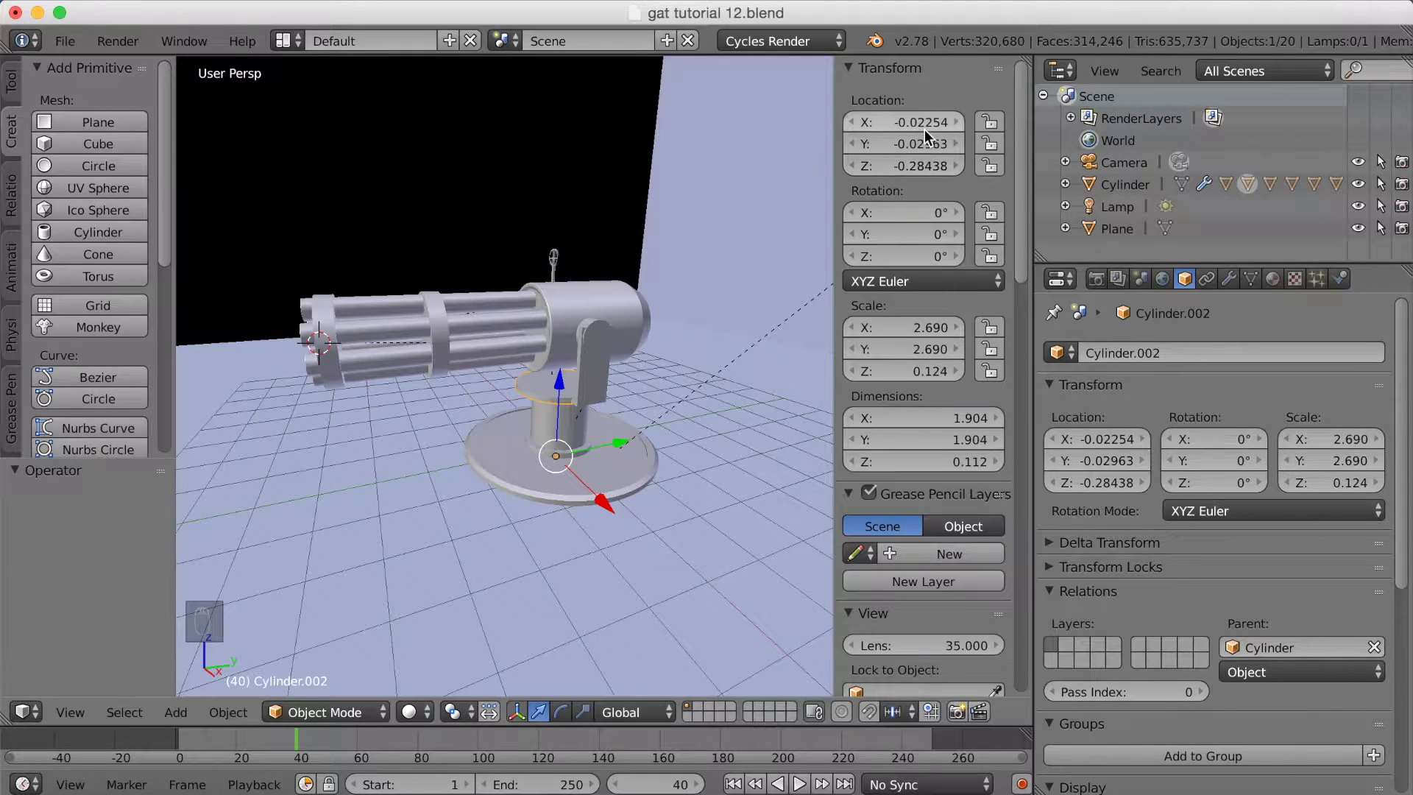
pyautogui.press('i')
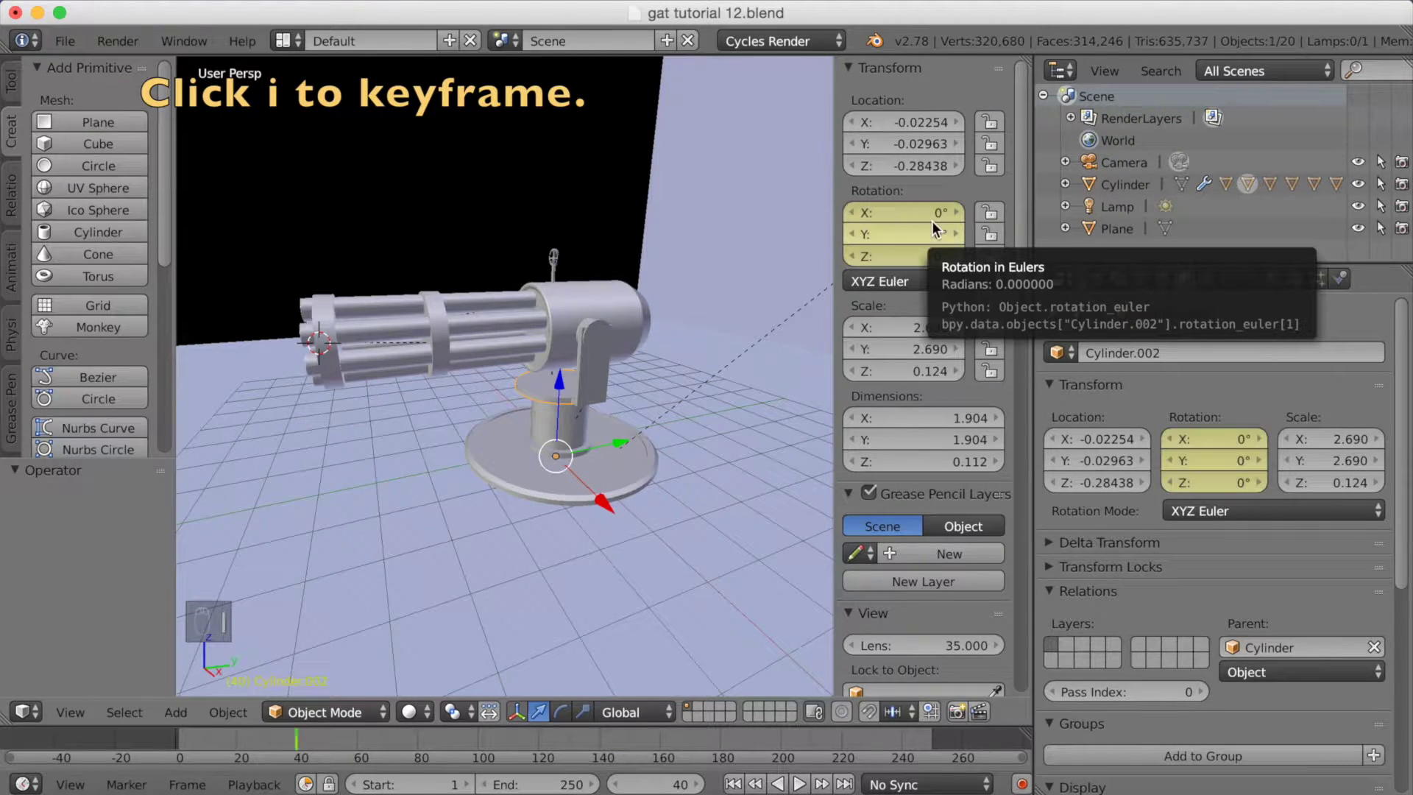
# Step: At frame 120, set the round platform's Z rotation to 131° and keyframe its rotation
pyautogui.moveTo(320, 735); pyautogui.dragTo(540, 751)
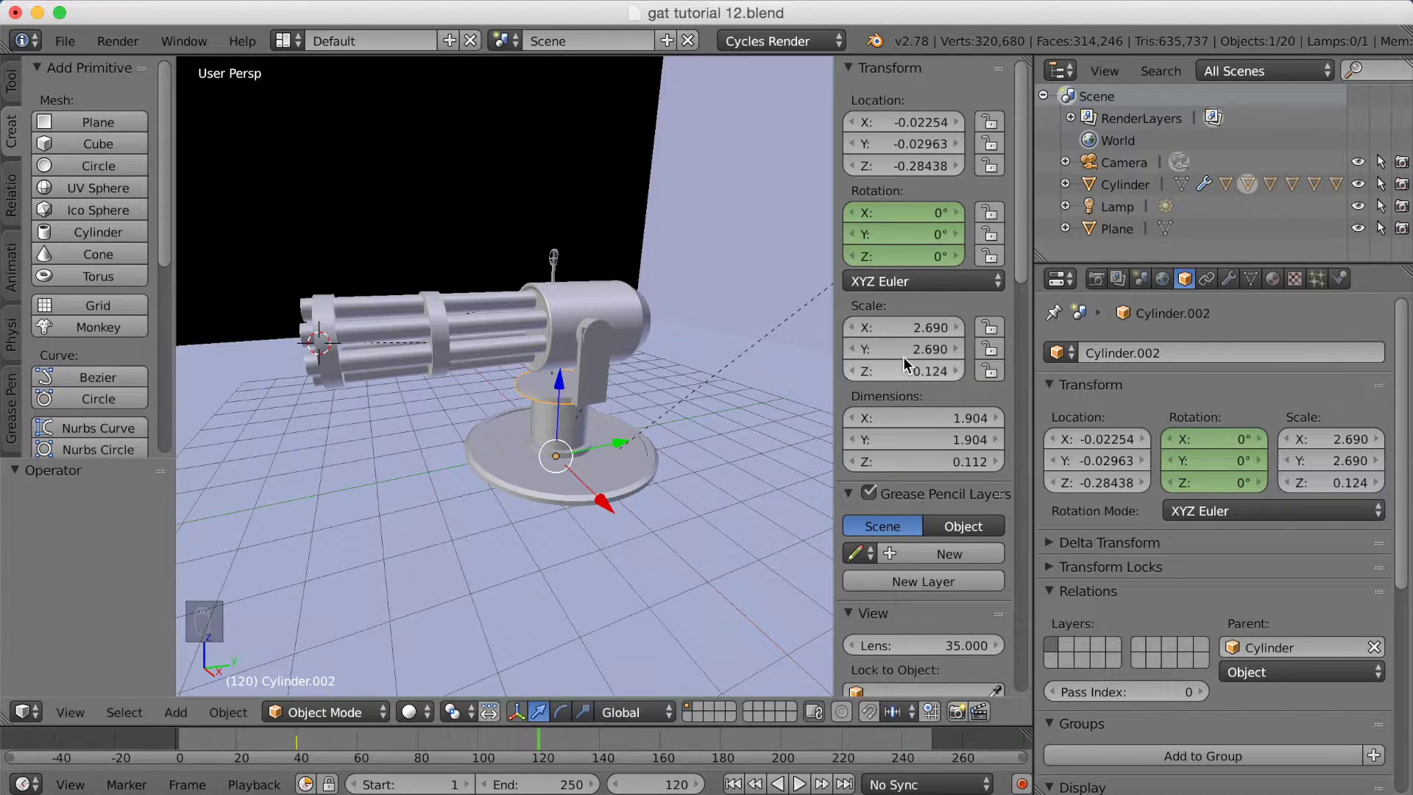
pyautogui.moveTo(867, 254); pyautogui.dragTo(993, 255)
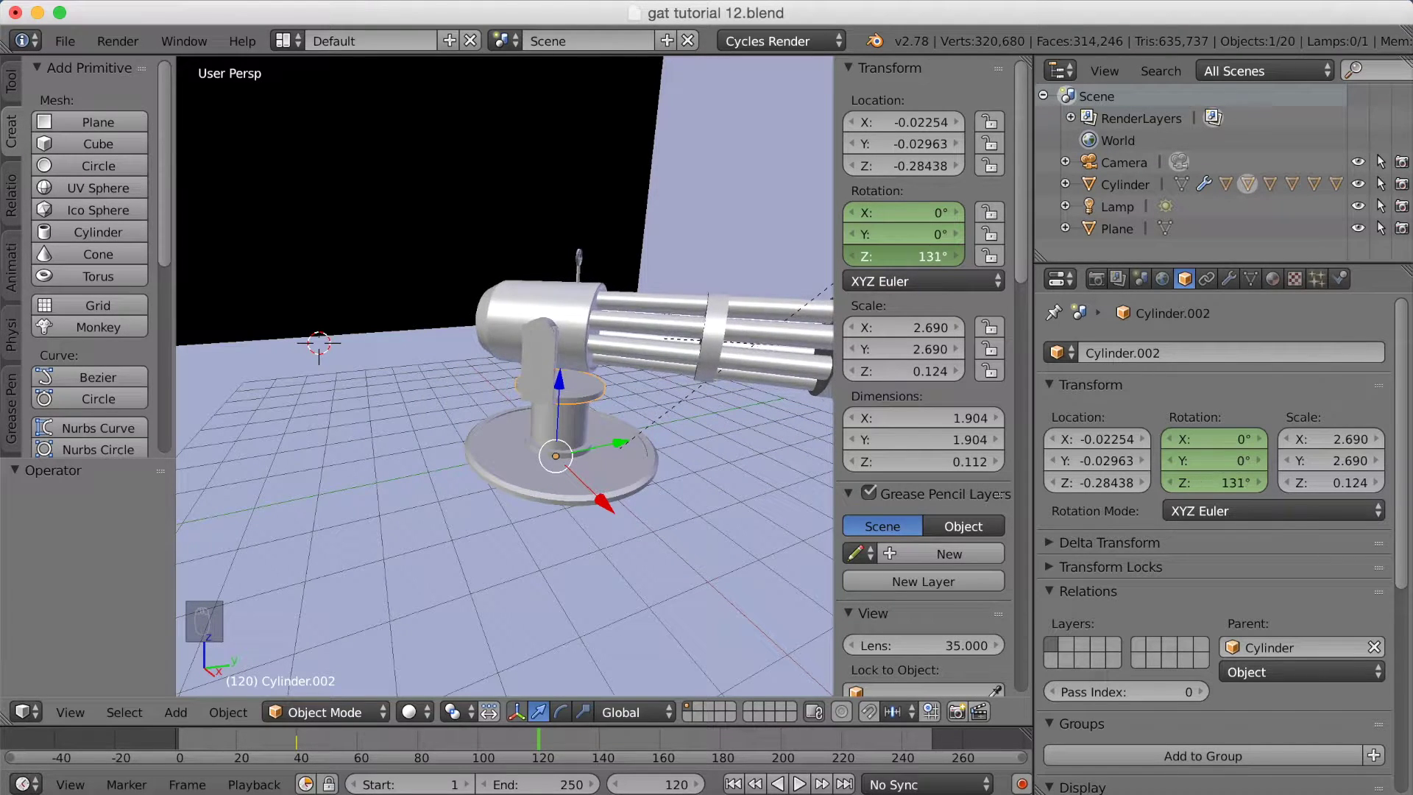
pyautogui.press('i')
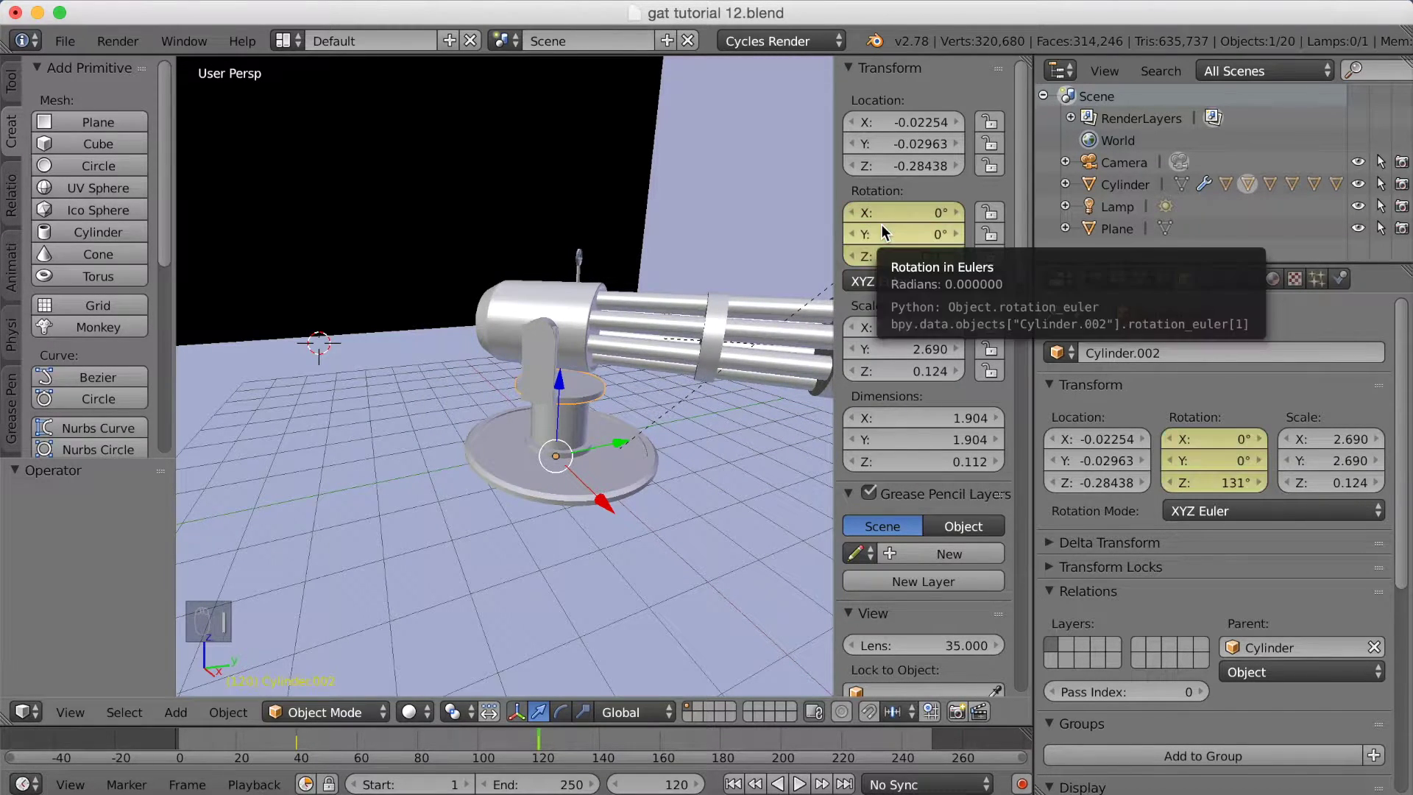
# Step: Select the side pivot cylinder and keyframe its current rotation at frame 60
pyautogui.moveTo(531, 738); pyautogui.dragTo(356, 737)
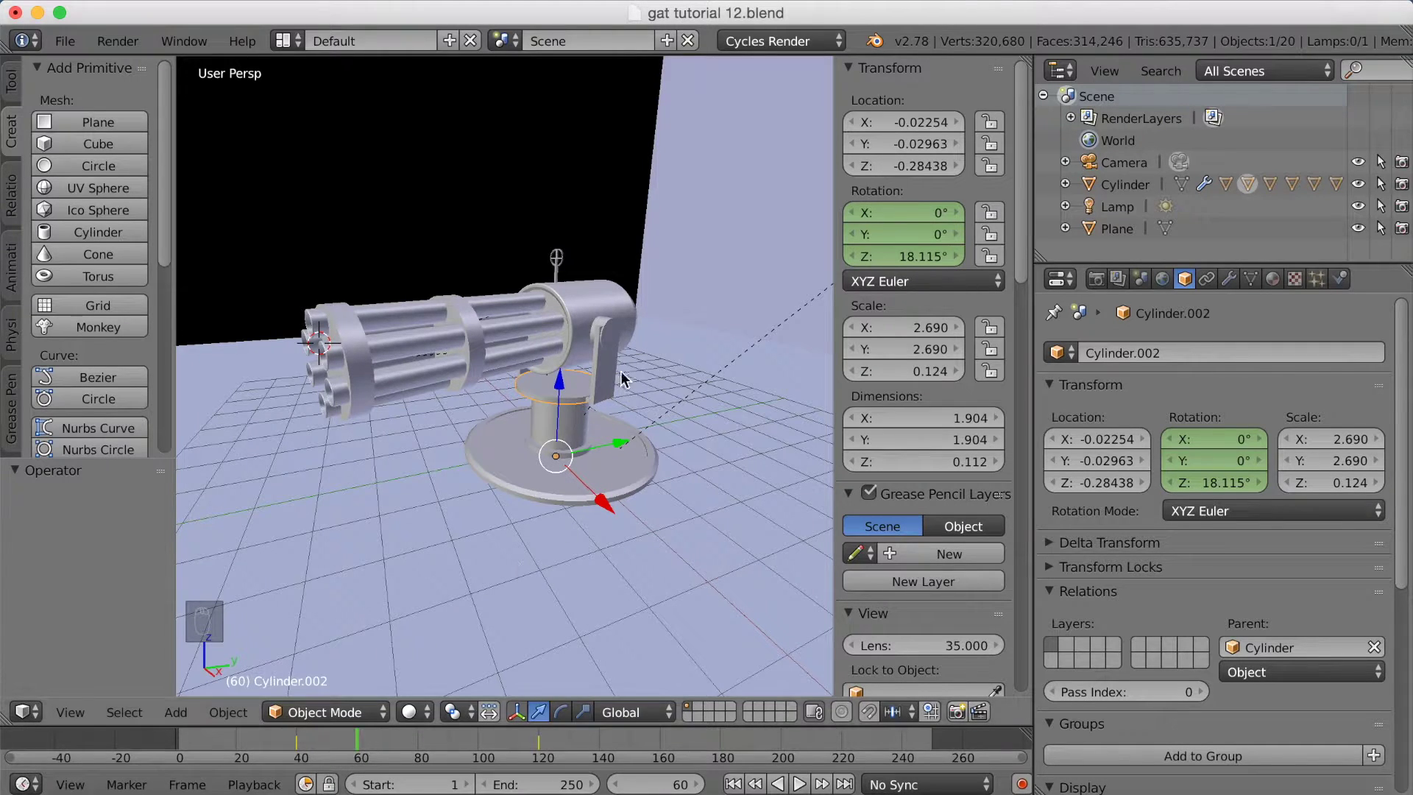
pyautogui.rightClick(610, 328)
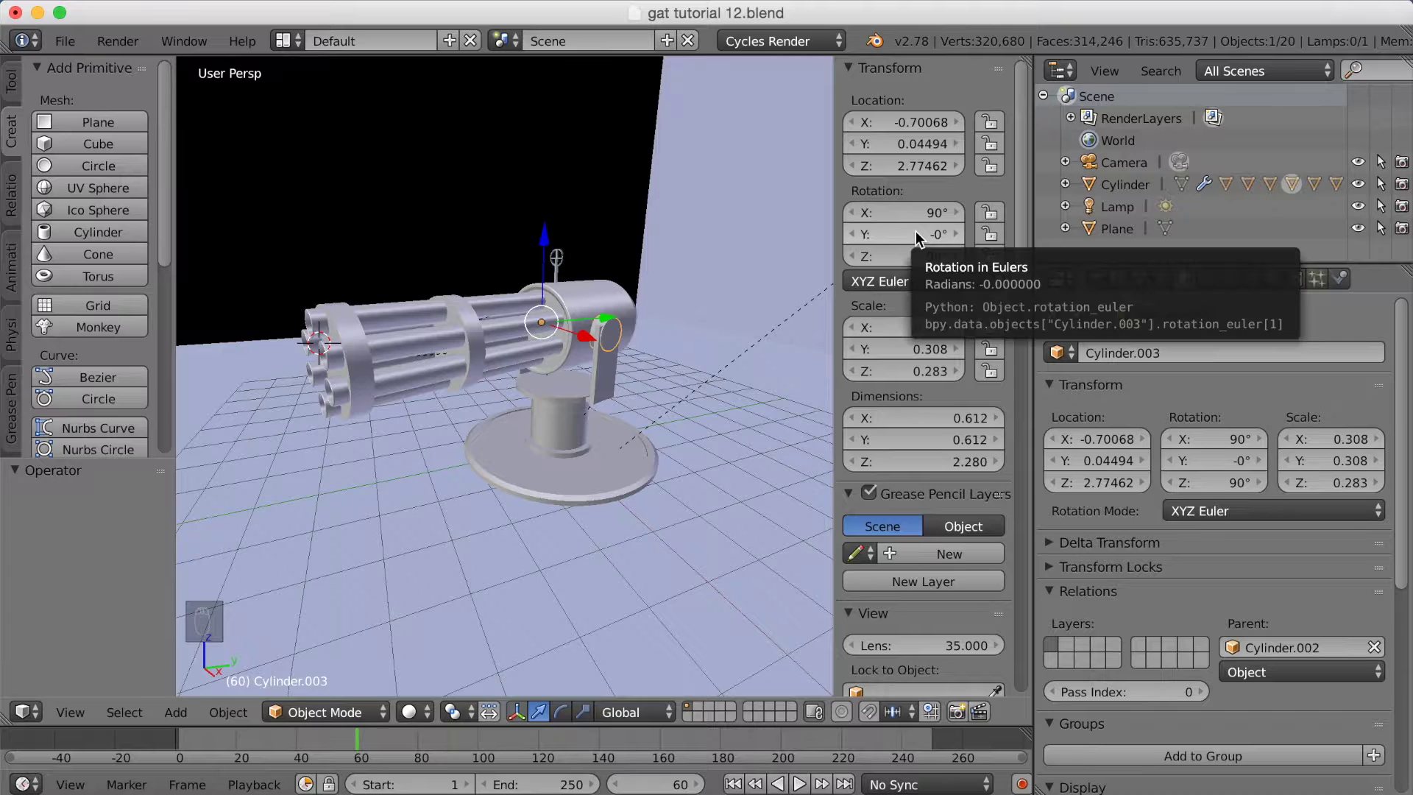
pyautogui.press('i')
# Step: At frame 111, set the side pivot cylinder's Y rotation to 25° and keyframe its rotation
pyautogui.moveTo(370, 730); pyautogui.dragTo(509, 734)
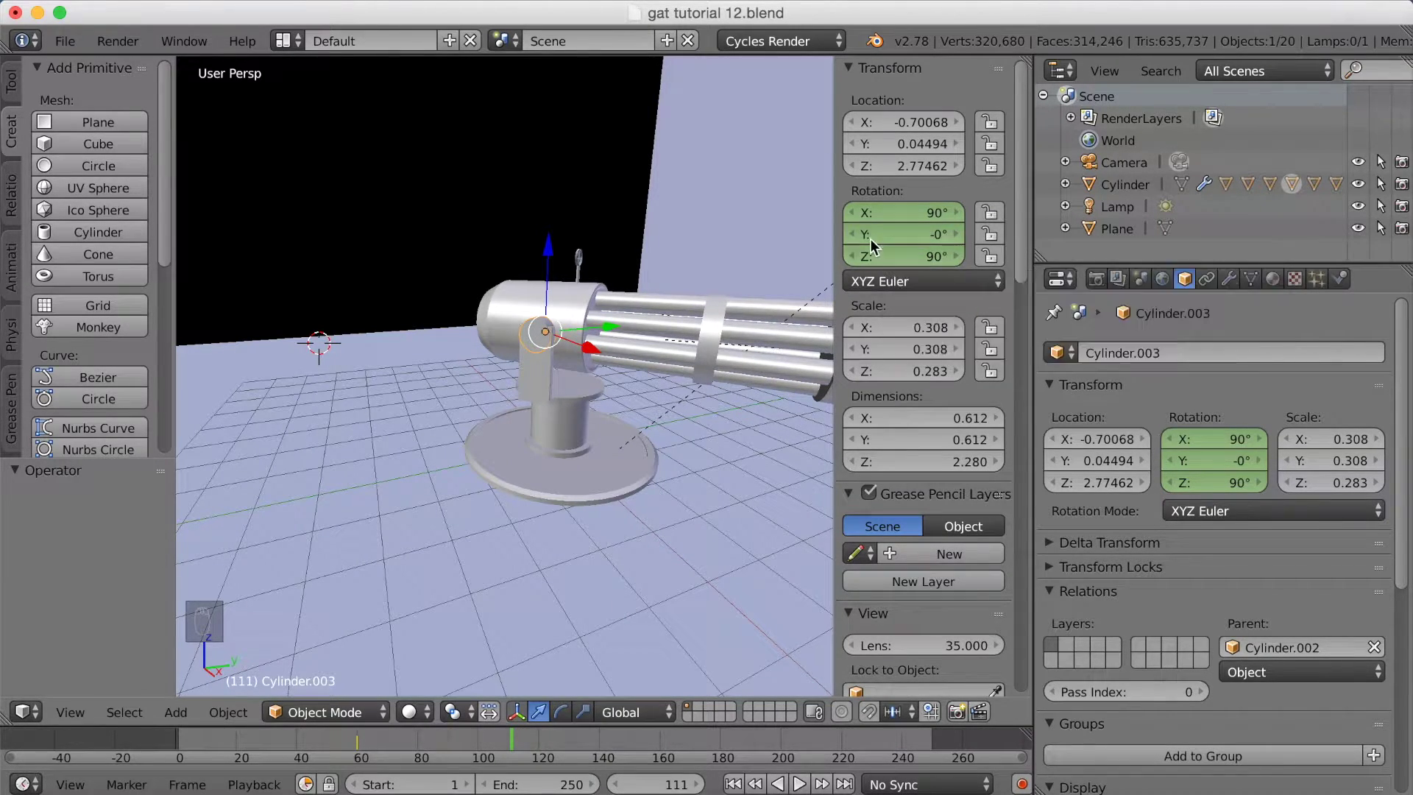
pyautogui.moveTo(869, 235)
pyautogui.mouseDown()
pyautogui.moveTo(932, 236)
pyautogui.moveTo(878, 235)
pyautogui.mouseUp()
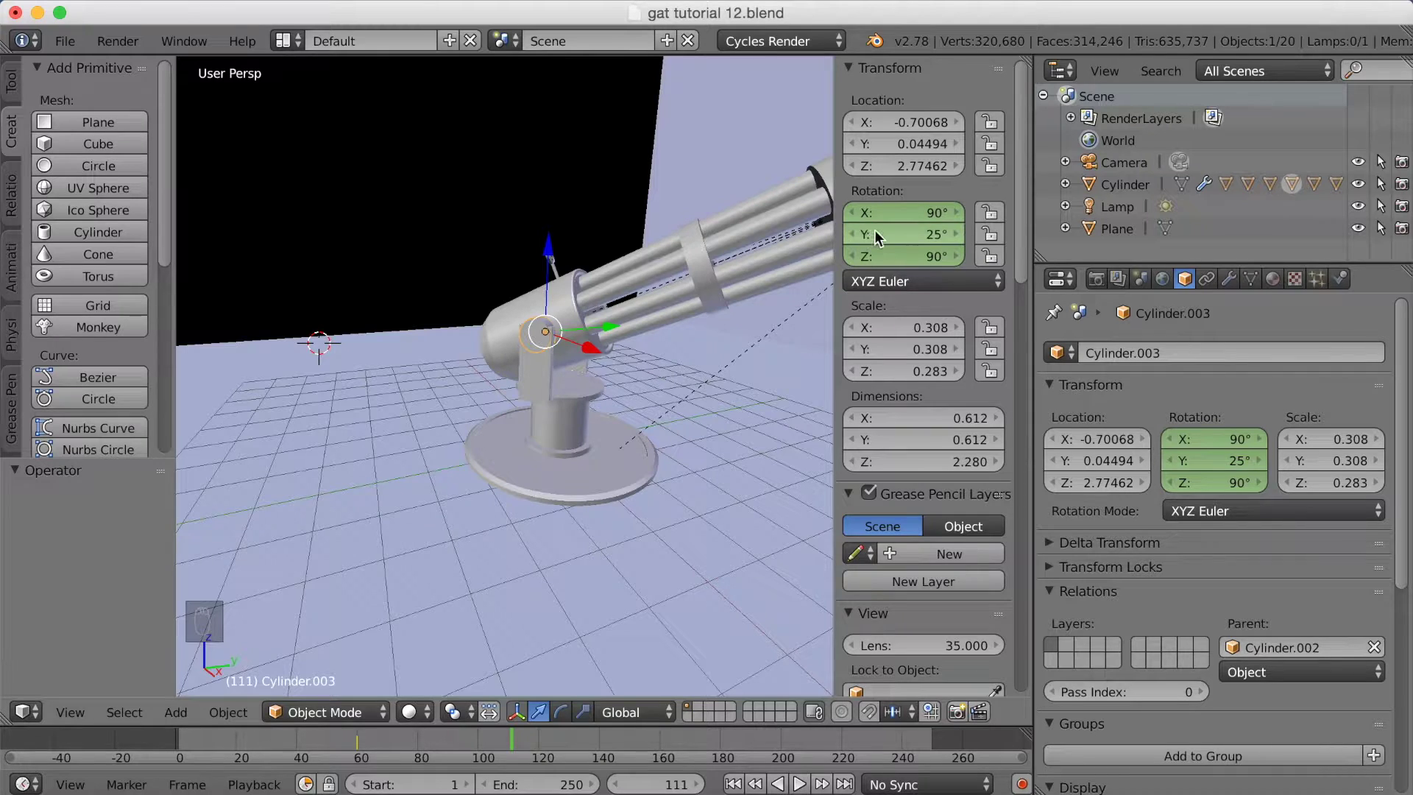
pyautogui.press('i')
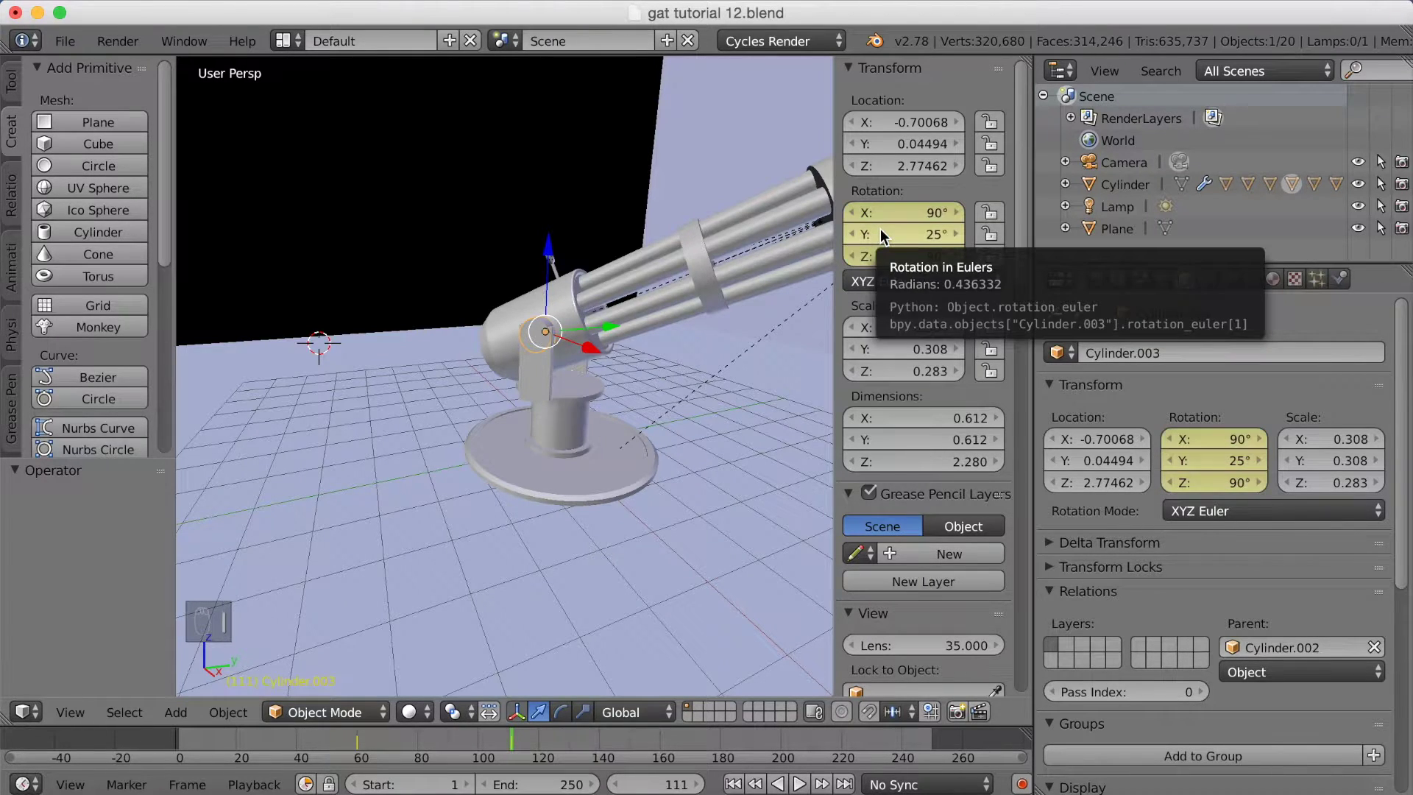
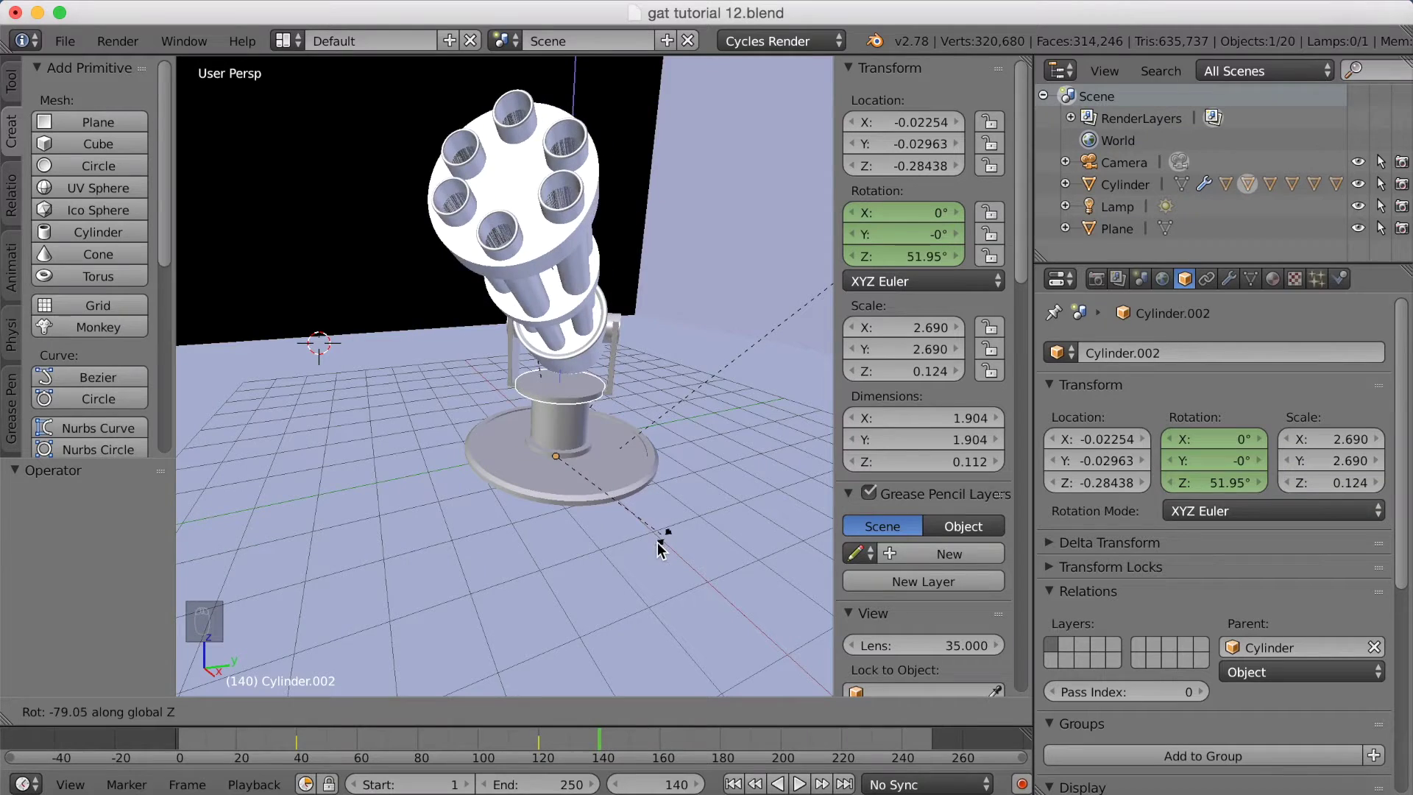
# Step: Try to swivel the round platform by about -88° around the global Z axis at frame 140
pyautogui.click(650, 563)
pyautogui.moveTo(912, 255)
pyautogui.mouseDown()
pyautogui.moveTo(876, 255)
pyautogui.moveTo(906, 254)
pyautogui.mouseUp()
pyautogui.moveTo(696, 351); pyautogui.dragTo(637, 380, button='middle')
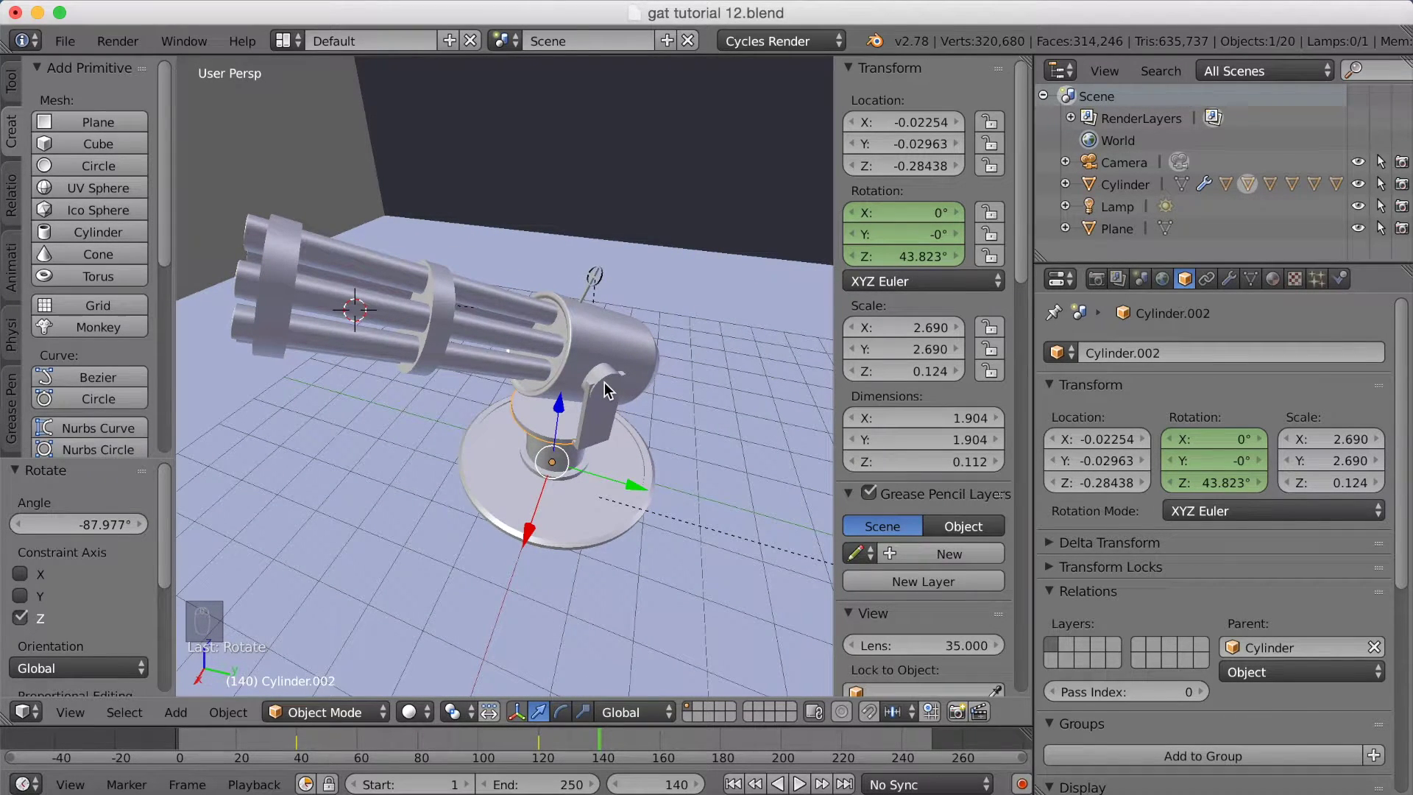
# Step: At frame 140, set the side pivot cylinder's Y rotation to 15.4° and keyframe its rotation
pyautogui.rightClick(602, 382)
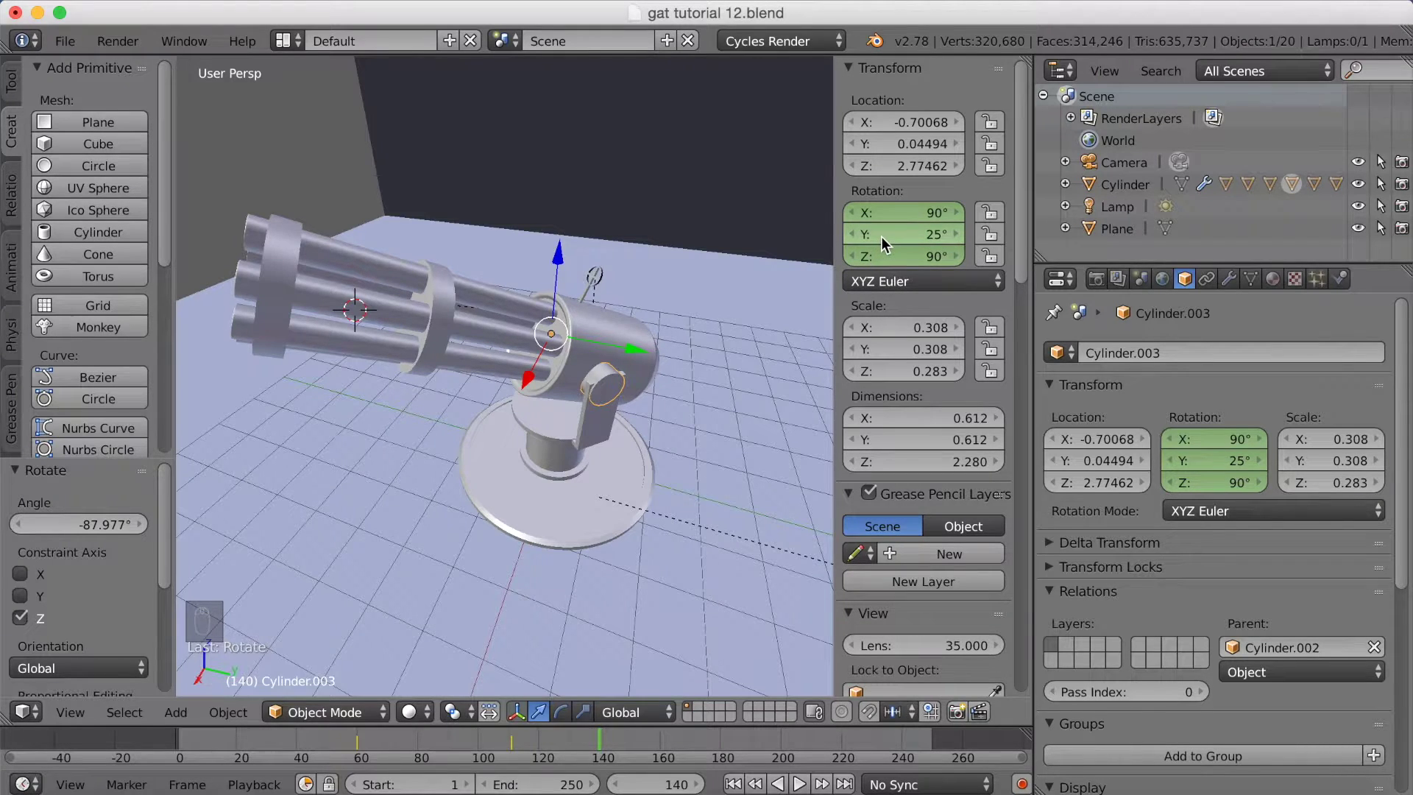
pyautogui.moveTo(907, 231); pyautogui.dragTo(875, 234)
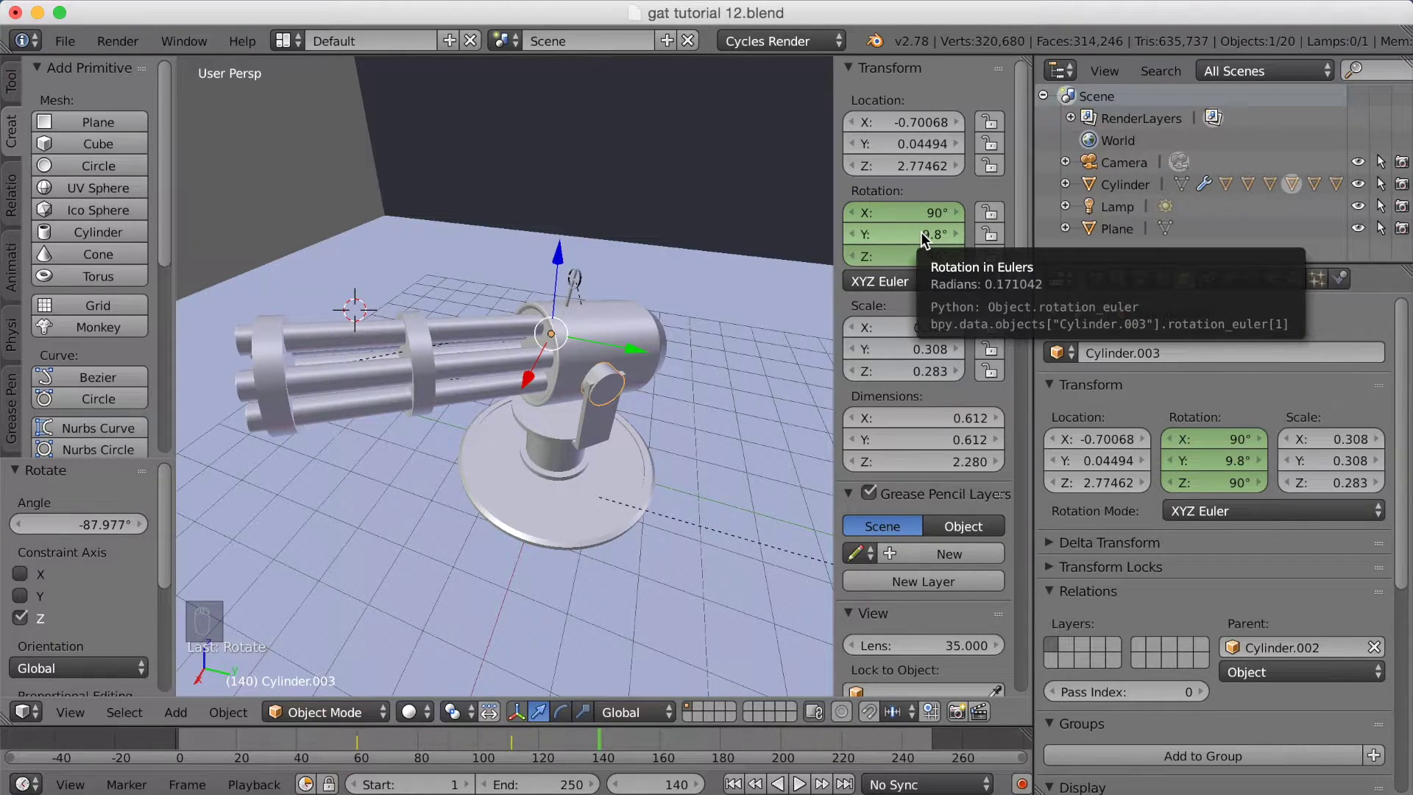
pyautogui.moveTo(920, 232); pyautogui.dragTo(879, 235)
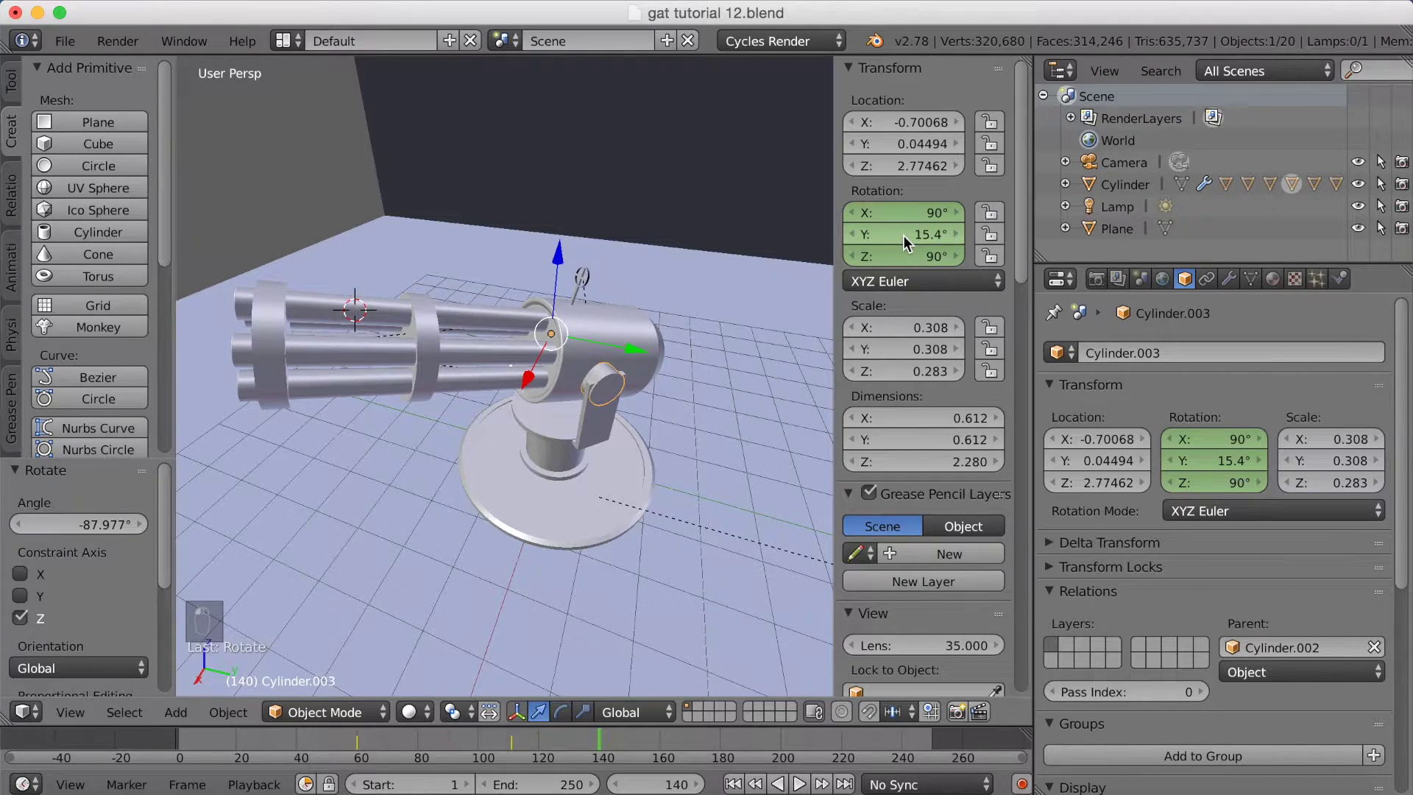
pyautogui.press('i')
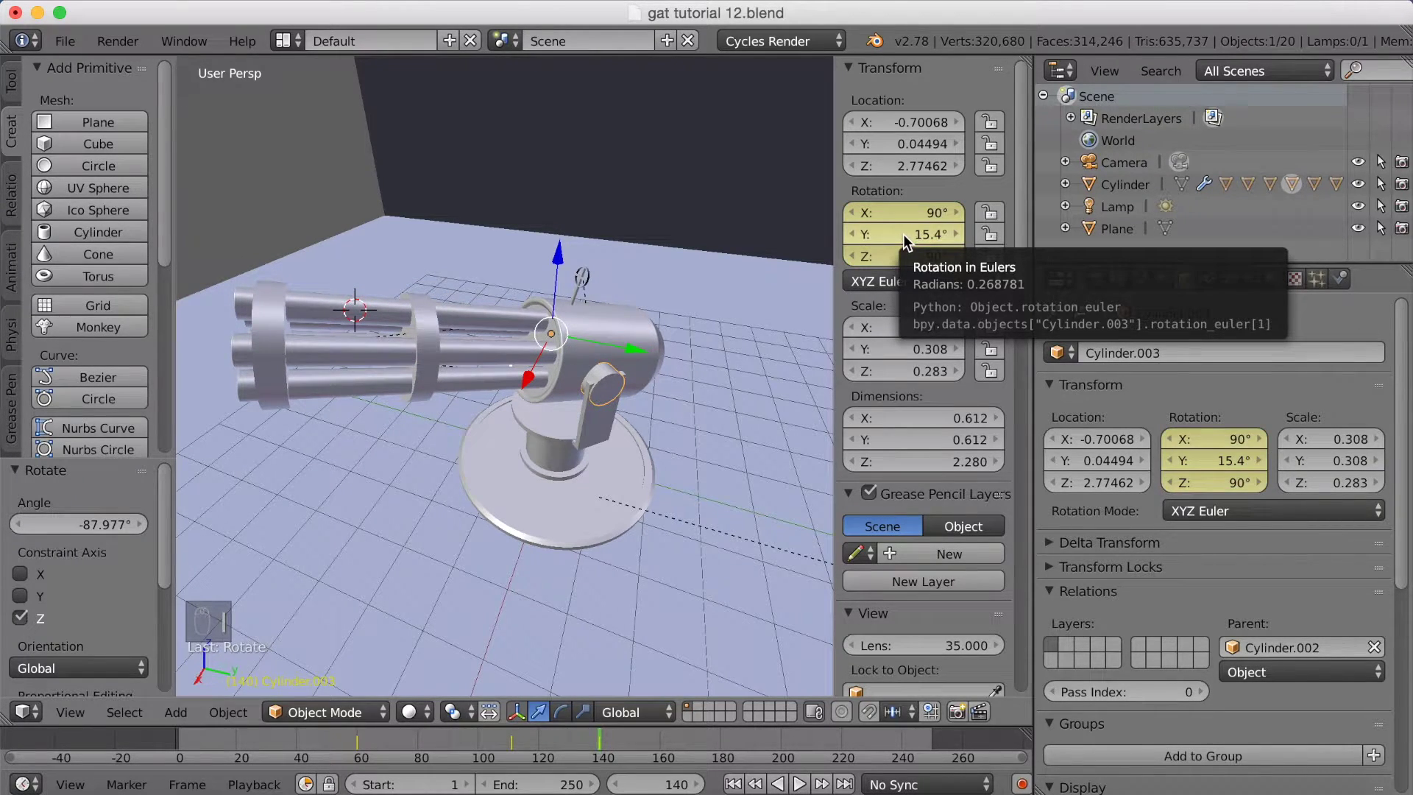
# Step: Scrub the timeline from frame 140 to frame 146 to check the gun's keyed motion
pyautogui.click(604, 736)
pyautogui.hotkey('alt', 'a')
pyautogui.moveTo(605, 737)
pyautogui.mouseDown()
pyautogui.moveTo(268, 732)
pyautogui.moveTo(356, 736)
pyautogui.moveTo(451, 765)
pyautogui.moveTo(617, 736)
pyautogui.mouseUp()
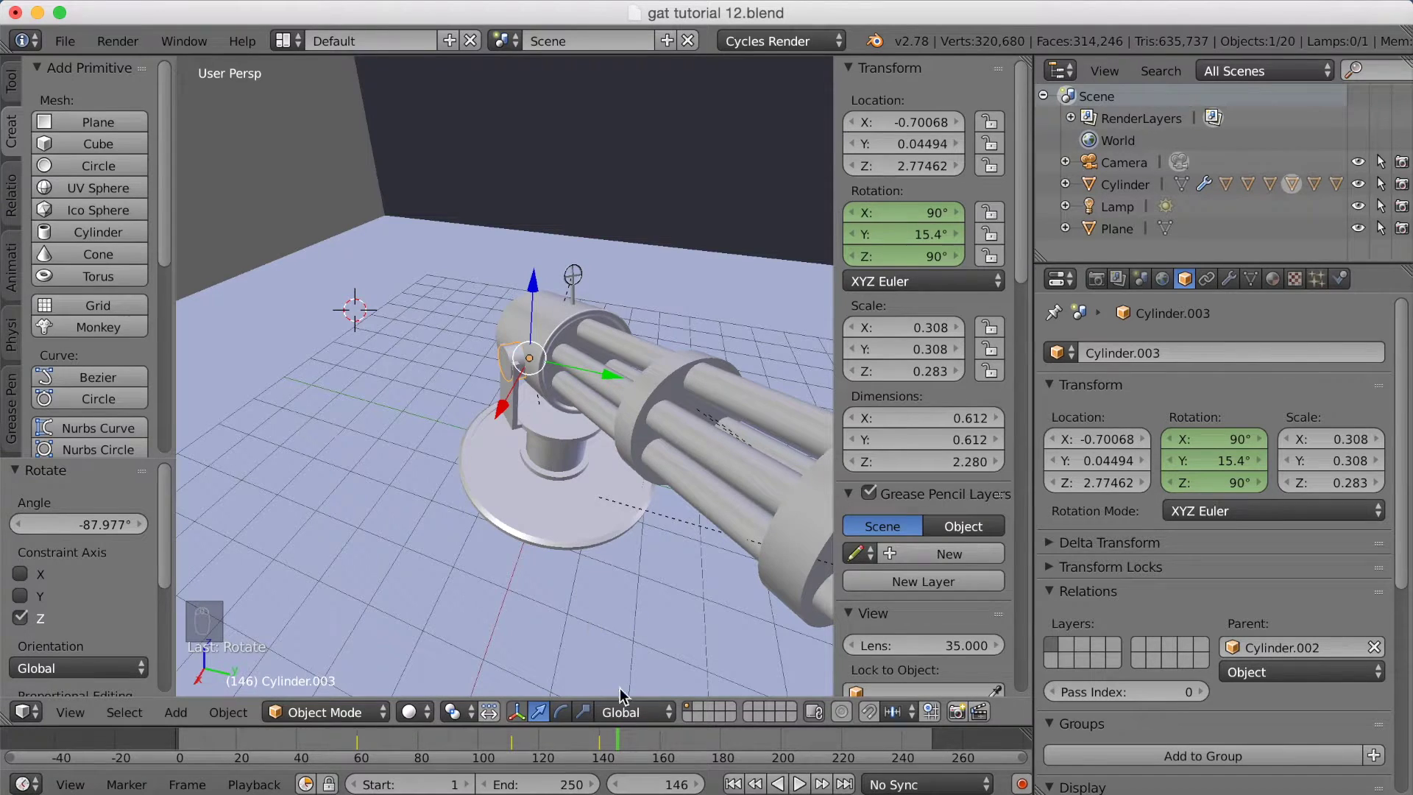
# Step: Select the round platform, review its motion across the timeline, and keyframe its rotation at frame 141
pyautogui.click(560, 431)
pyautogui.press('[')
pyautogui.click(615, 742)
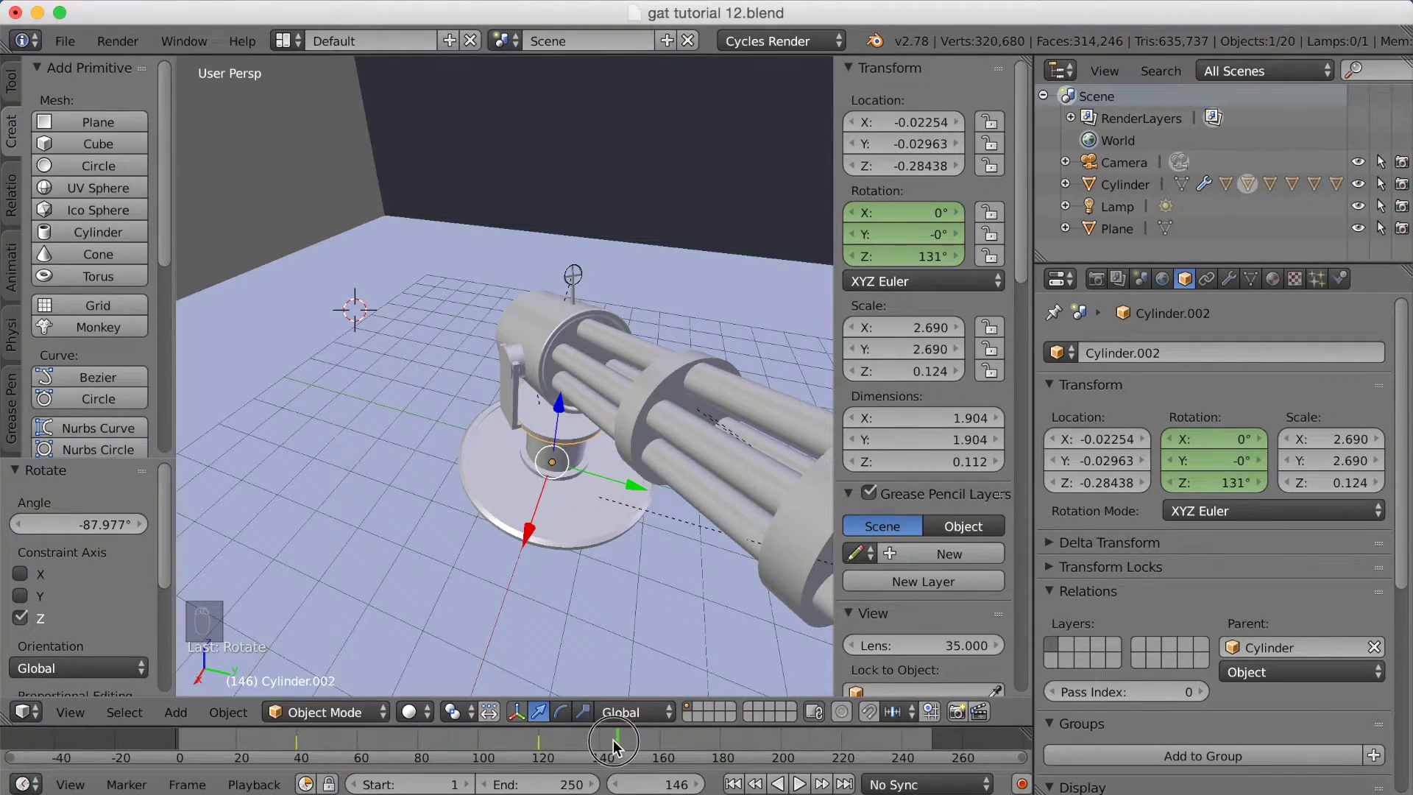
pyautogui.moveTo(647, 736); pyautogui.dragTo(639, 737)
pyautogui.click(259, 735)
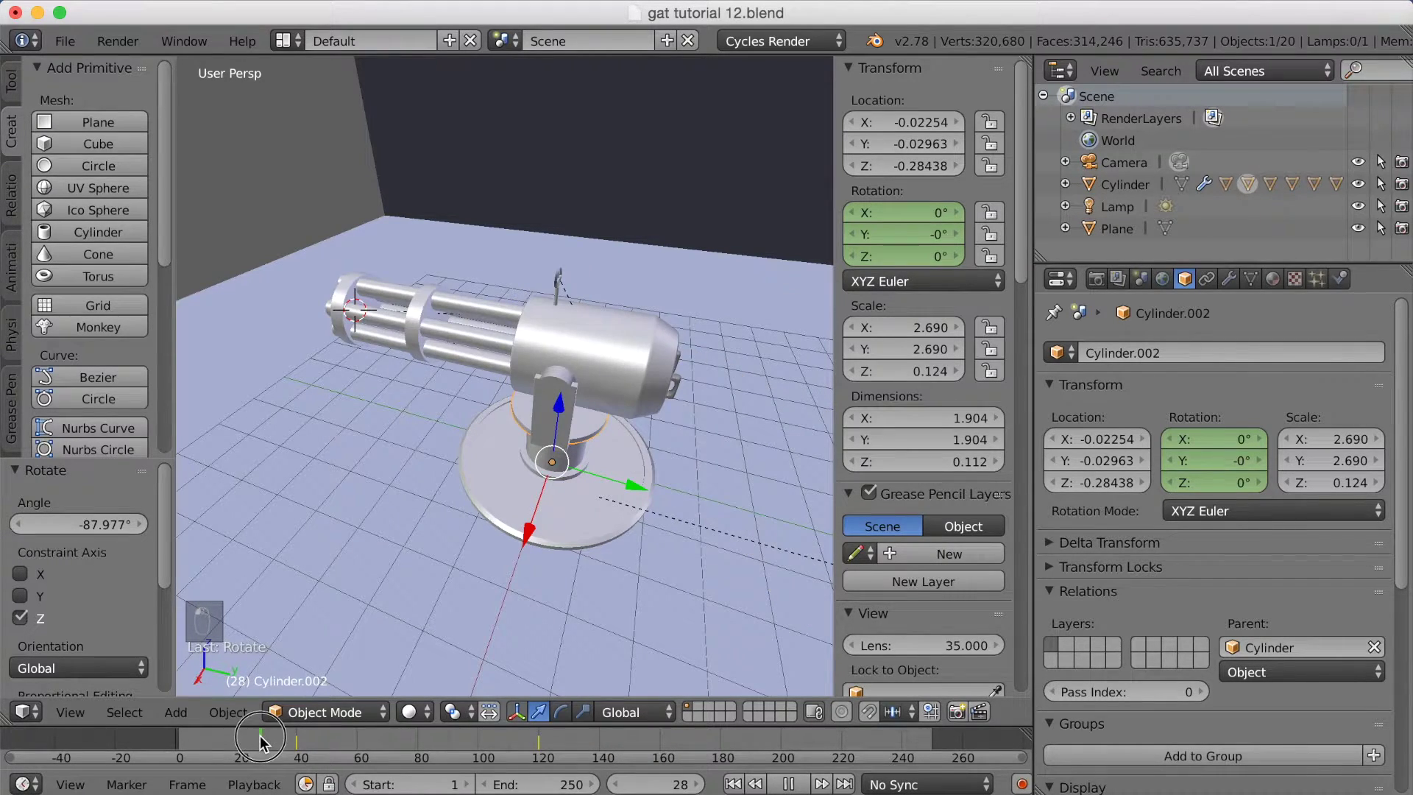
pyautogui.moveTo(653, 732); pyautogui.dragTo(601, 737)
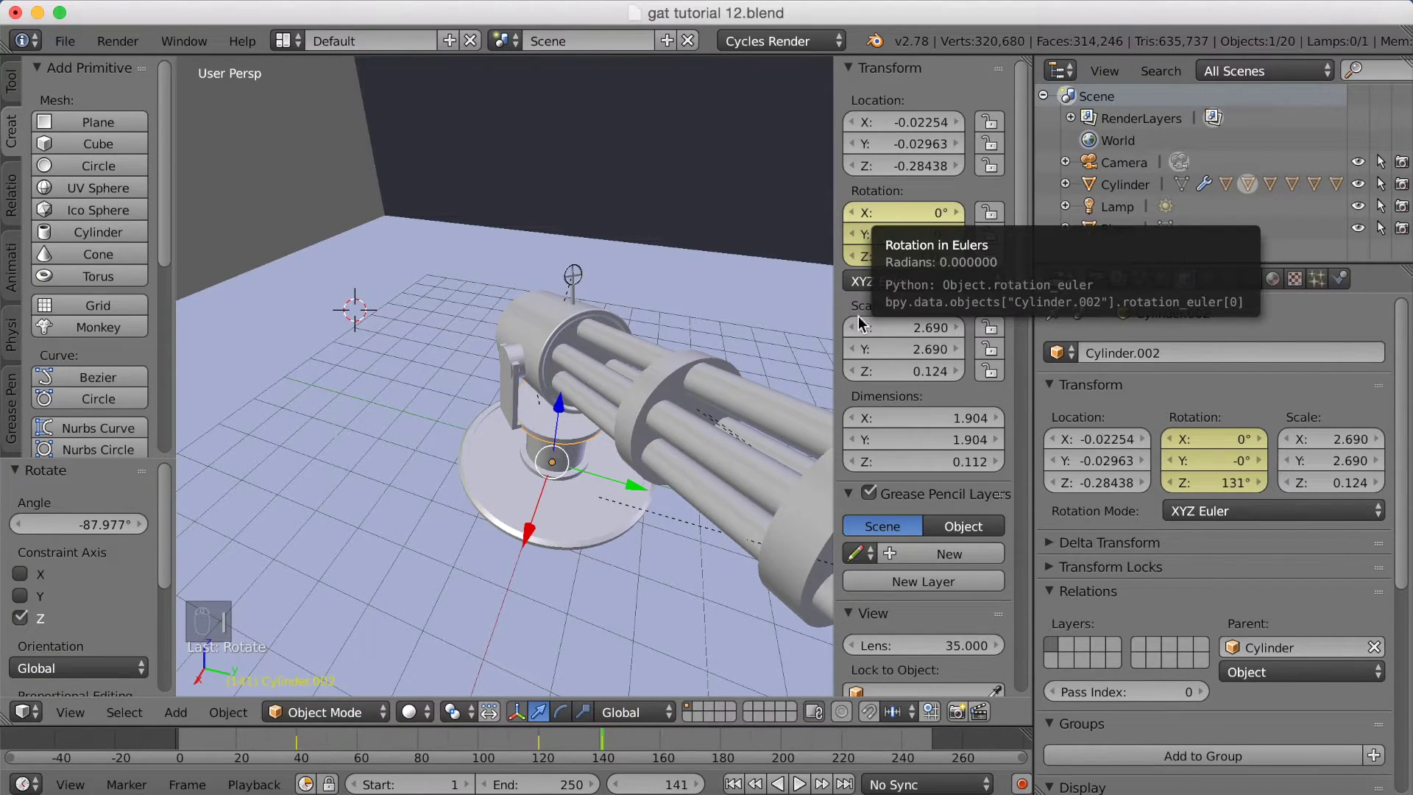
pyautogui.press('i')
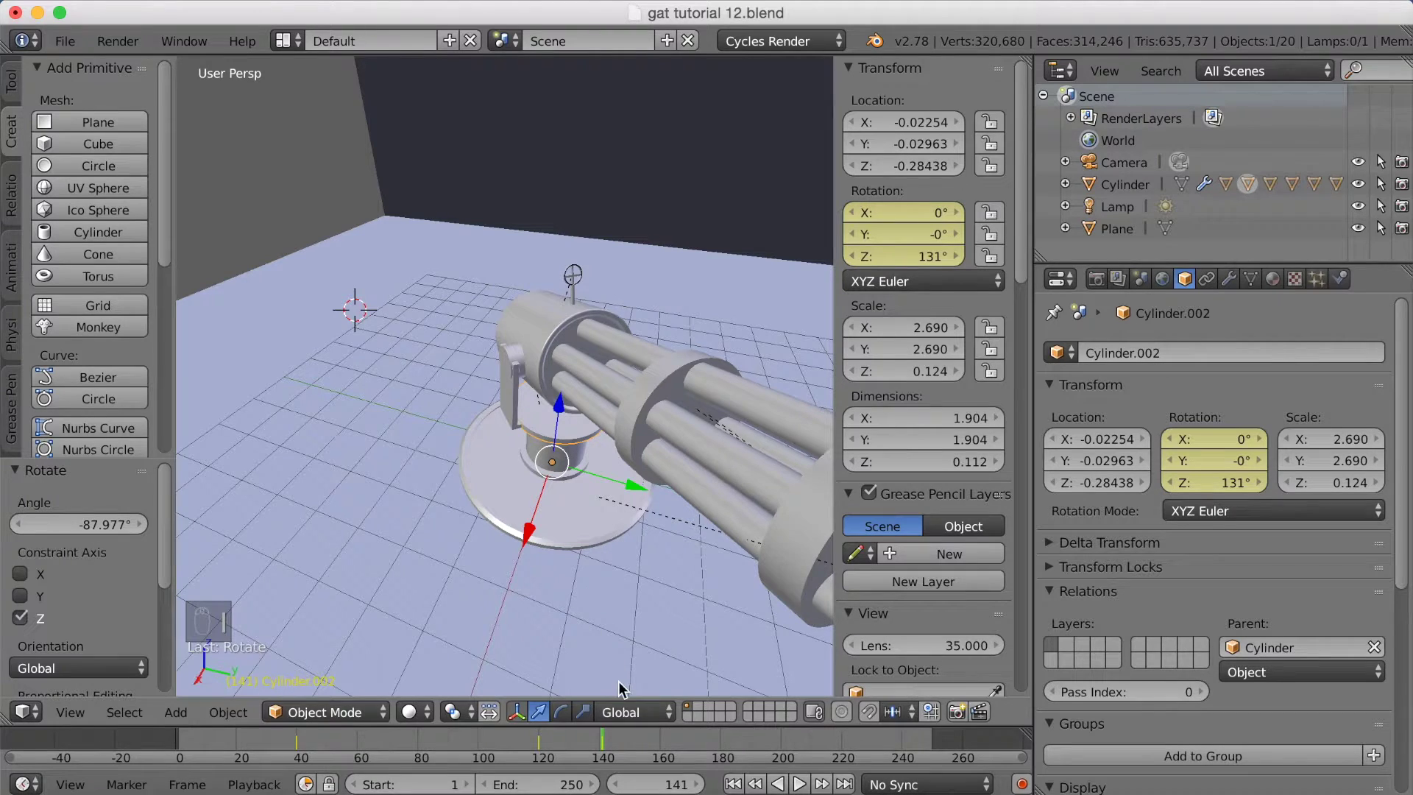
# Step: At frame 160, set the round platform's Z rotation to 0° and keyframe its rotation
pyautogui.moveTo(609, 732); pyautogui.dragTo(702, 736)
pyautogui.press('Escape')
pyautogui.click(917, 253)
pyautogui.write('0')
pyautogui.press('Return')
pyautogui.press('i')
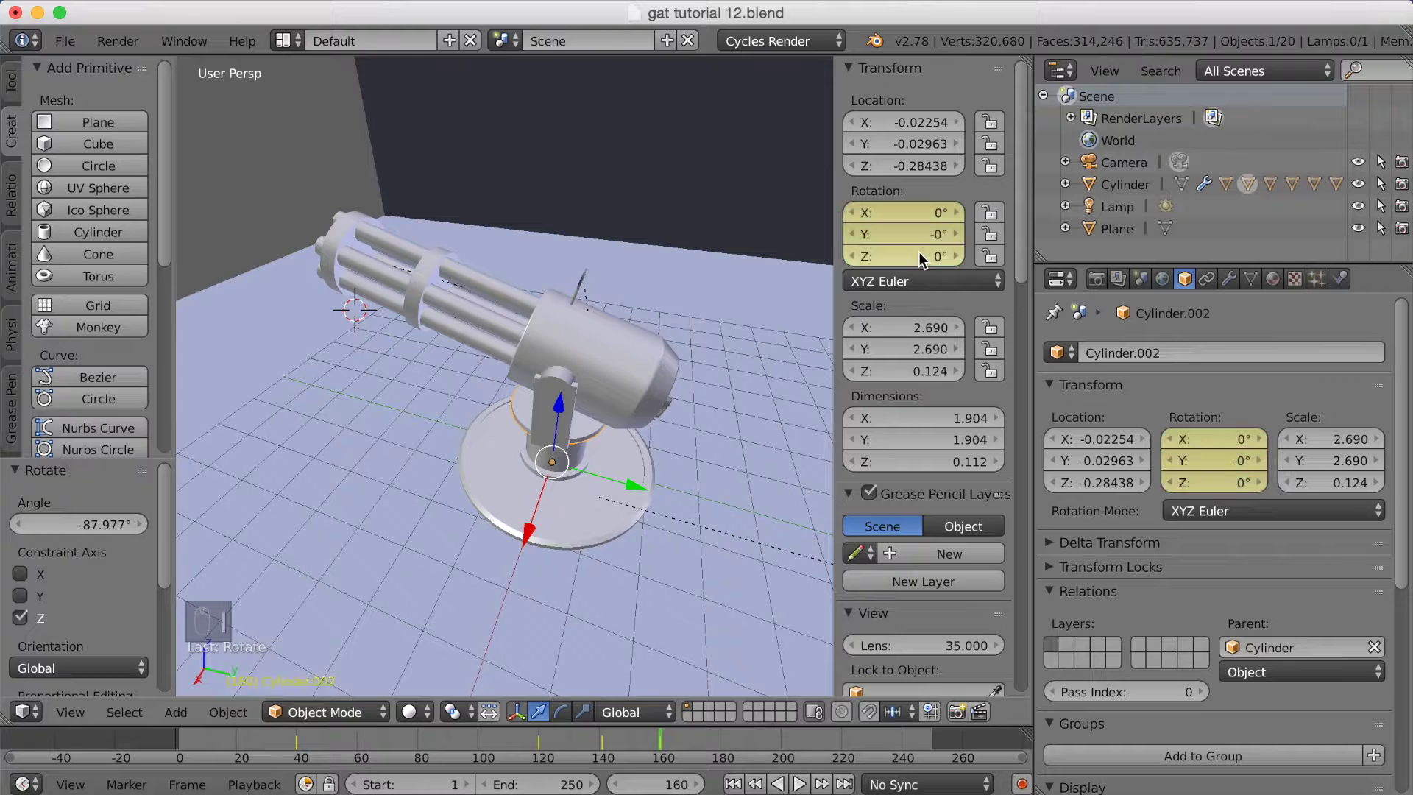
# Step: Set the side pivot cylinder's Y rotation to 0° at frame 160 and keyframe its rotation
pyautogui.rightClick(550, 387)
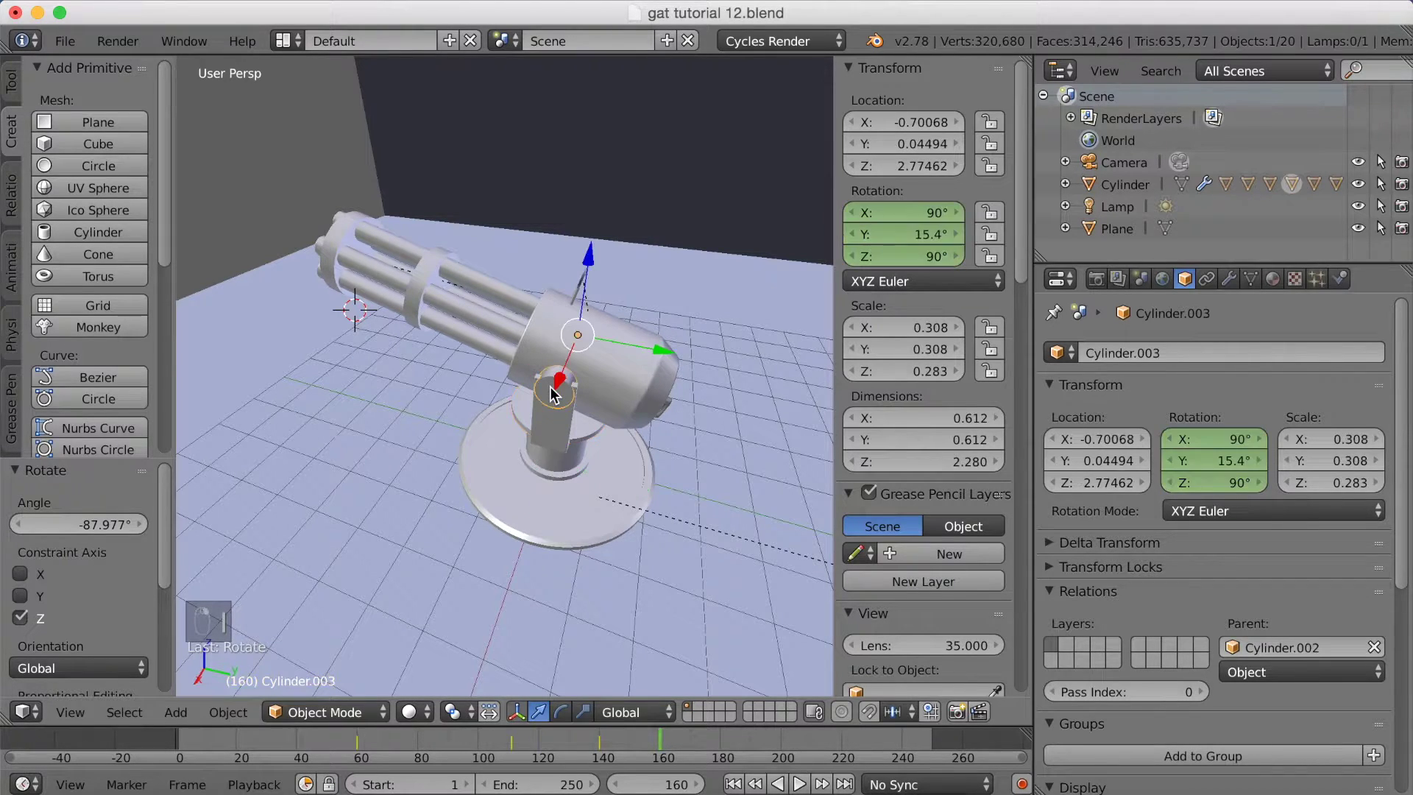
pyautogui.click(902, 233)
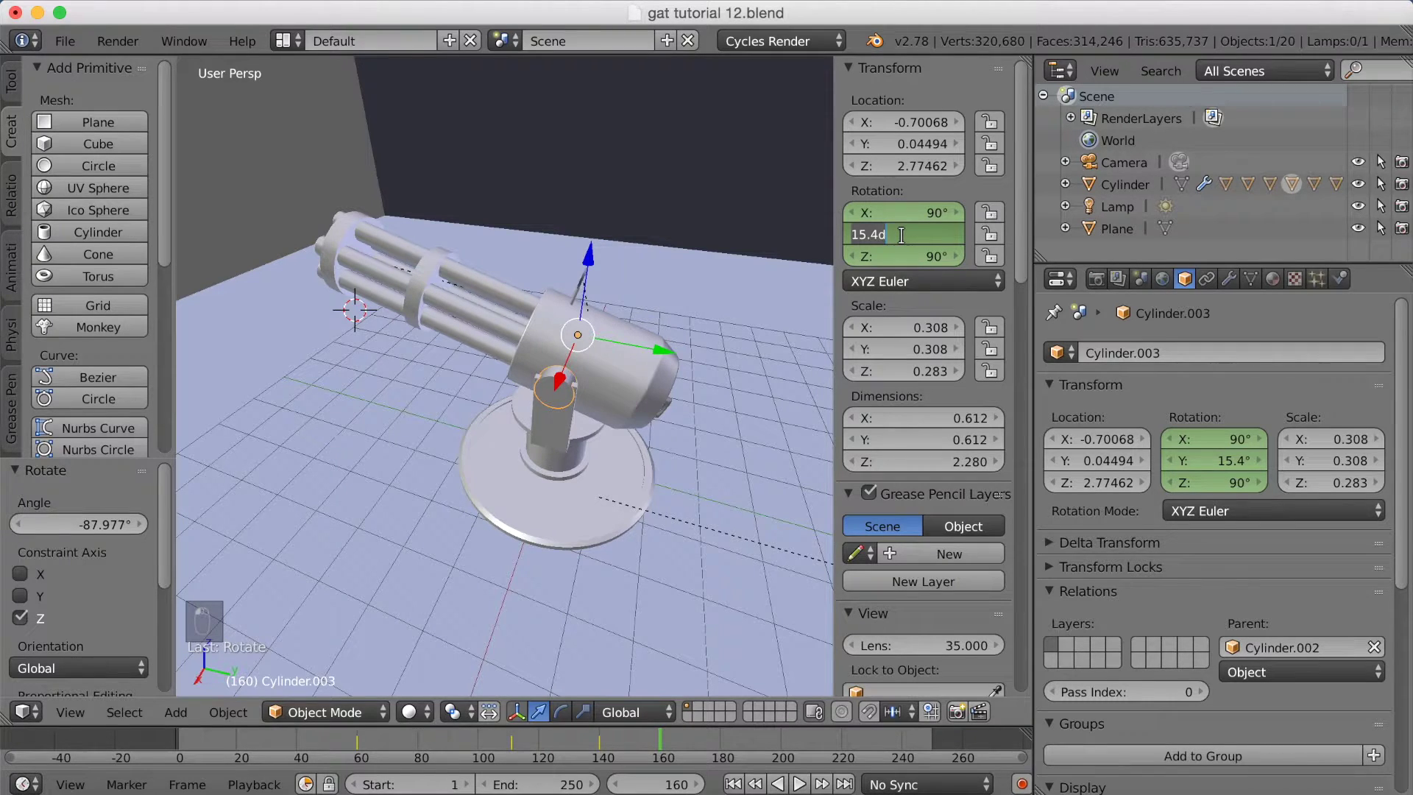
pyautogui.write('0')
pyautogui.press('Return')
pyautogui.press('i')
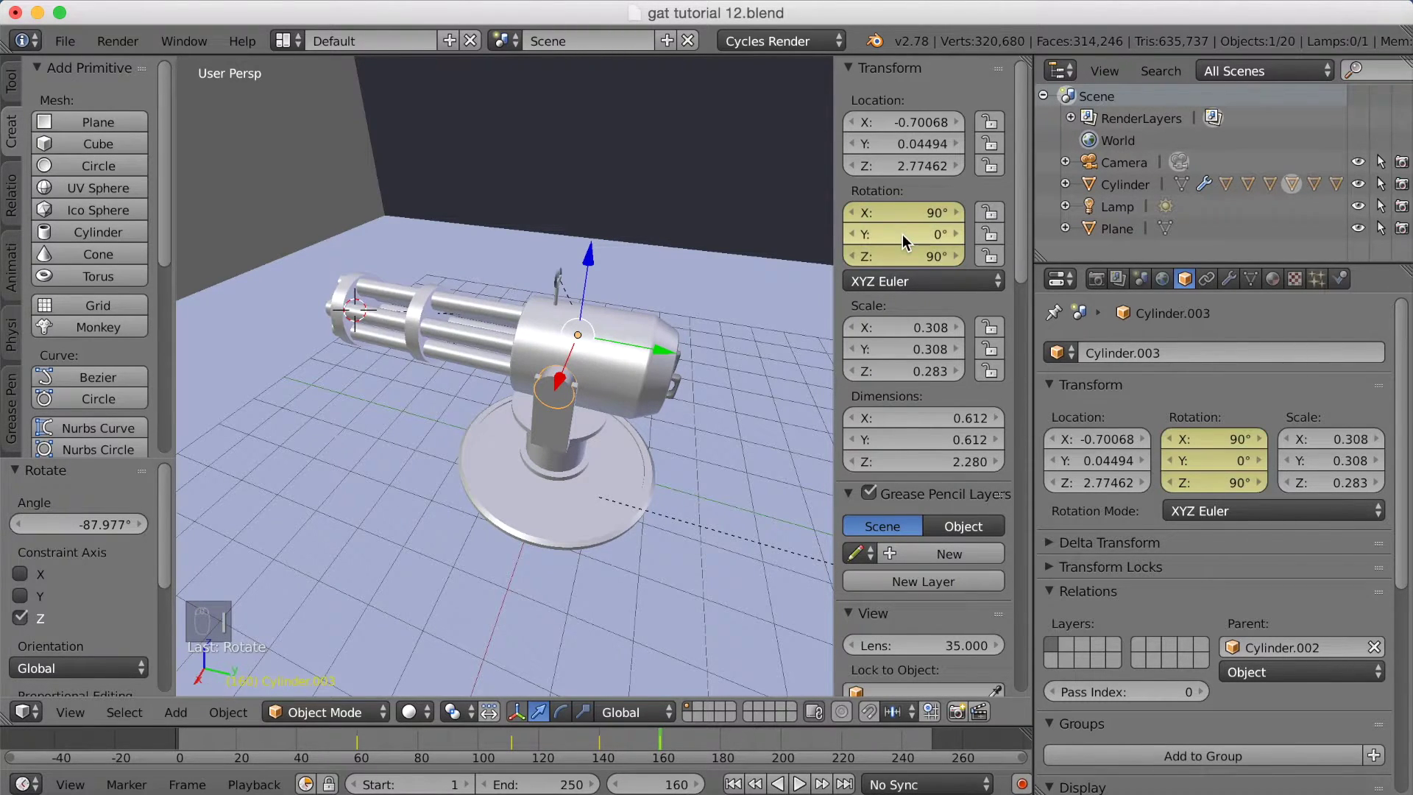
# Step: Scrub back to frame 52 and play the animation to review the gun's swivel and tilt from another angle
pyautogui.click(660, 732)
pyautogui.moveTo(660, 733); pyautogui.dragTo(340, 765)
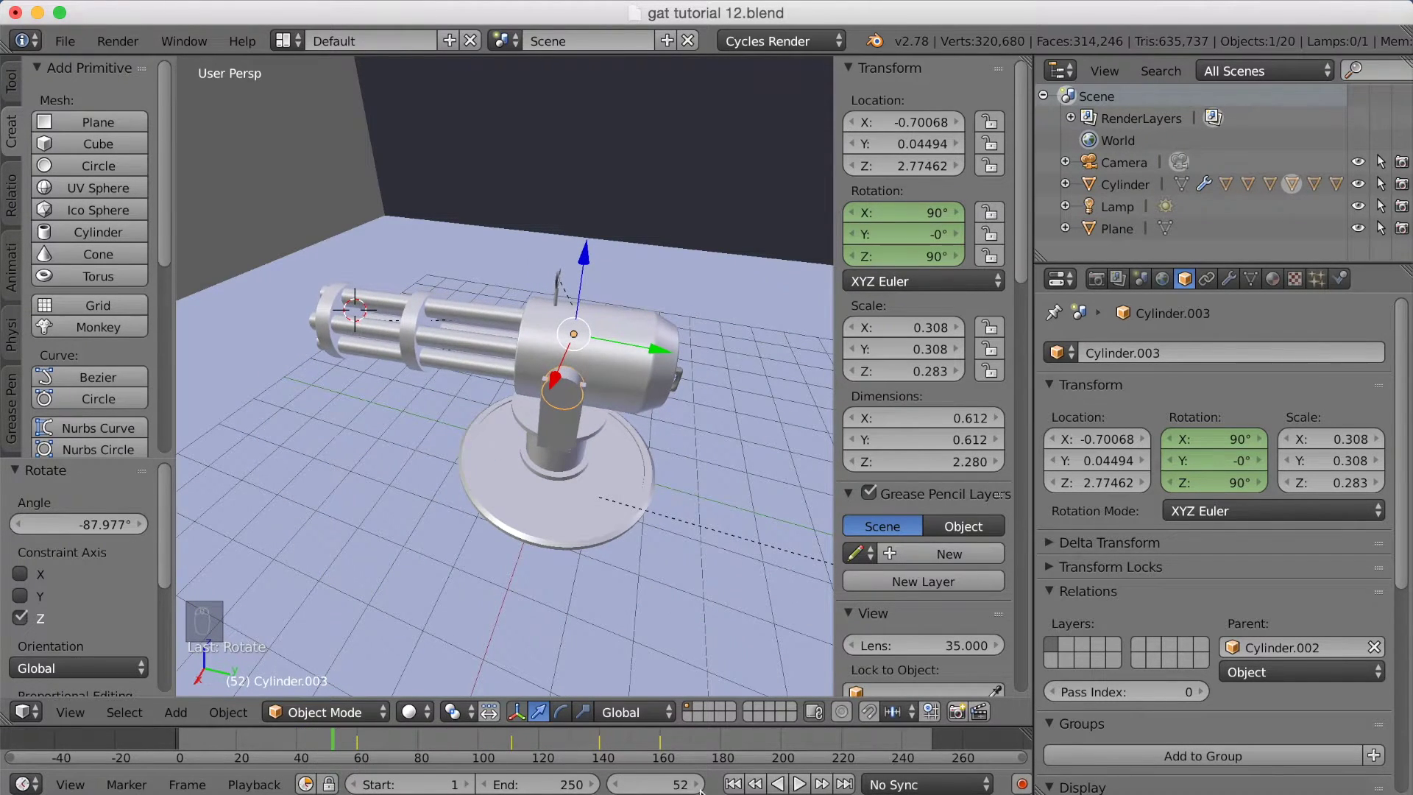
pyautogui.click(798, 784)
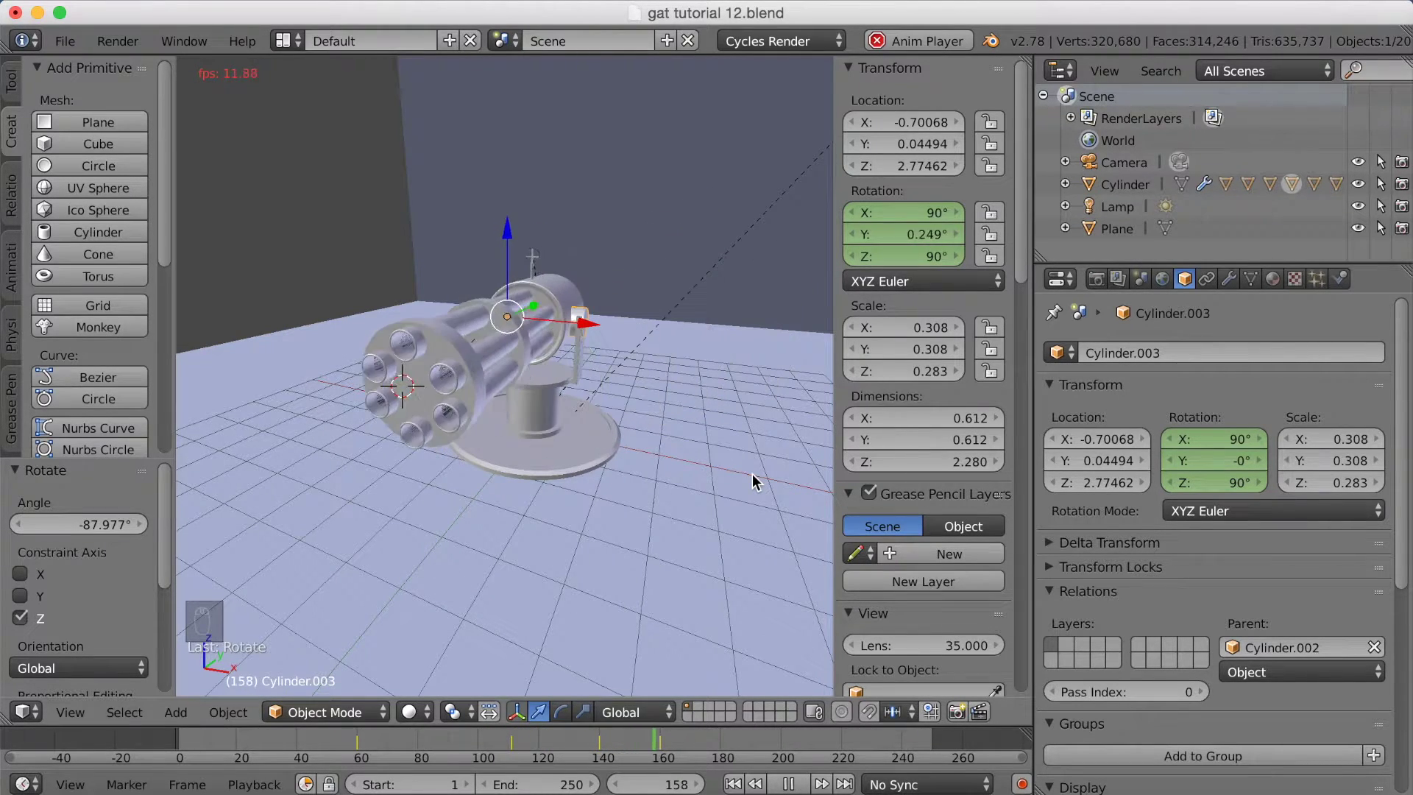
pyautogui.moveTo(731, 536); pyautogui.dragTo(704, 541, button='middle')
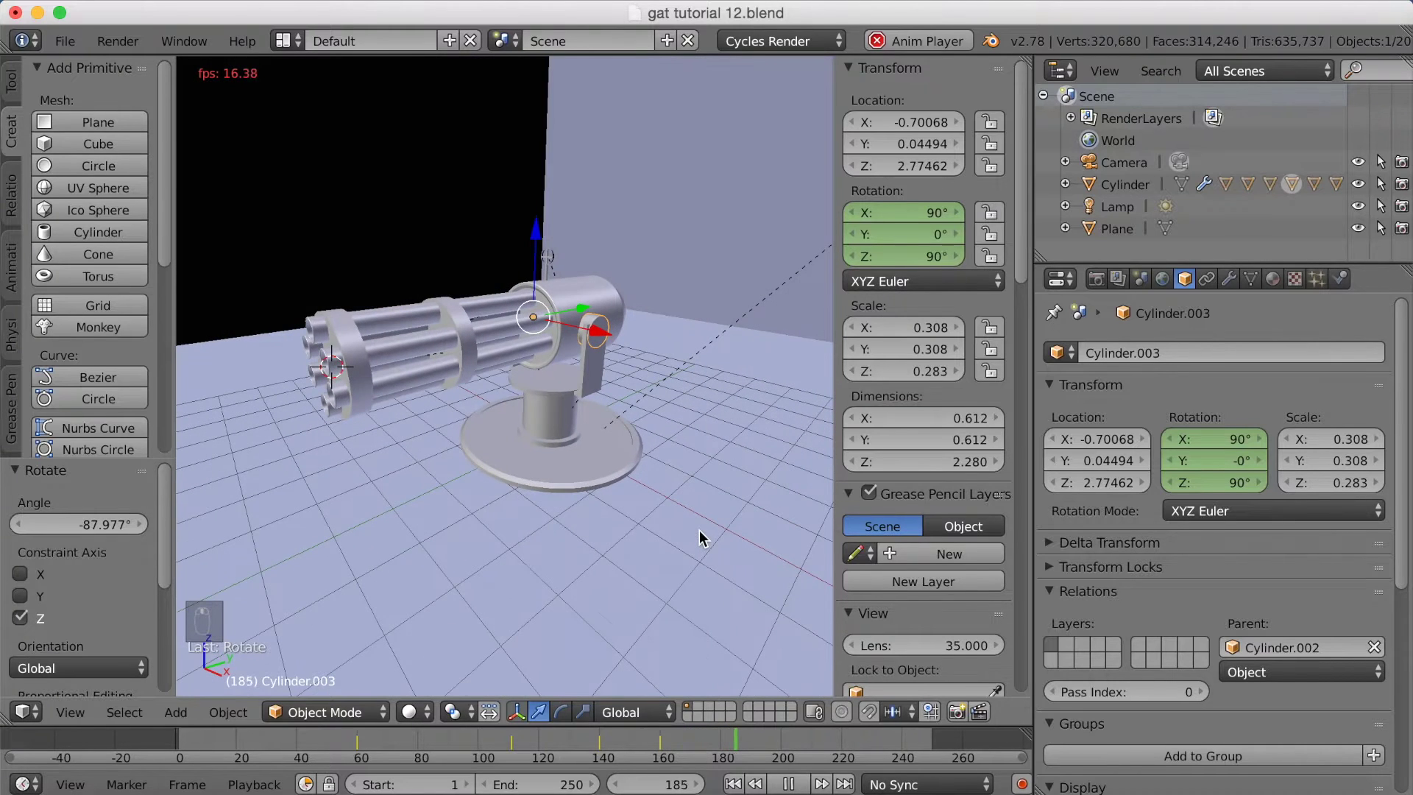
# Step: Stop the playback and scrub back to frame 166
pyautogui.click(788, 784)
pyautogui.moveTo(689, 745)
pyautogui.mouseDown()
pyautogui.moveTo(601, 758)
pyautogui.moveTo(353, 742)
pyautogui.moveTo(620, 735)
pyautogui.moveTo(676, 765)
pyautogui.mouseUp()
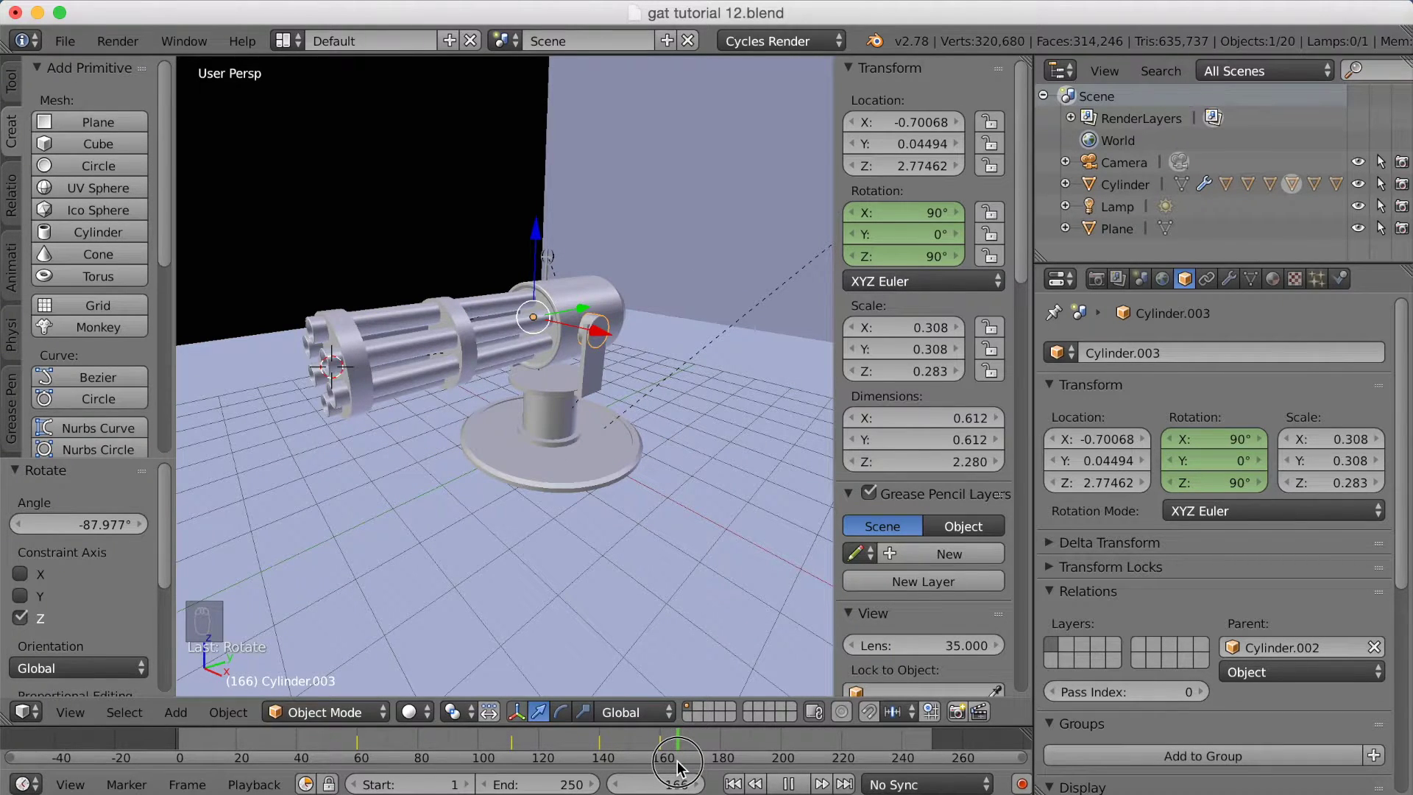
pyautogui.moveTo(676, 769); pyautogui.dragTo(677, 769)
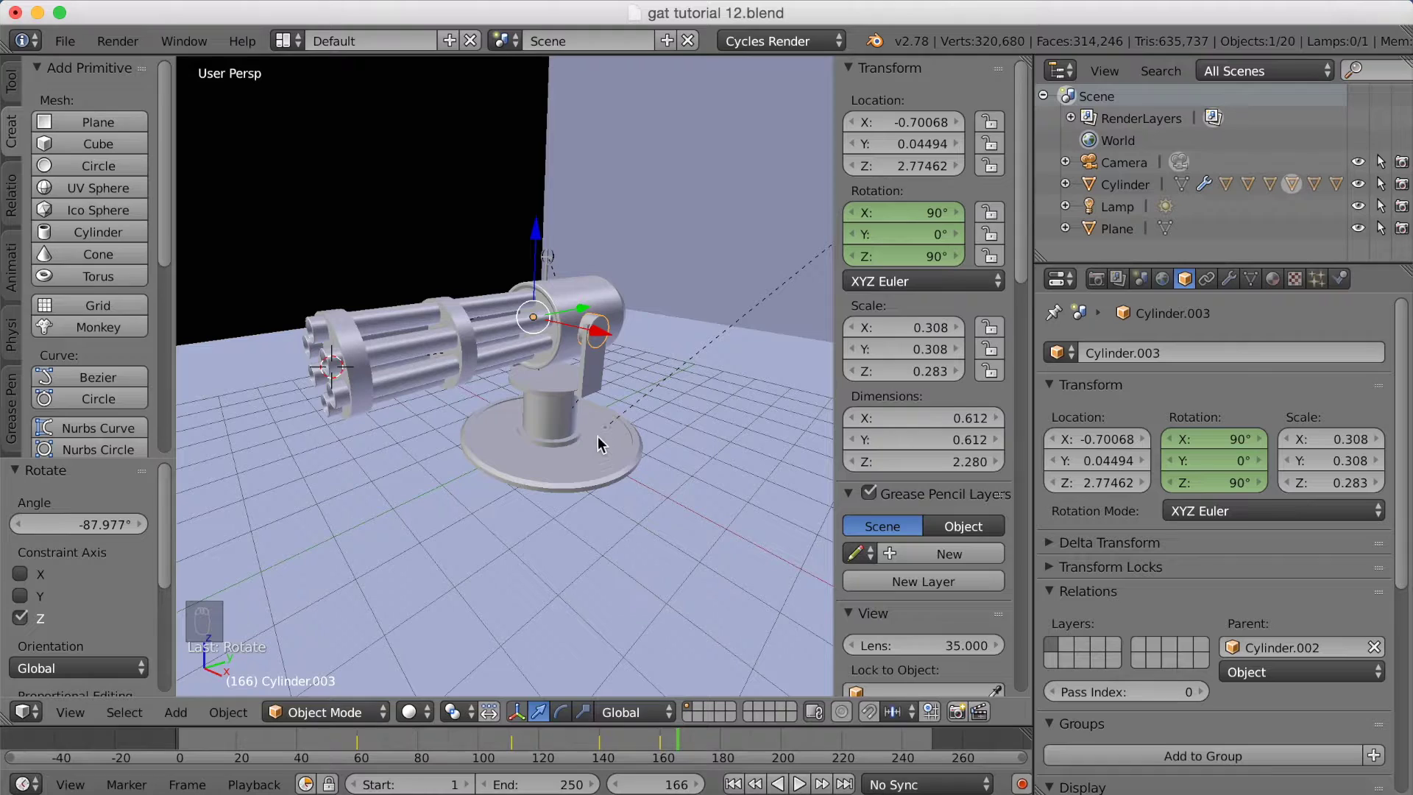
# Step: Select the disc at the front of the barrels and keyframe its rotation at frame 81
pyautogui.rightClick(332, 353)
pyautogui.rightClick(351, 343)
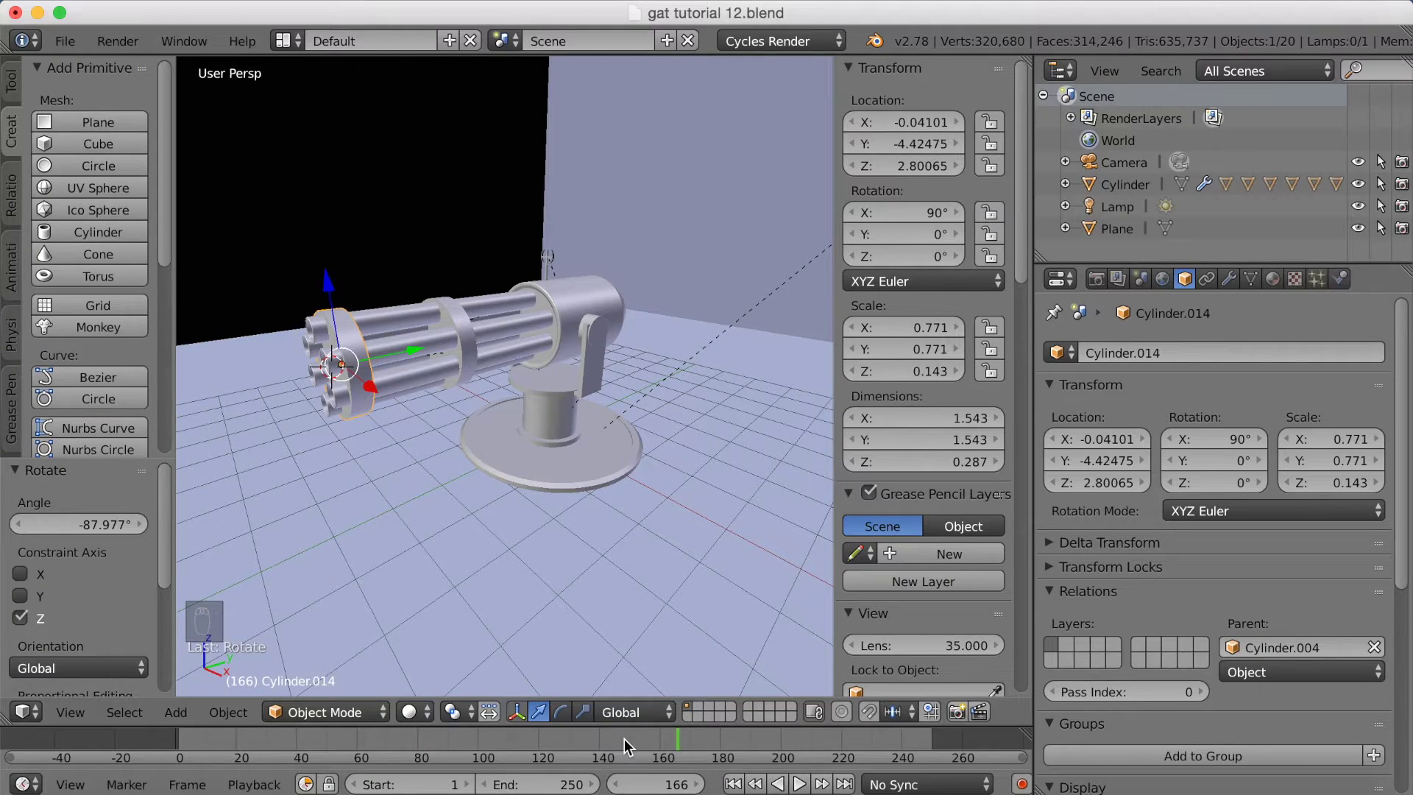
pyautogui.hotkey('alt', 'a')
pyautogui.click(544, 748)
pyautogui.moveTo(545, 747); pyautogui.dragTo(434, 743)
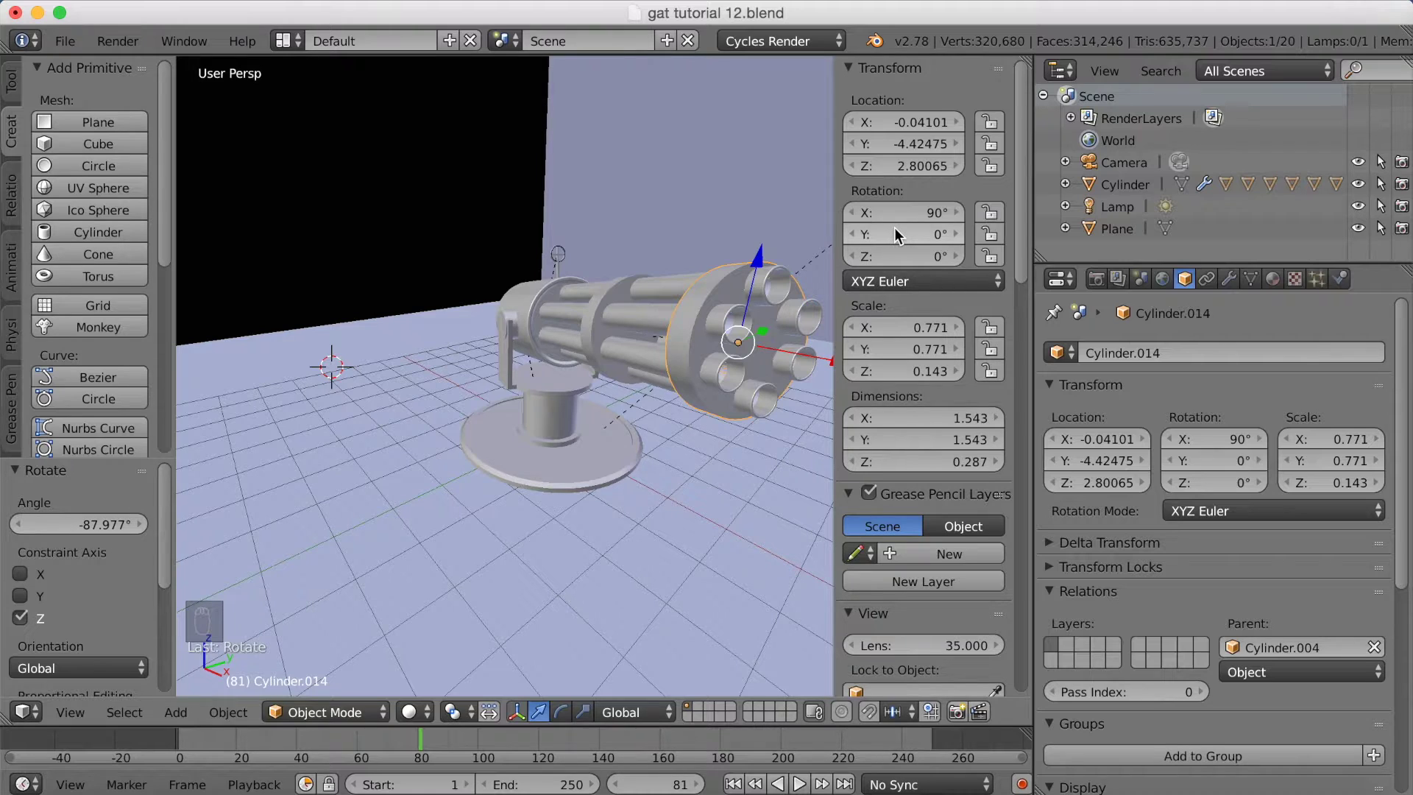
pyautogui.press('i')
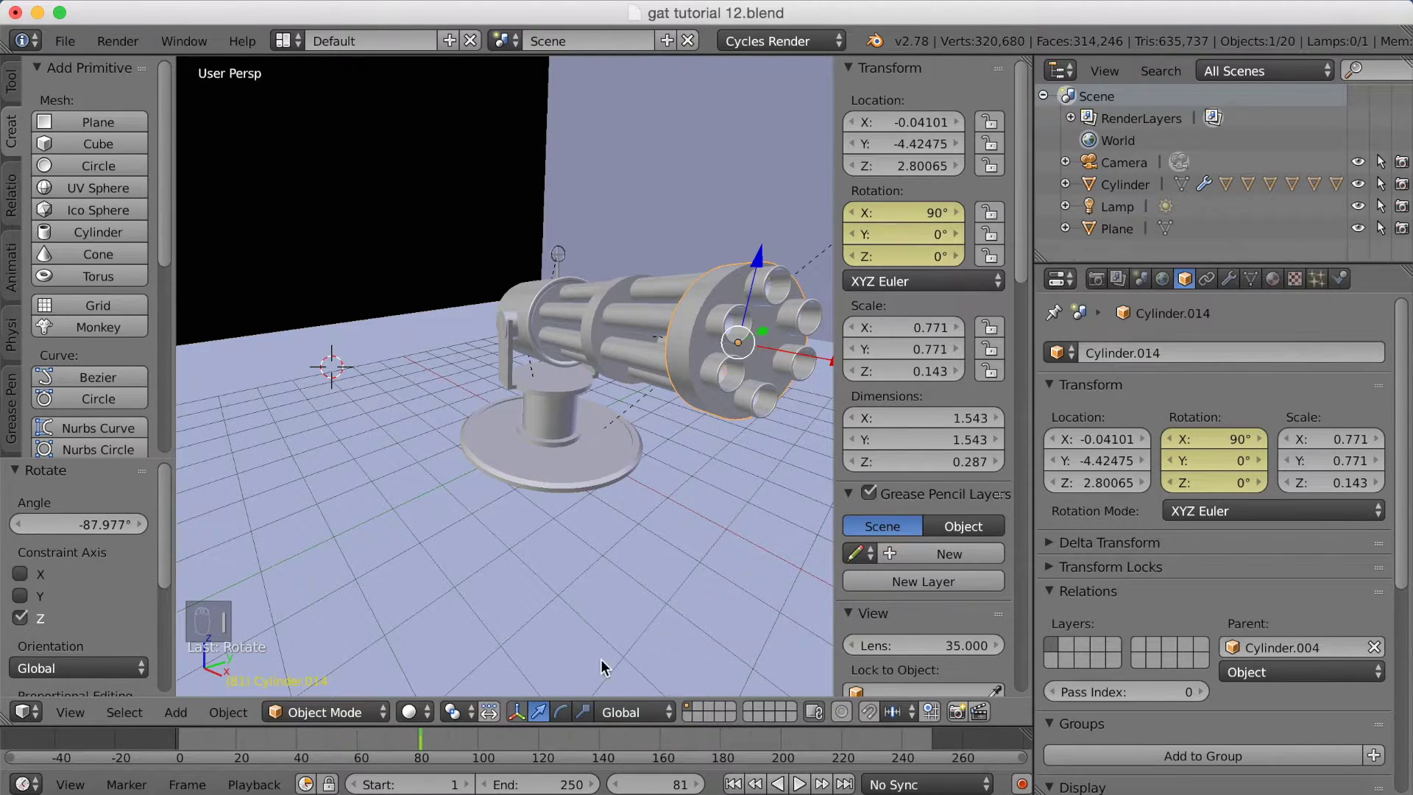
# Step: At frame 143, set the front barrel disc's Y rotation to 1500° and keyframe its rotation
pyautogui.hotkey('alt', 'a')
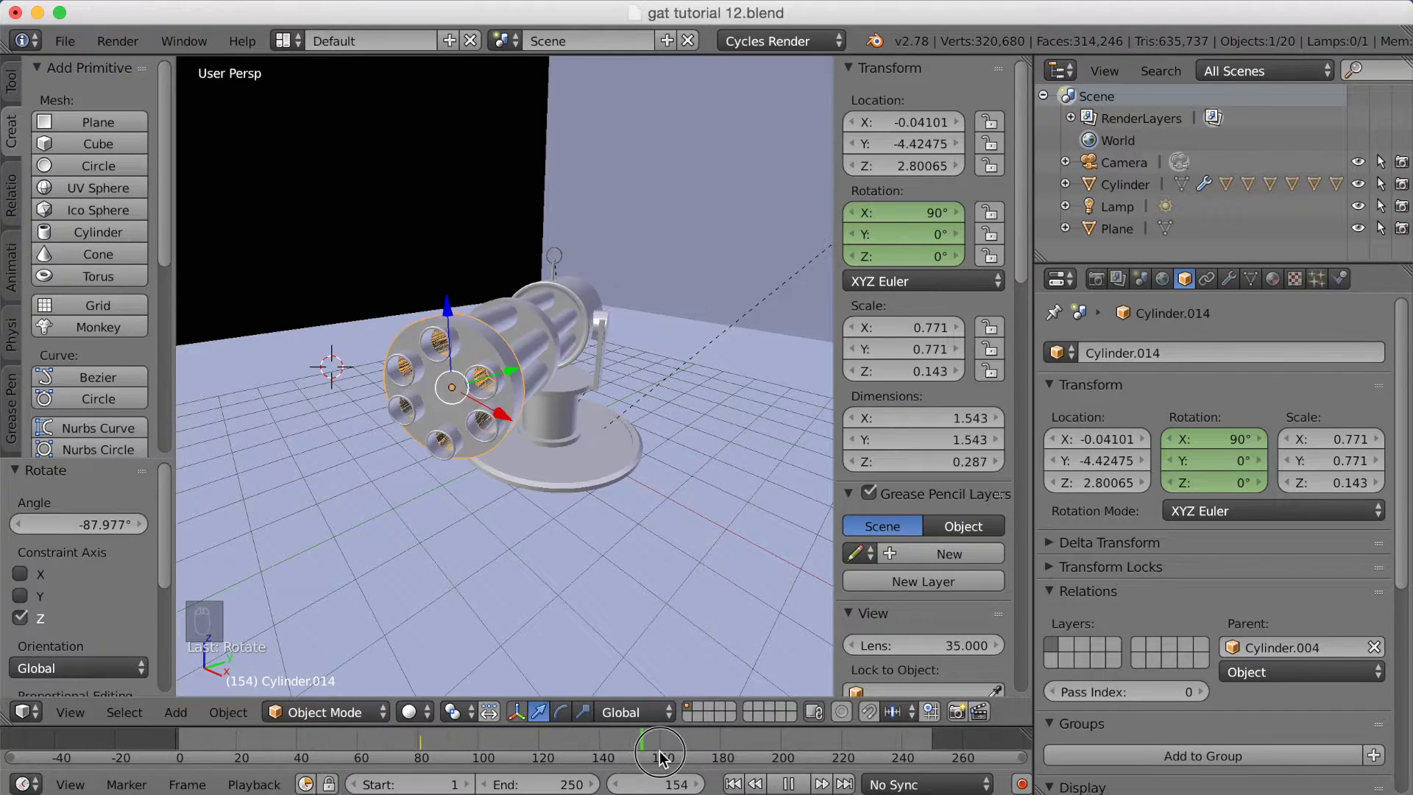
pyautogui.moveTo(629, 743)
pyautogui.mouseDown()
pyautogui.moveTo(507, 745)
pyautogui.moveTo(657, 749)
pyautogui.moveTo(589, 748)
pyautogui.moveTo(606, 749)
pyautogui.mouseUp()
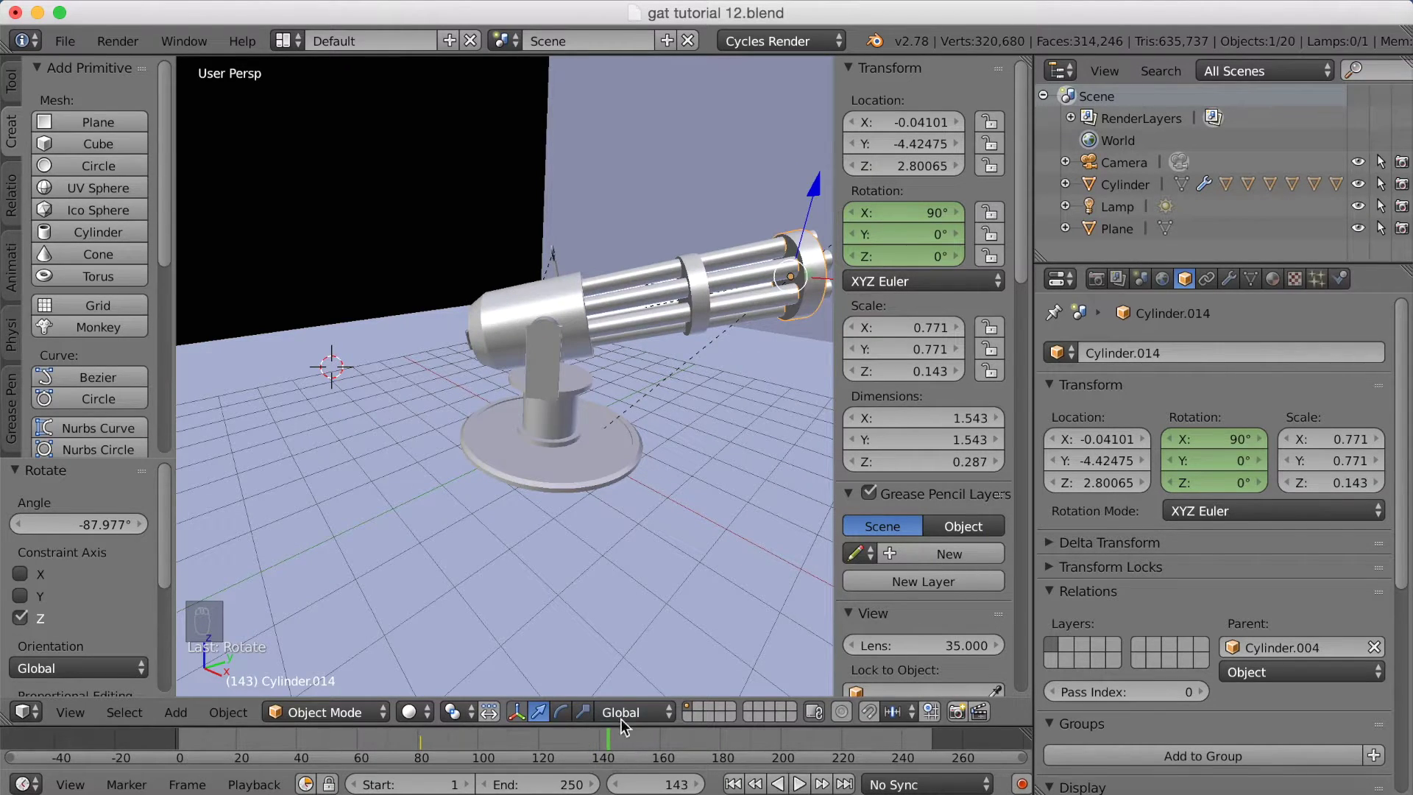
pyautogui.moveTo(904, 236); pyautogui.dragTo(881, 233)
pyautogui.click(881, 233)
pyautogui.press('BackSpace')
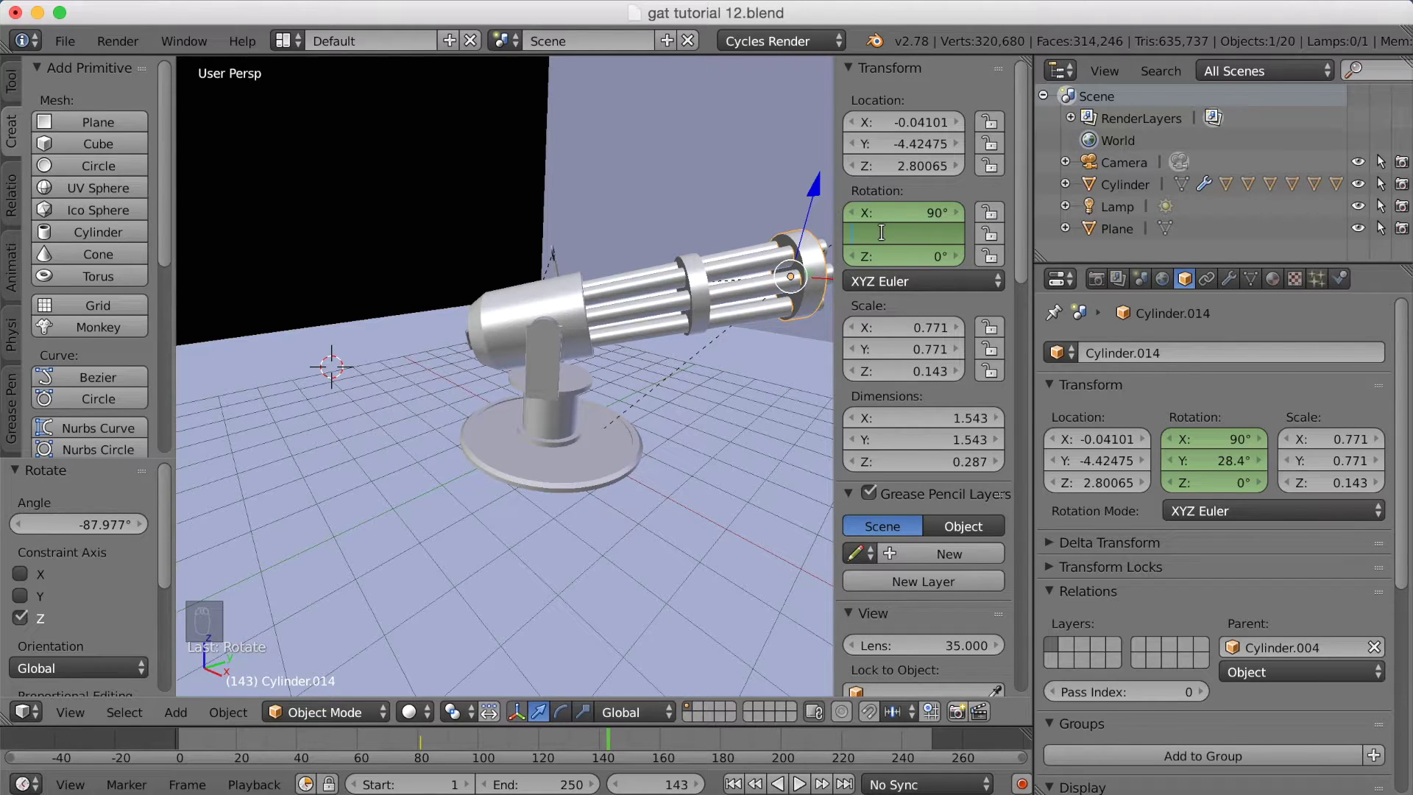
pyautogui.write('1500')
pyautogui.press('Return')
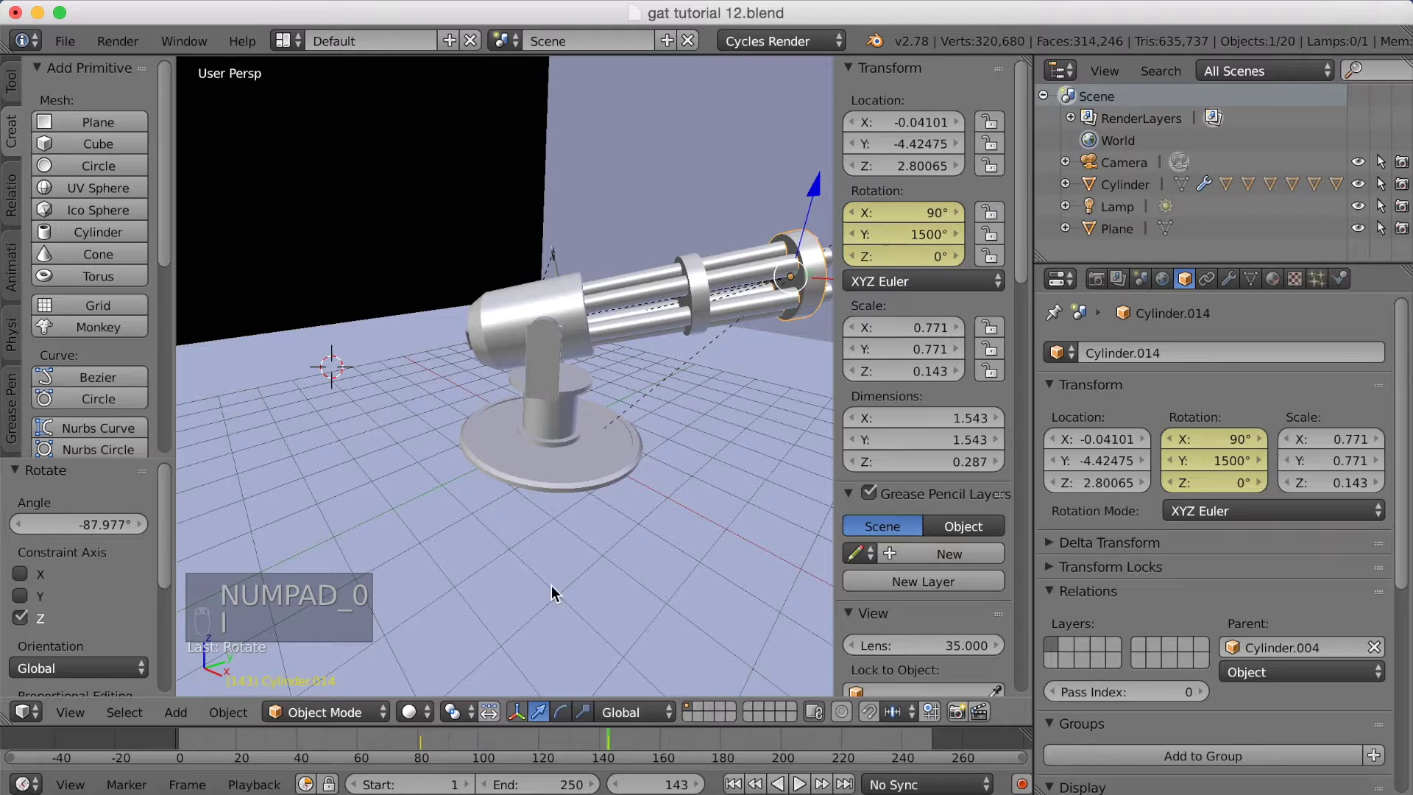
# Step: Play the animation from frame 43 to review the barrels' spin from a more frontal angle
pyautogui.click(303, 739)
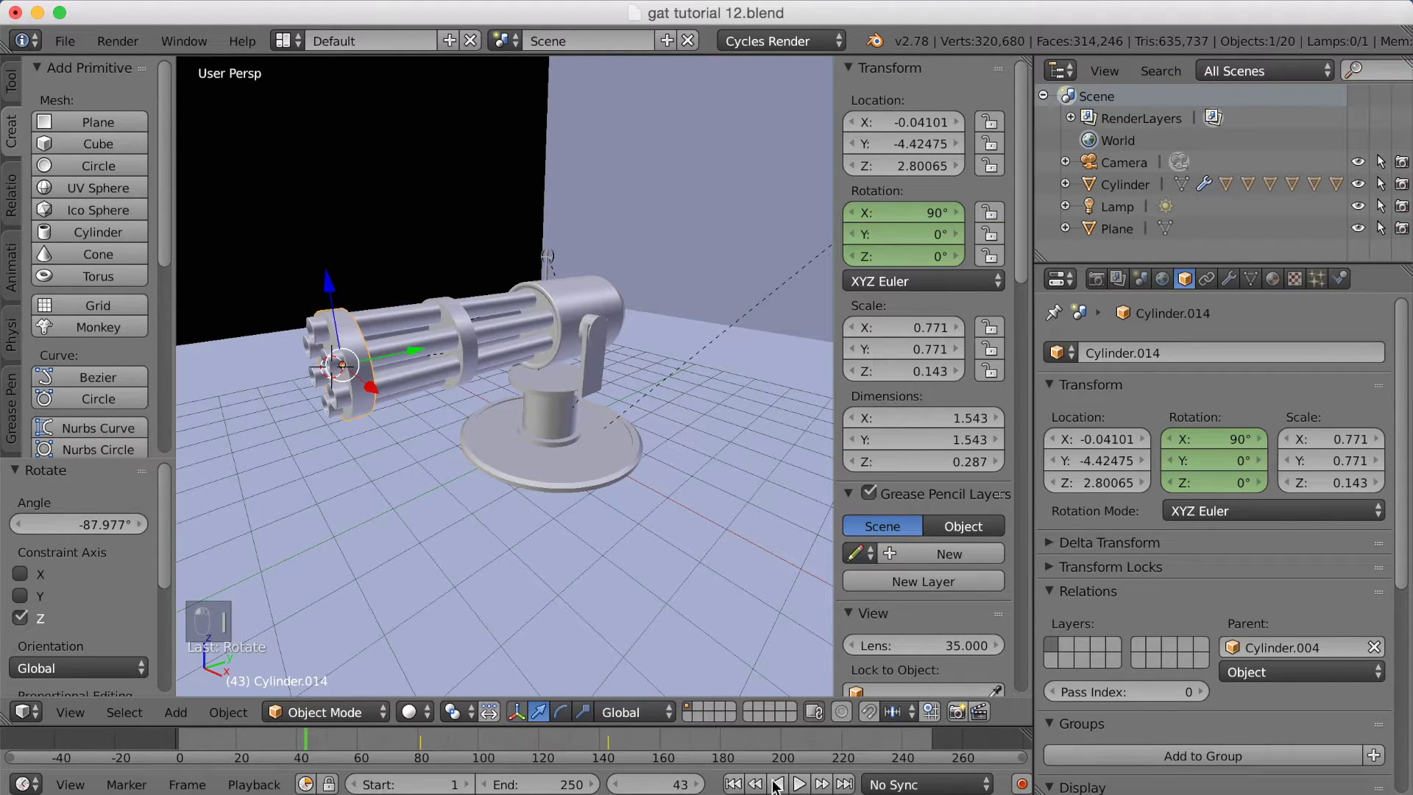
pyautogui.click(799, 784)
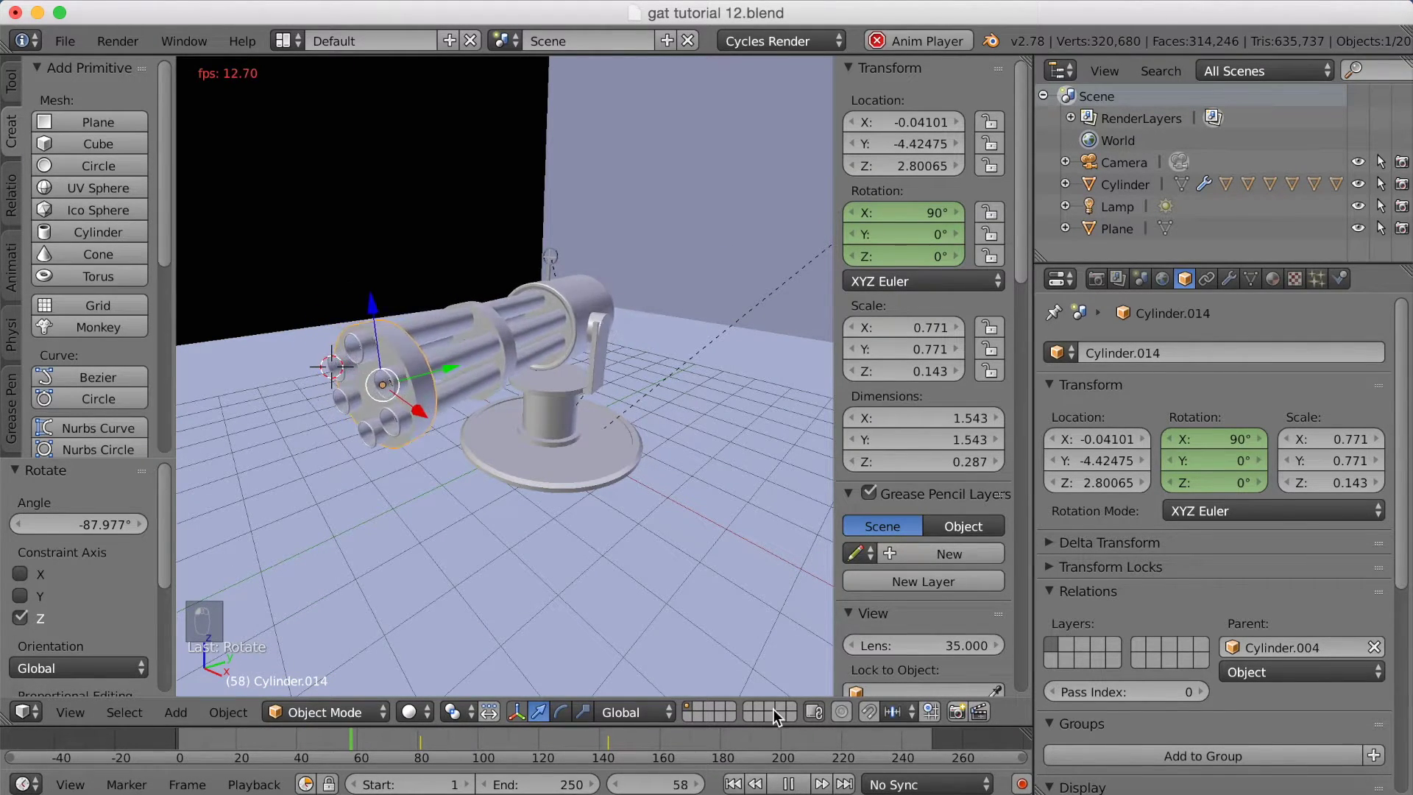
pyautogui.moveTo(646, 540); pyautogui.dragTo(693, 536, button='middle')
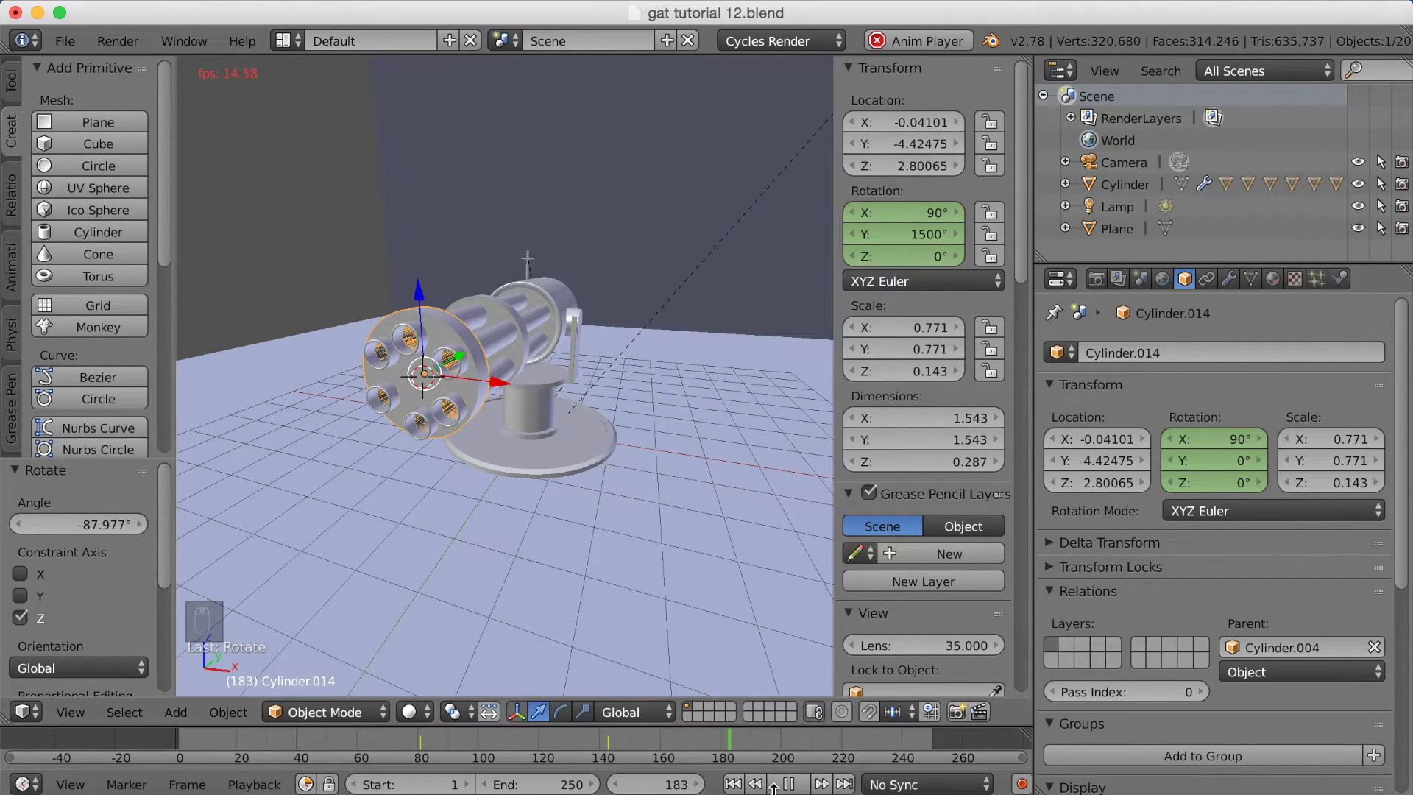
pyautogui.hotkey('alt', 'a')
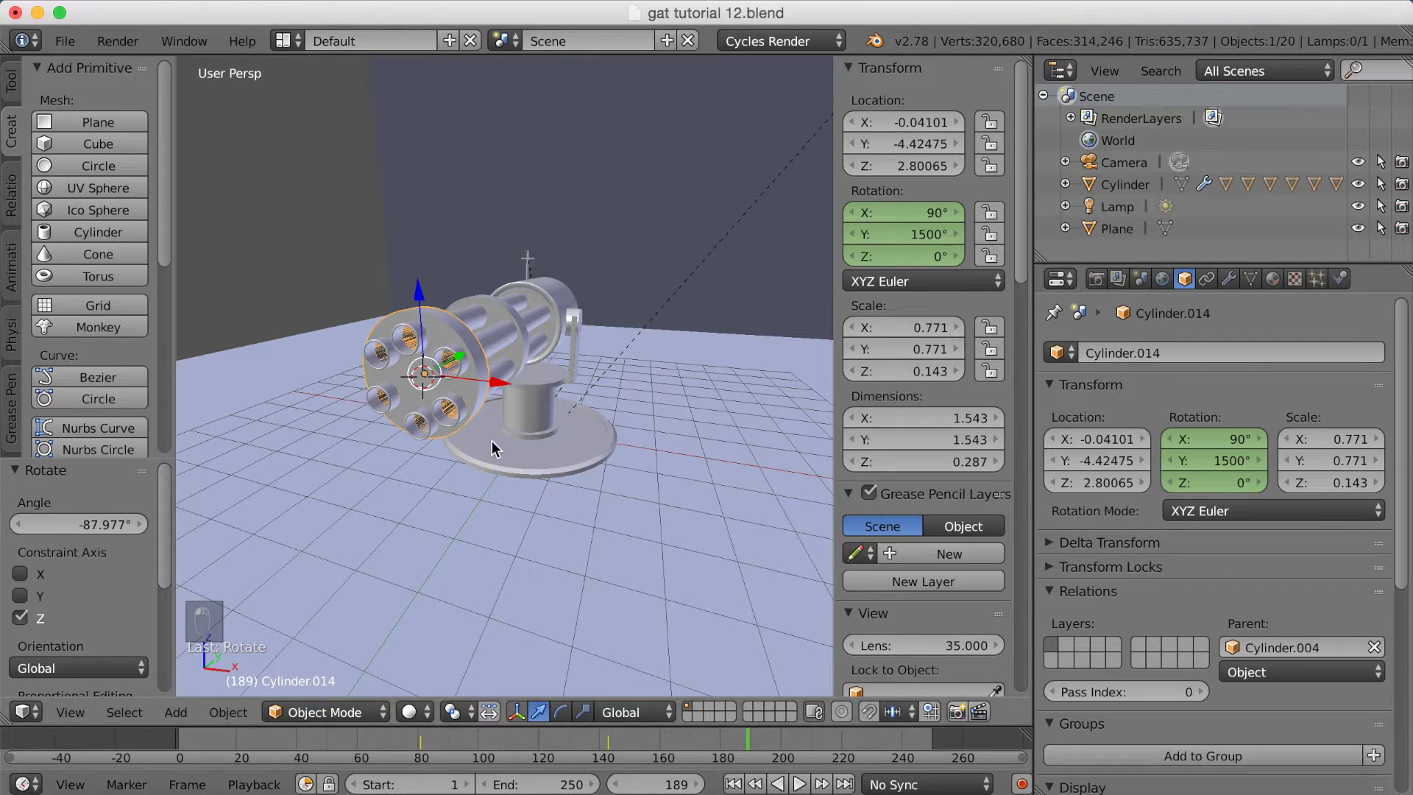
# Step: In the camera view, scale the room plane by about 1.56 in X and Y, leaving Z locked
pyautogui.press('KP_0')
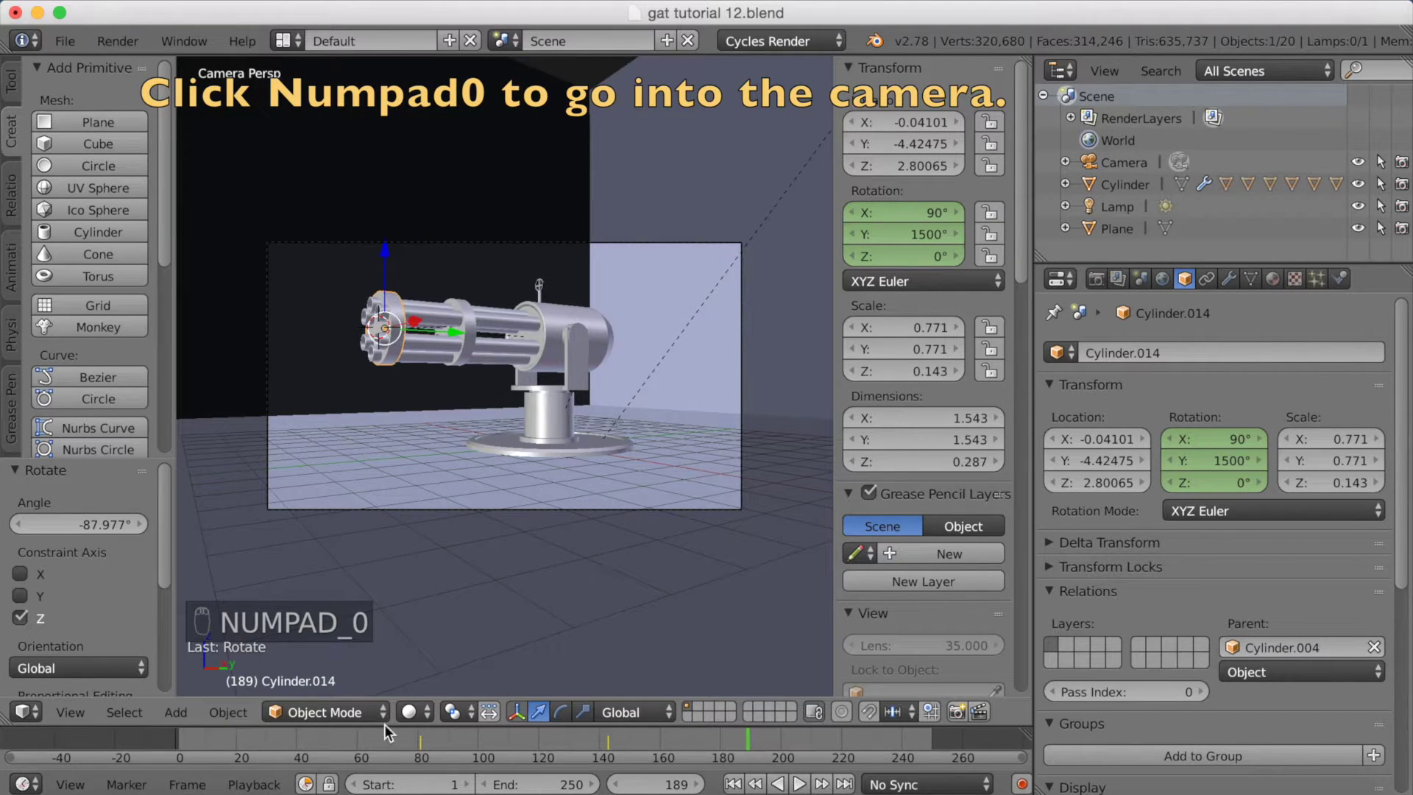
pyautogui.moveTo(368, 752); pyautogui.dragTo(708, 745)
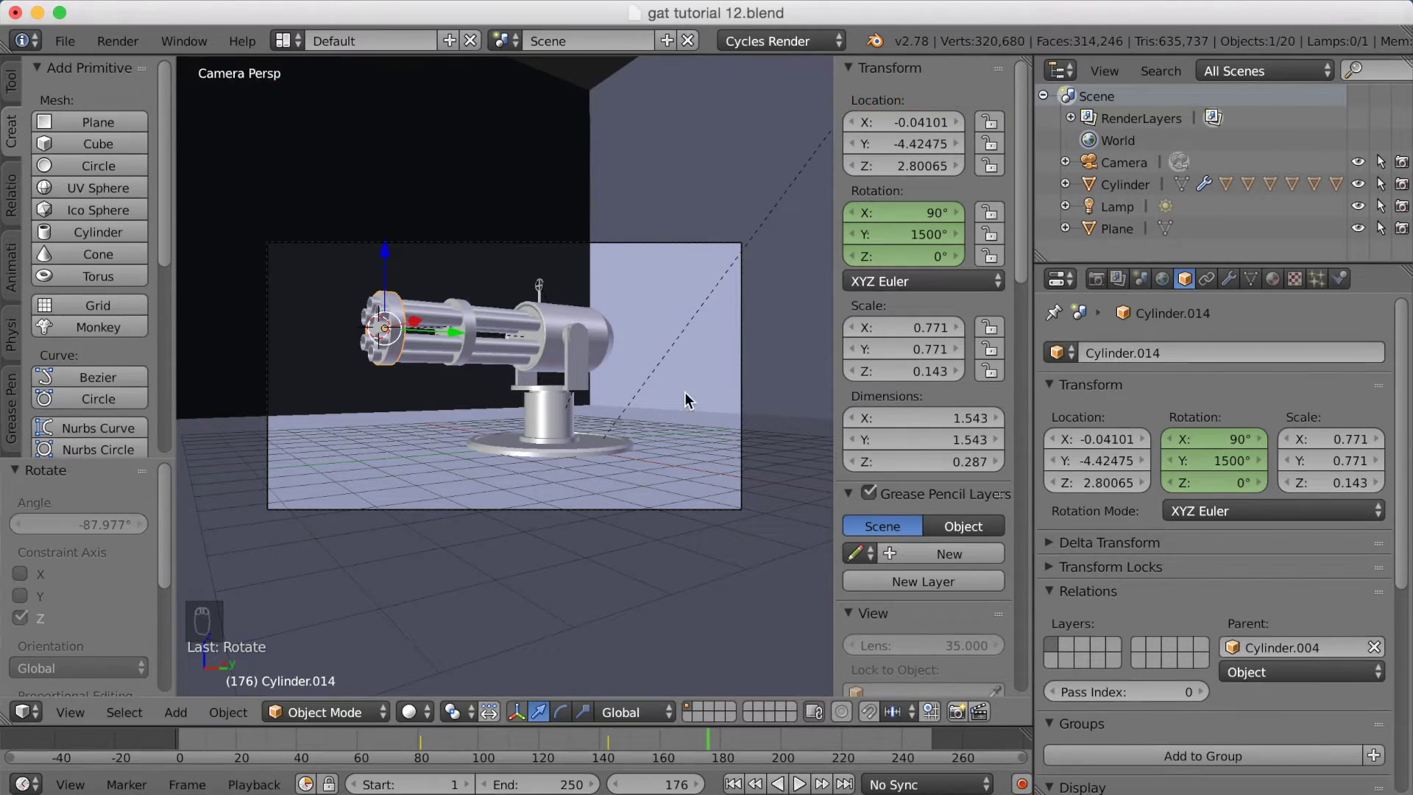
pyautogui.rightClick(678, 237)
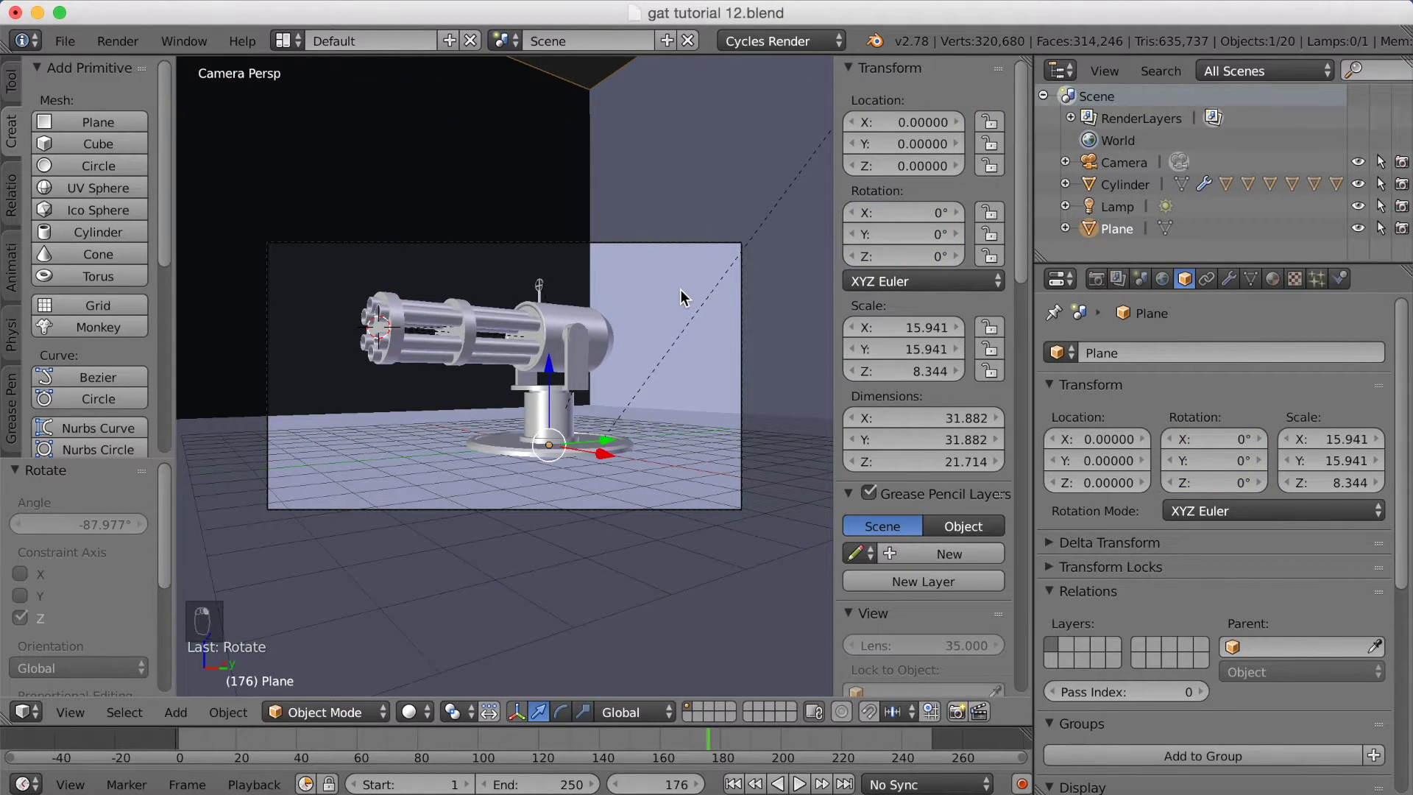
pyautogui.press('s')
pyautogui.hotkey('shift', 'z')
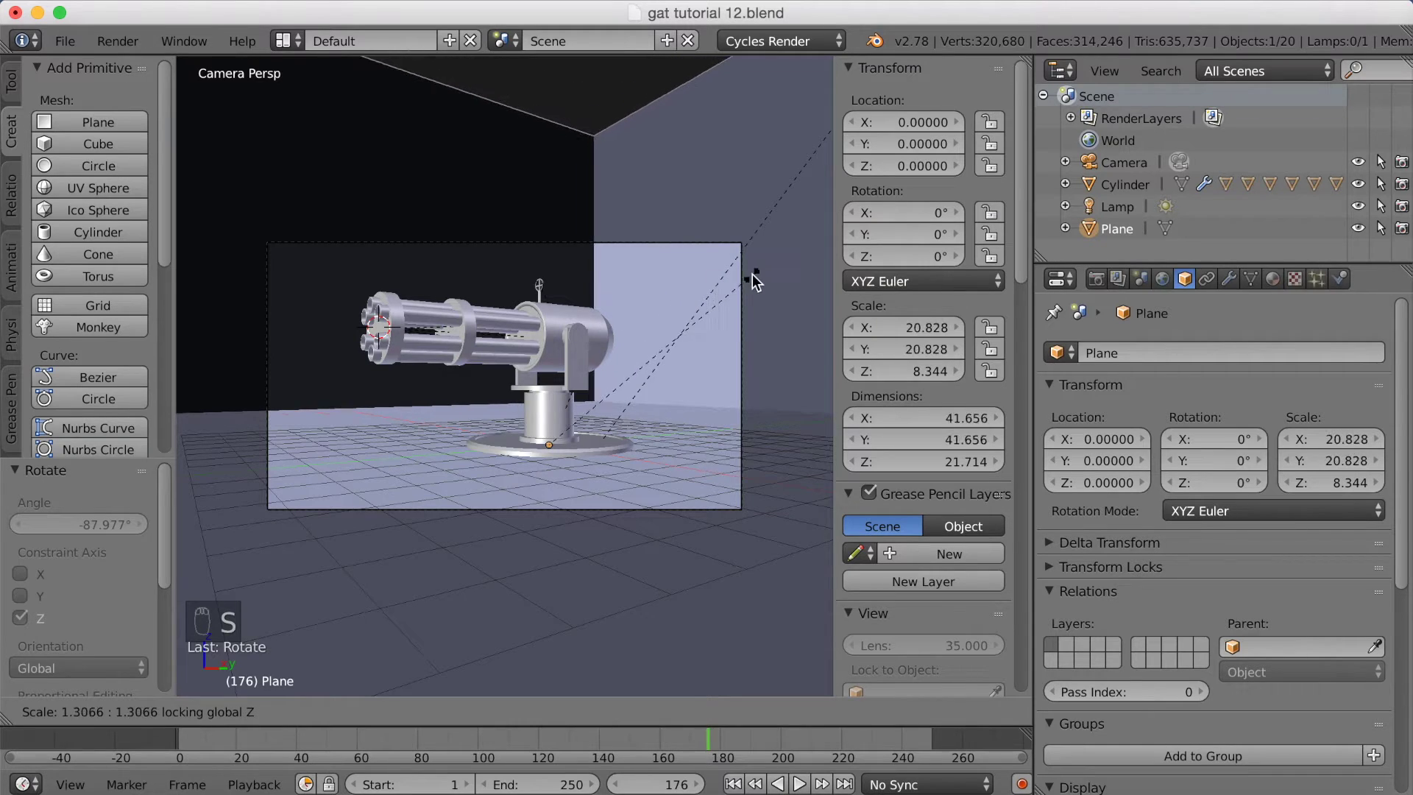
pyautogui.click(810, 267)
# Step: Go to frame 1, select the camera, and keyframe its location and rotation
pyautogui.moveTo(699, 731); pyautogui.dragTo(276, 747)
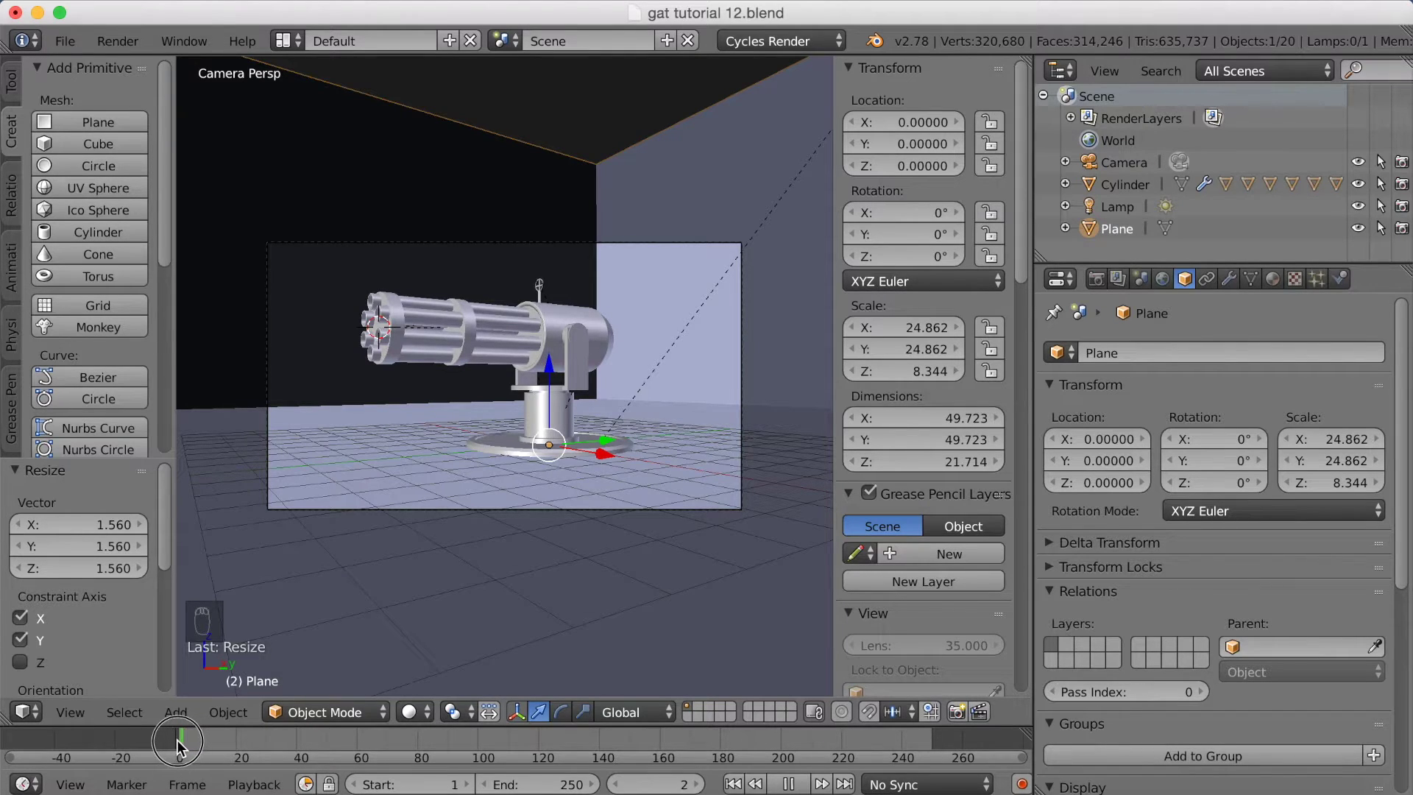
pyautogui.moveTo(177, 739); pyautogui.dragTo(176, 739)
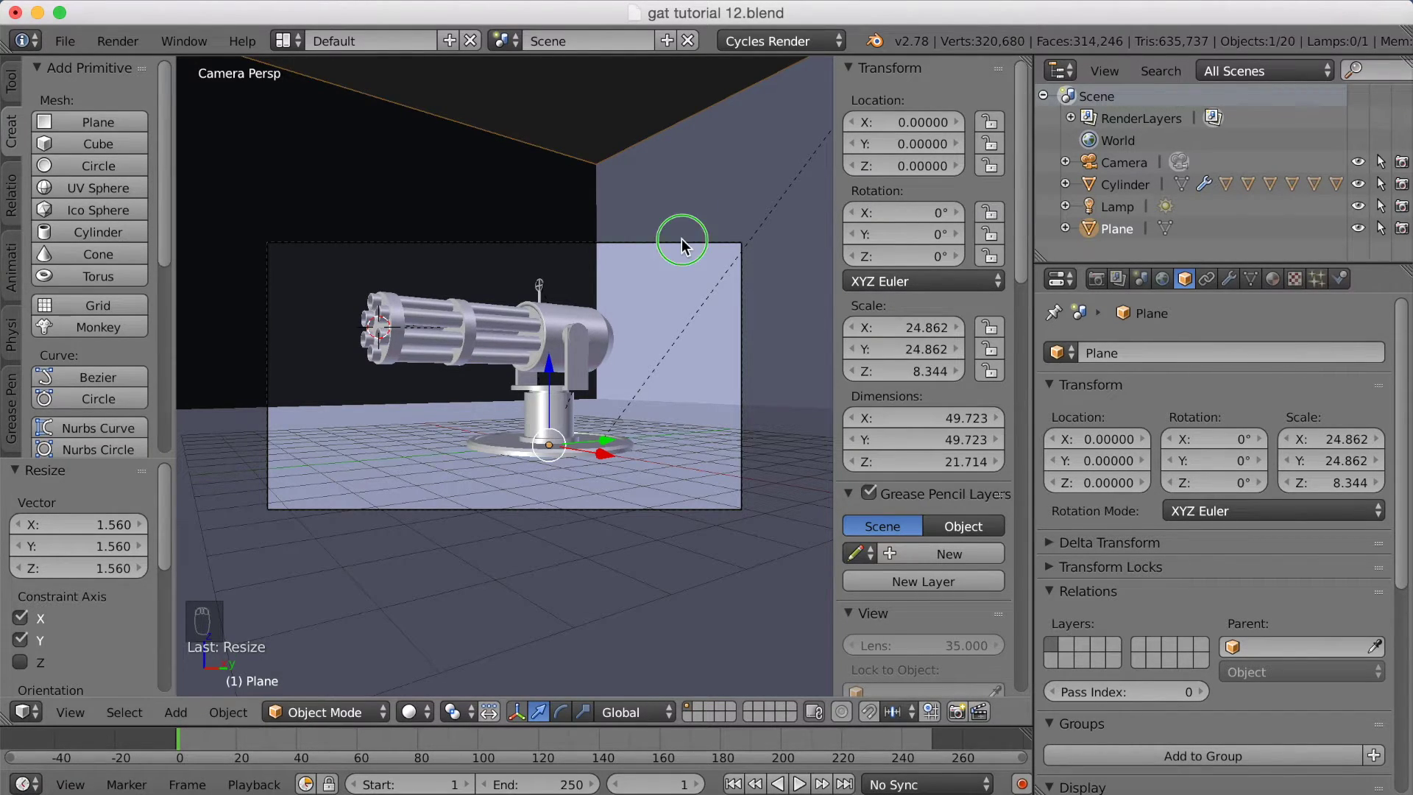
pyautogui.rightClick(681, 240)
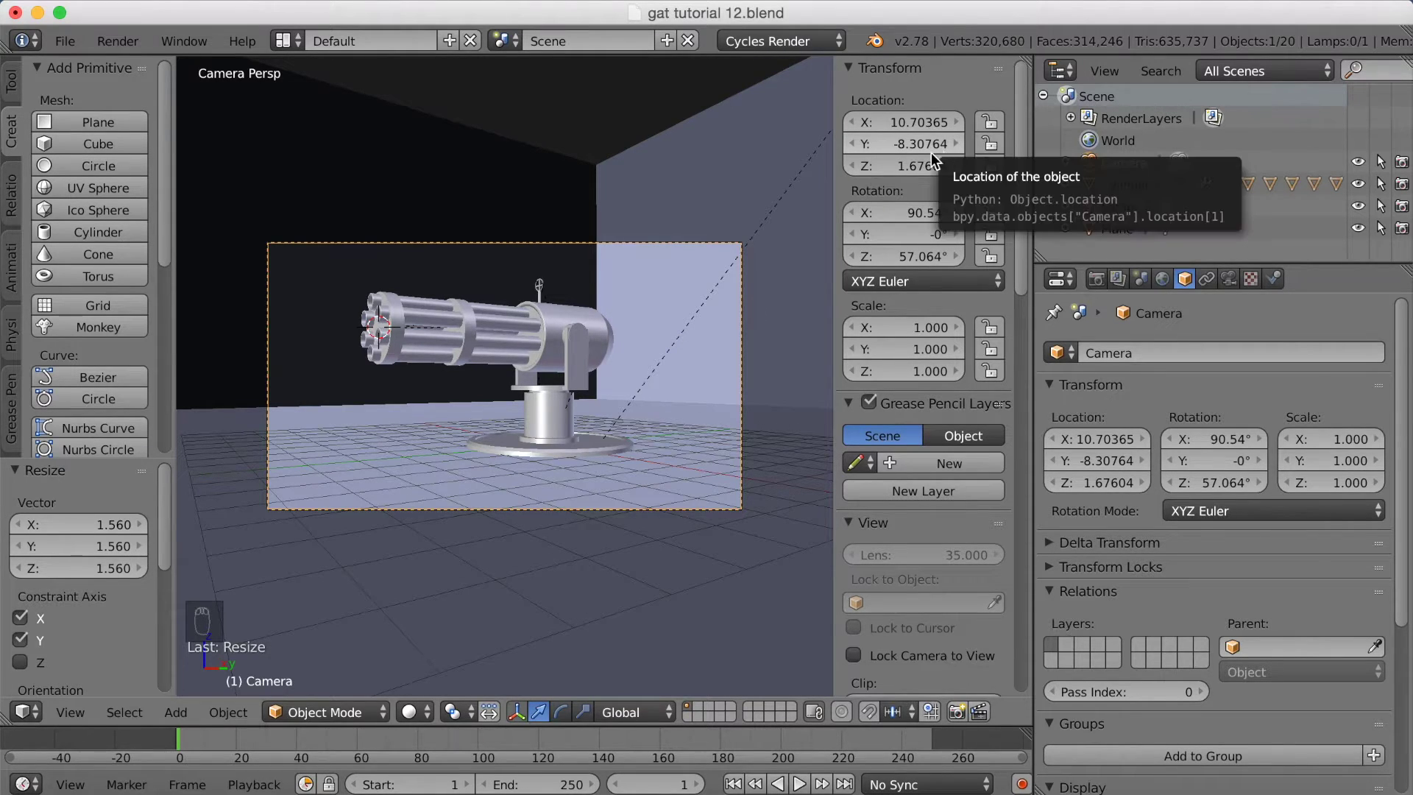
pyautogui.press('i')
pyautogui.press('i')
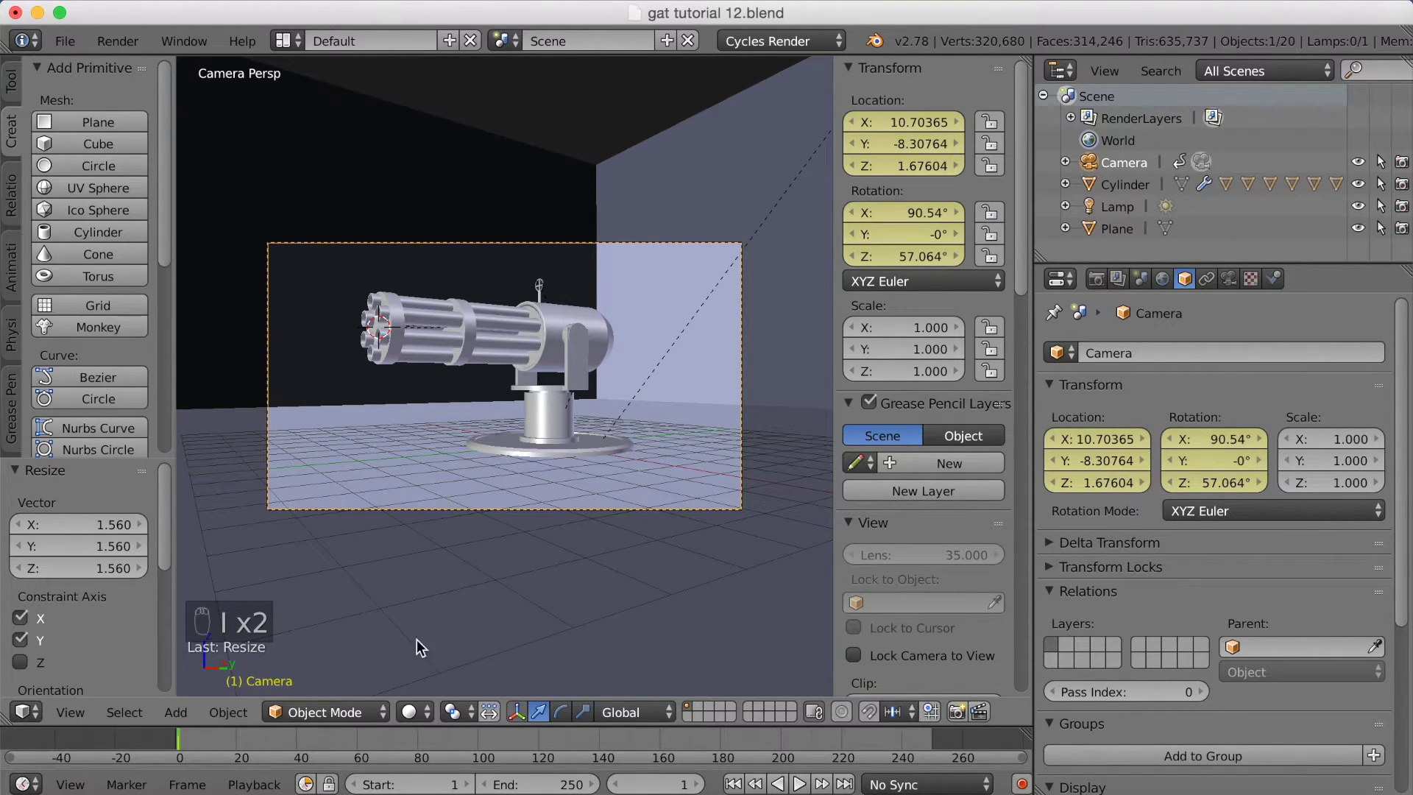
# Step: At frame 44, fly the camera back to about X 16.38, Y -8.83, Z 1.67 and keyframe its location and rotation
pyautogui.moveTo(254, 737); pyautogui.dragTo(306, 758)
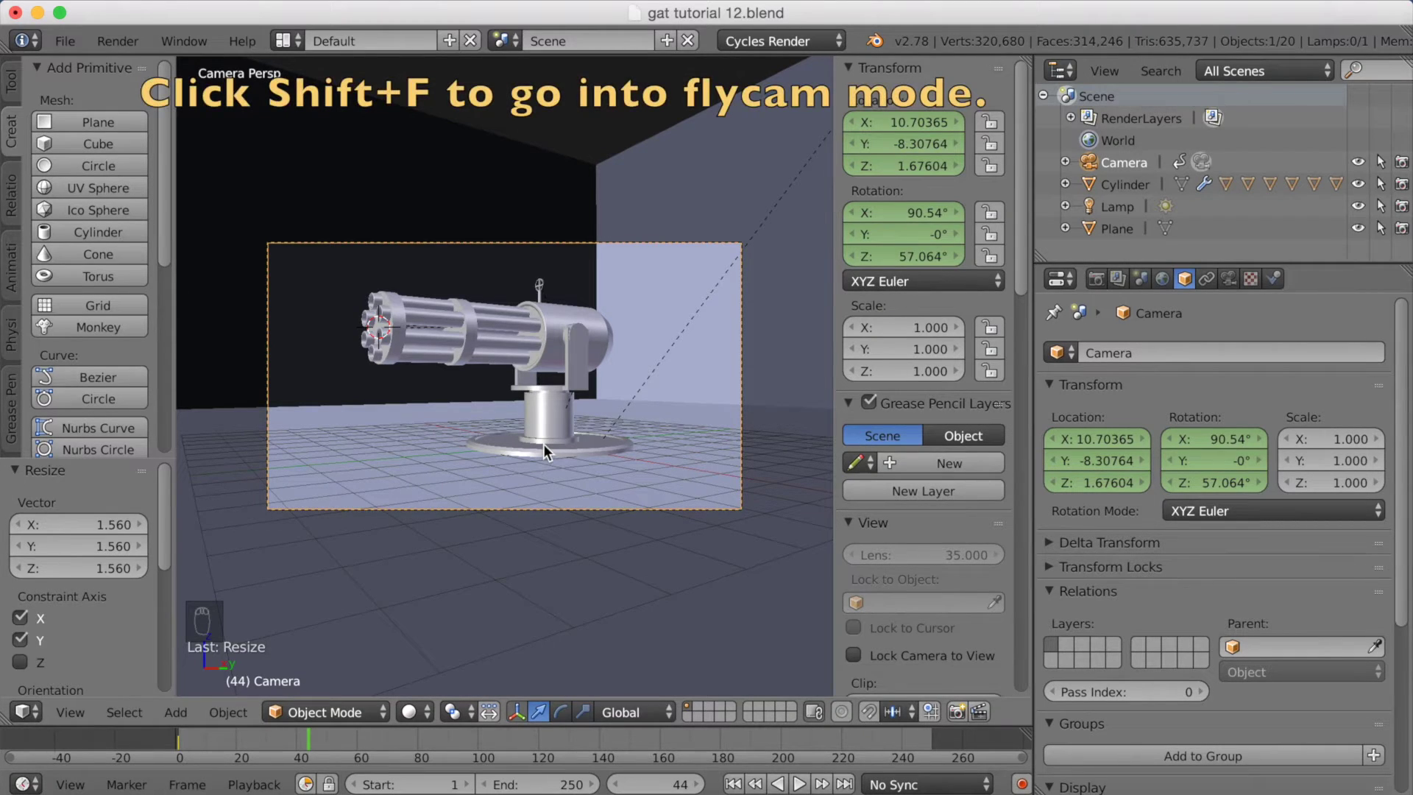
pyautogui.hotkey('shift', 'f')
pyautogui.press('s')
pyautogui.press('d')
pyautogui.press('s')
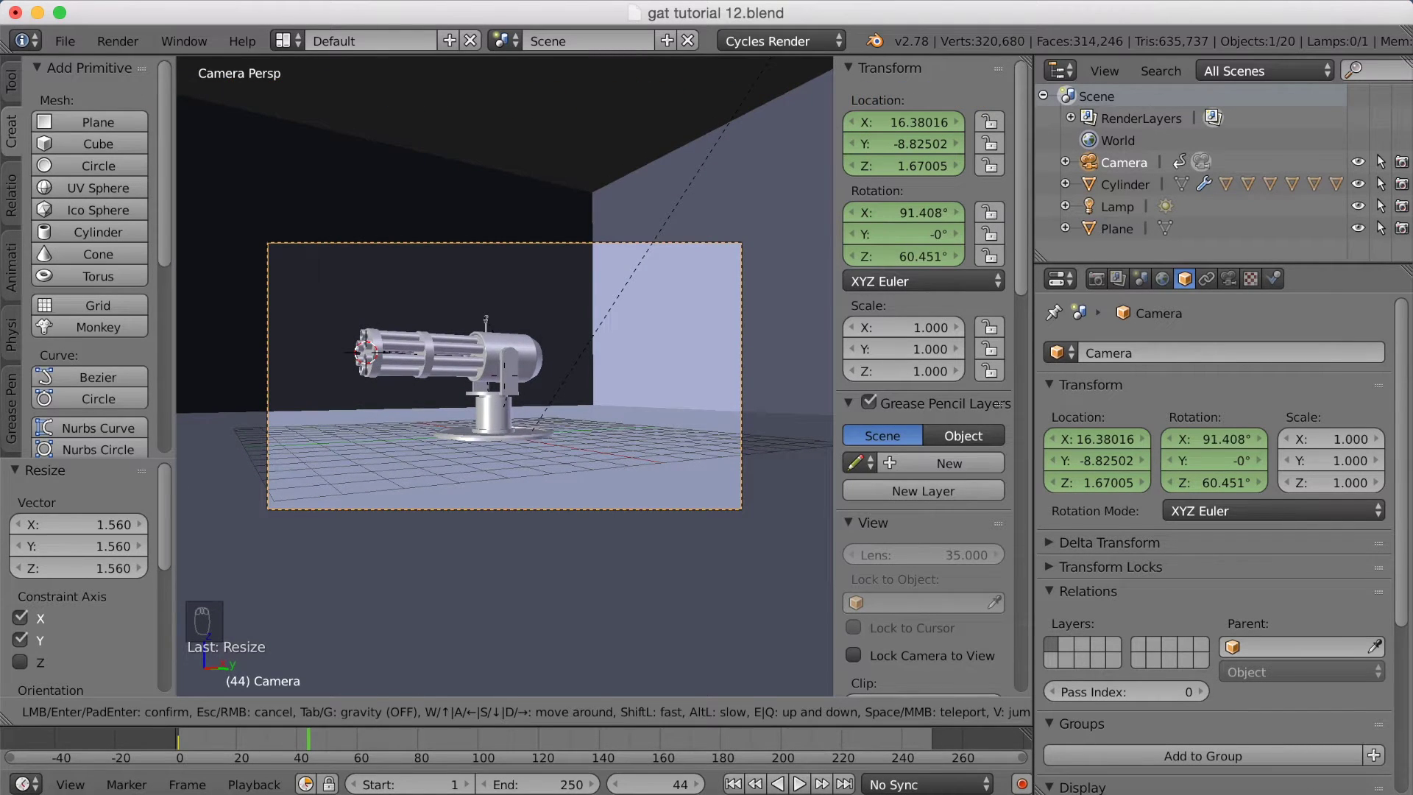
pyautogui.press('Return')
pyautogui.press('i')
pyautogui.press('i')
# Step: Scrub through the timeline and examine the gun and room through the camera and from other angles
pyautogui.moveTo(288, 745); pyautogui.dragTo(718, 748)
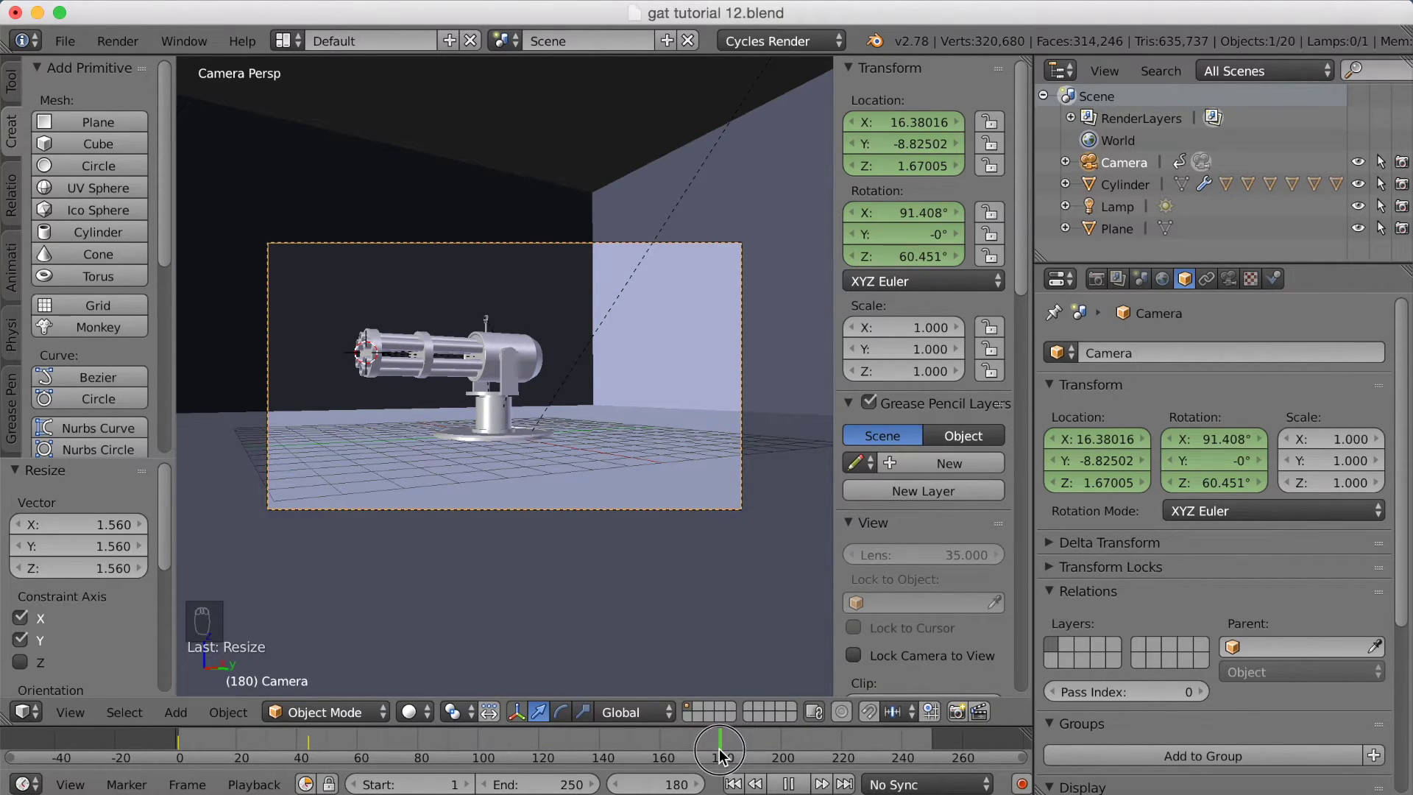
pyautogui.moveTo(718, 749); pyautogui.dragTo(718, 748)
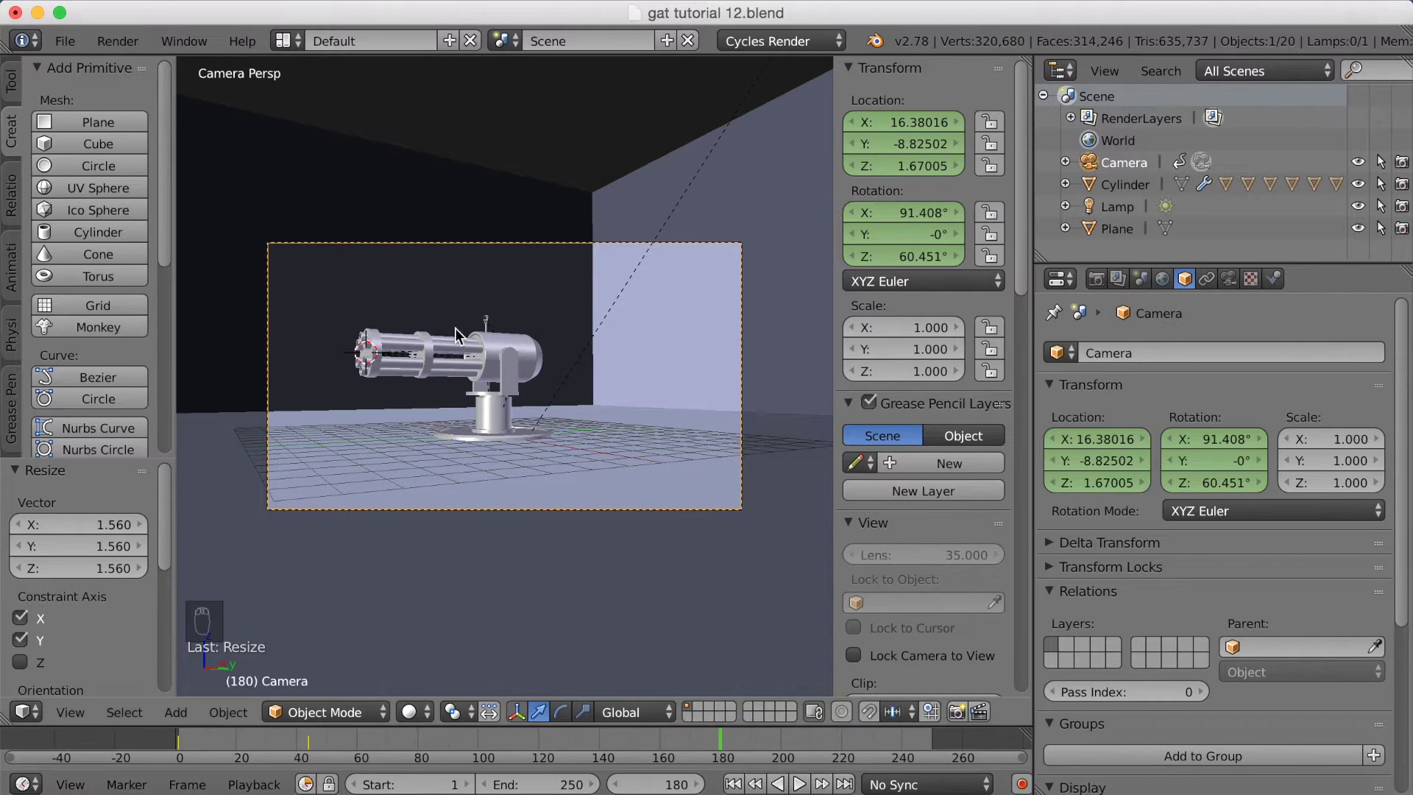
pyautogui.scroll(5, 452, 331)
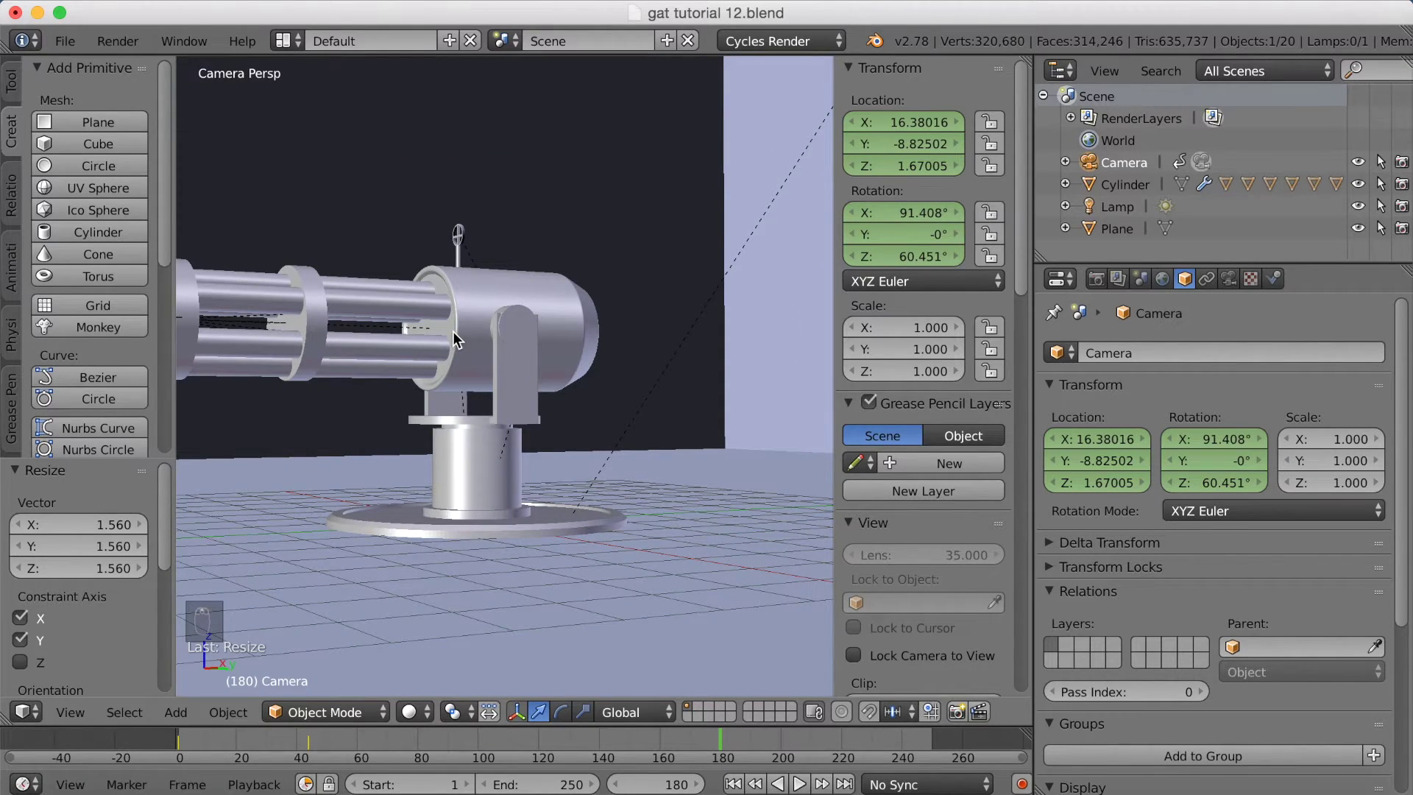
pyautogui.scroll(-4, 453, 331)
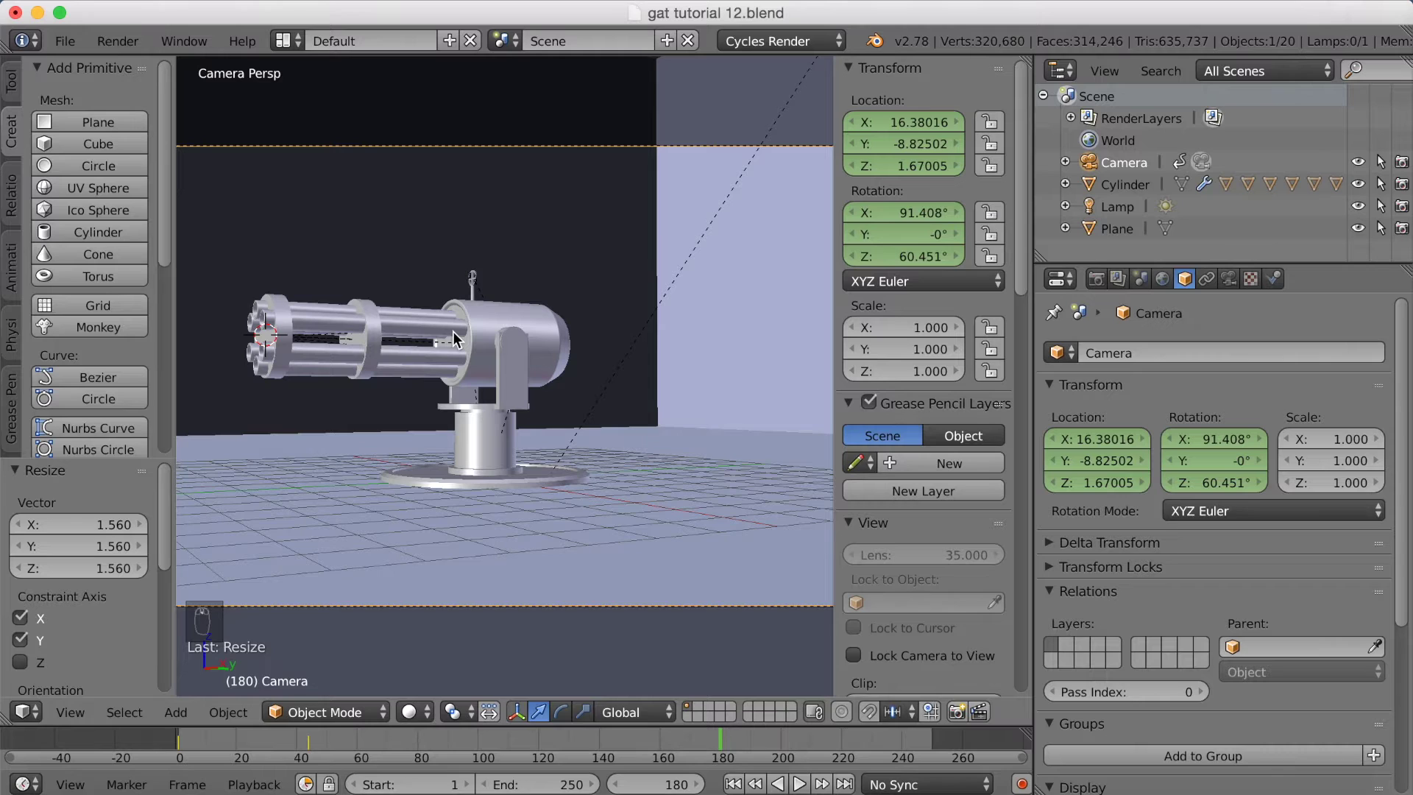
pyautogui.moveTo(316, 378); pyautogui.dragTo(466, 366, button='middle')
pyautogui.scroll(8, 508, 367)
pyautogui.scroll(-8, 465, 365)
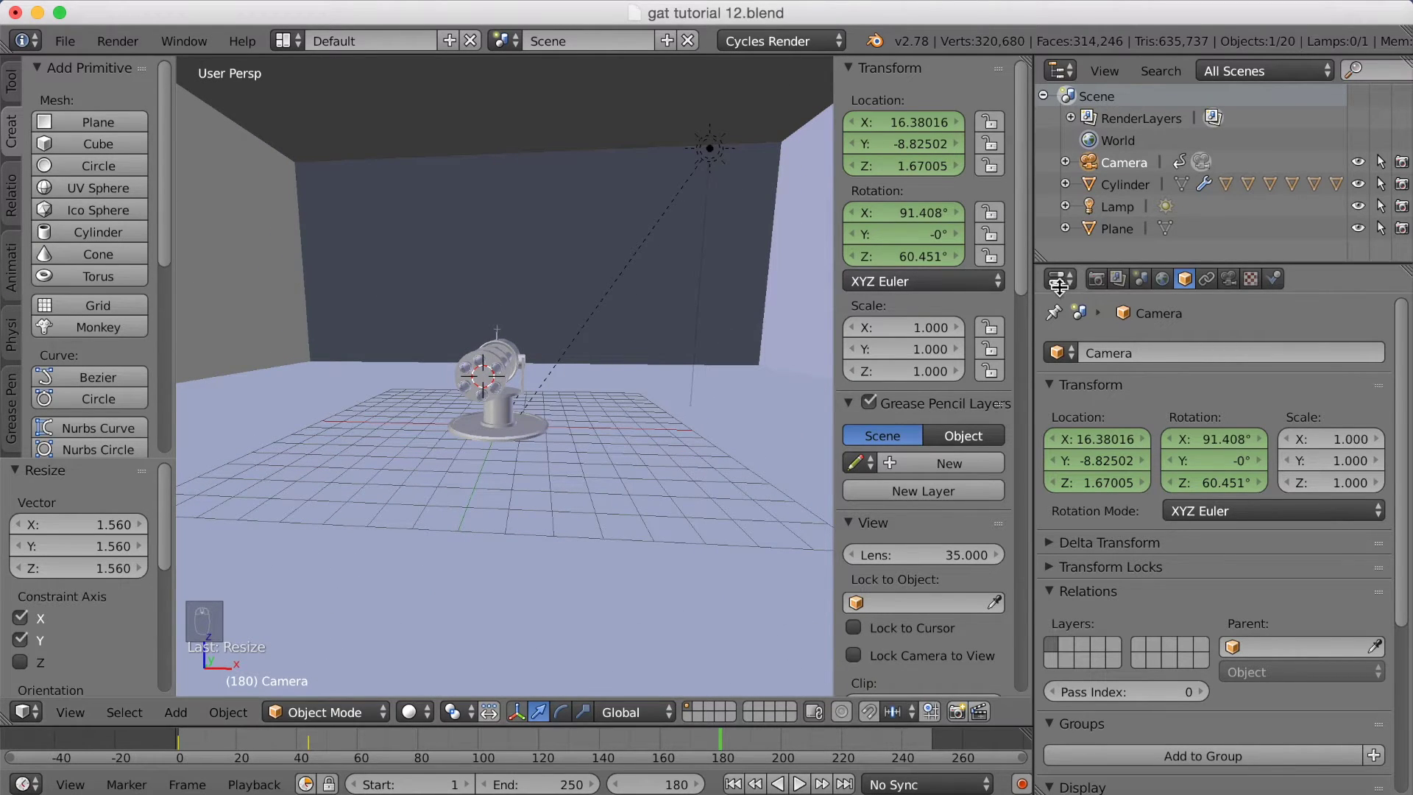
pyautogui.press('KP_0')
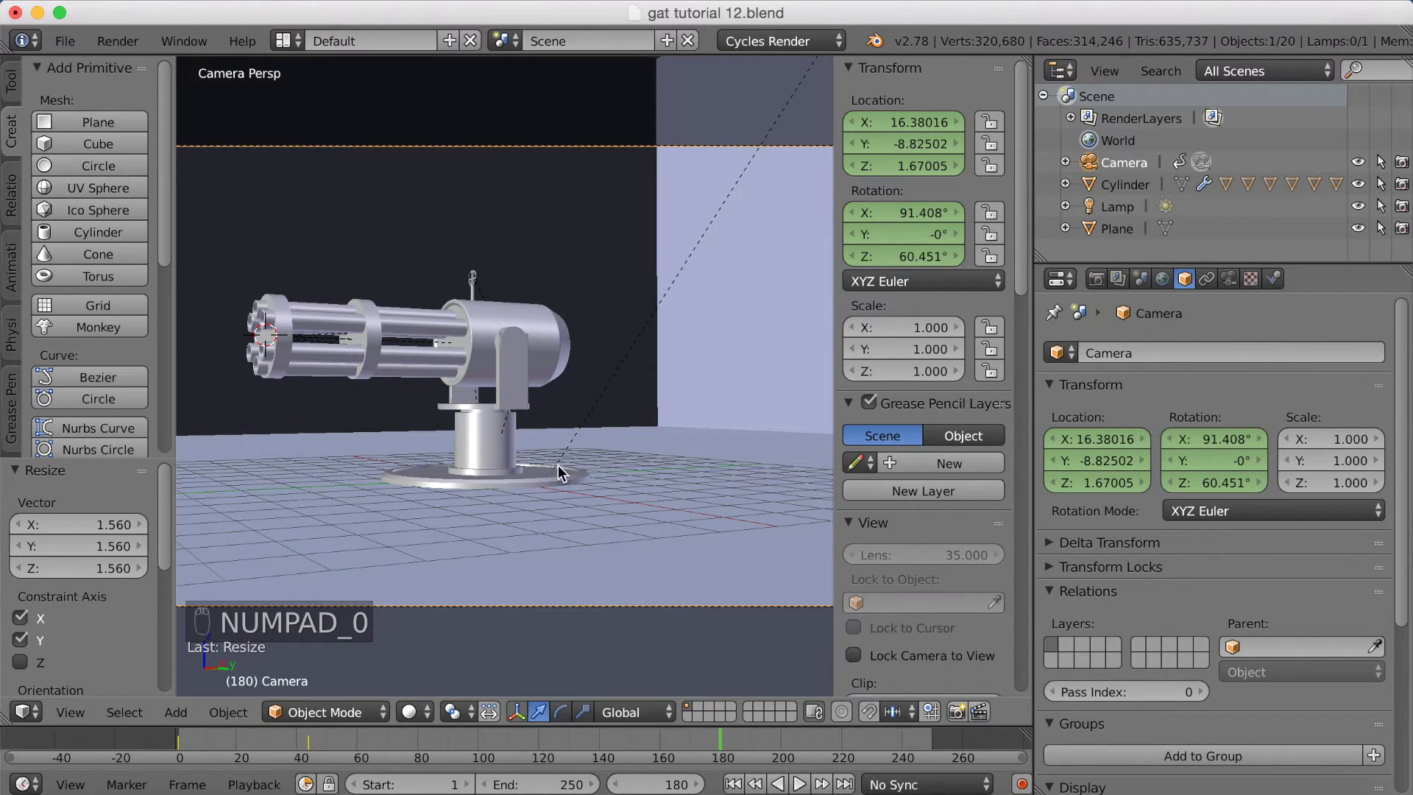
pyautogui.moveTo(227, 739); pyautogui.dragTo(647, 730)
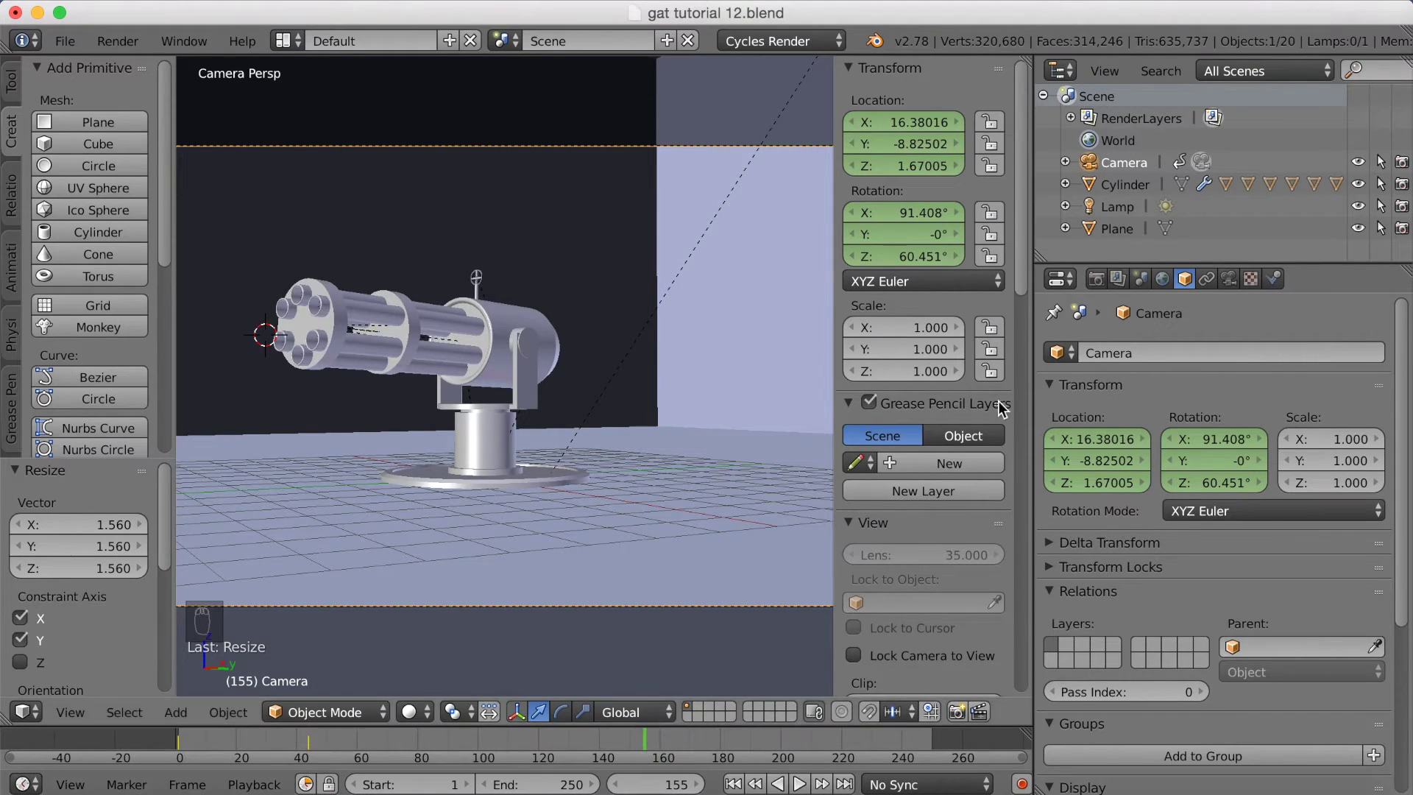
# Step: Check where the motion ends near frame 169 and set the render end frame to 170
pyautogui.click(1098, 279)
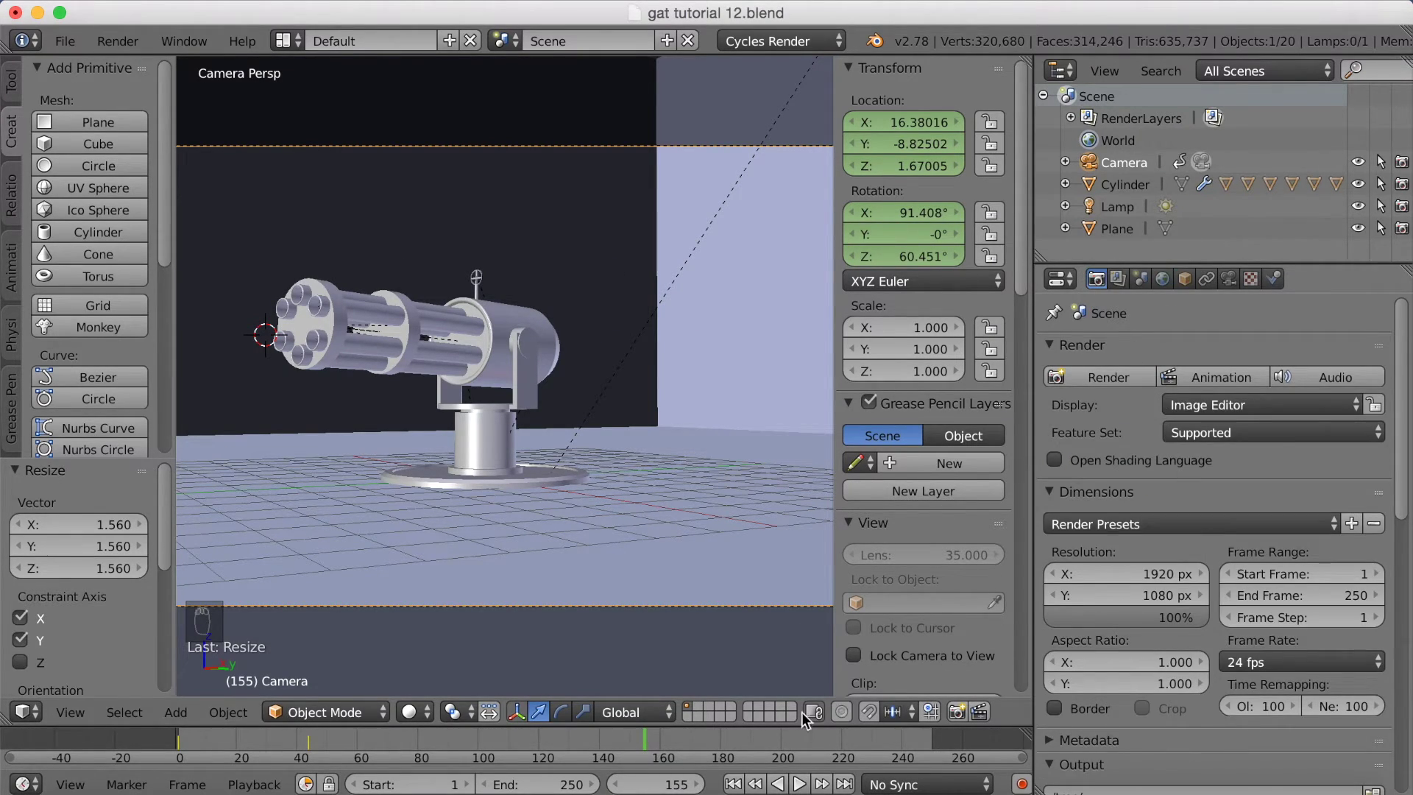
pyautogui.moveTo(646, 740); pyautogui.dragTo(686, 744)
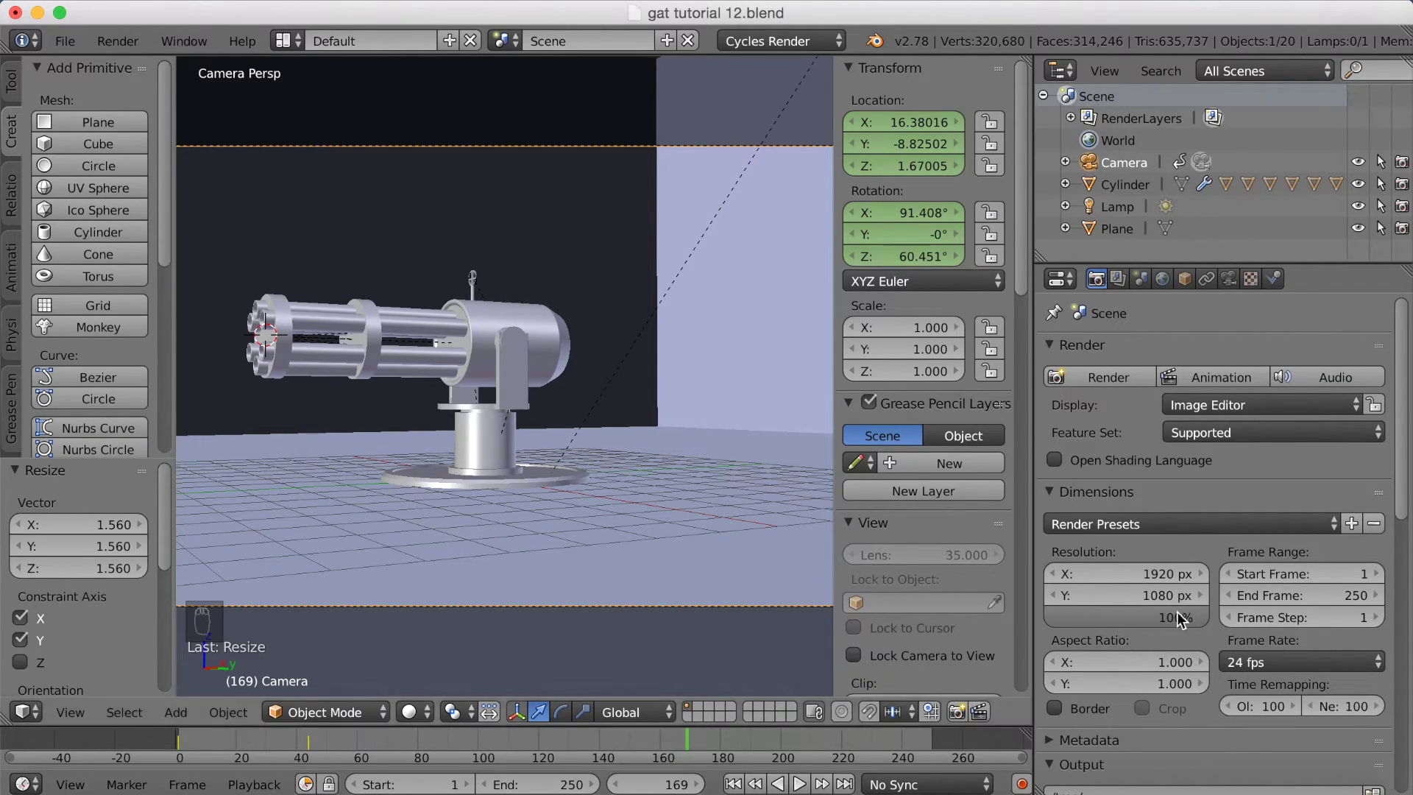
pyautogui.click(1279, 589)
pyautogui.press('BackSpace')
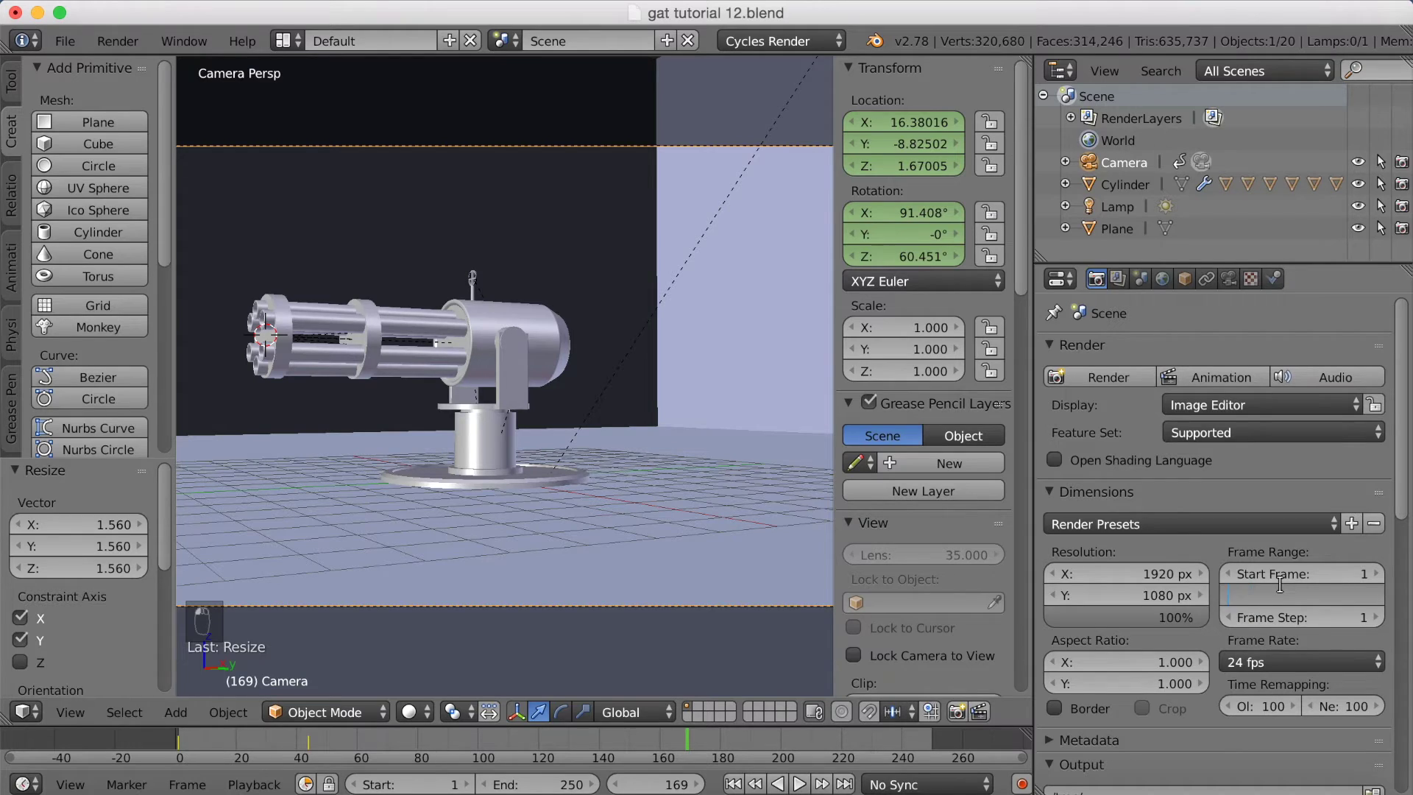
pyautogui.write('170')
pyautogui.press('Return')
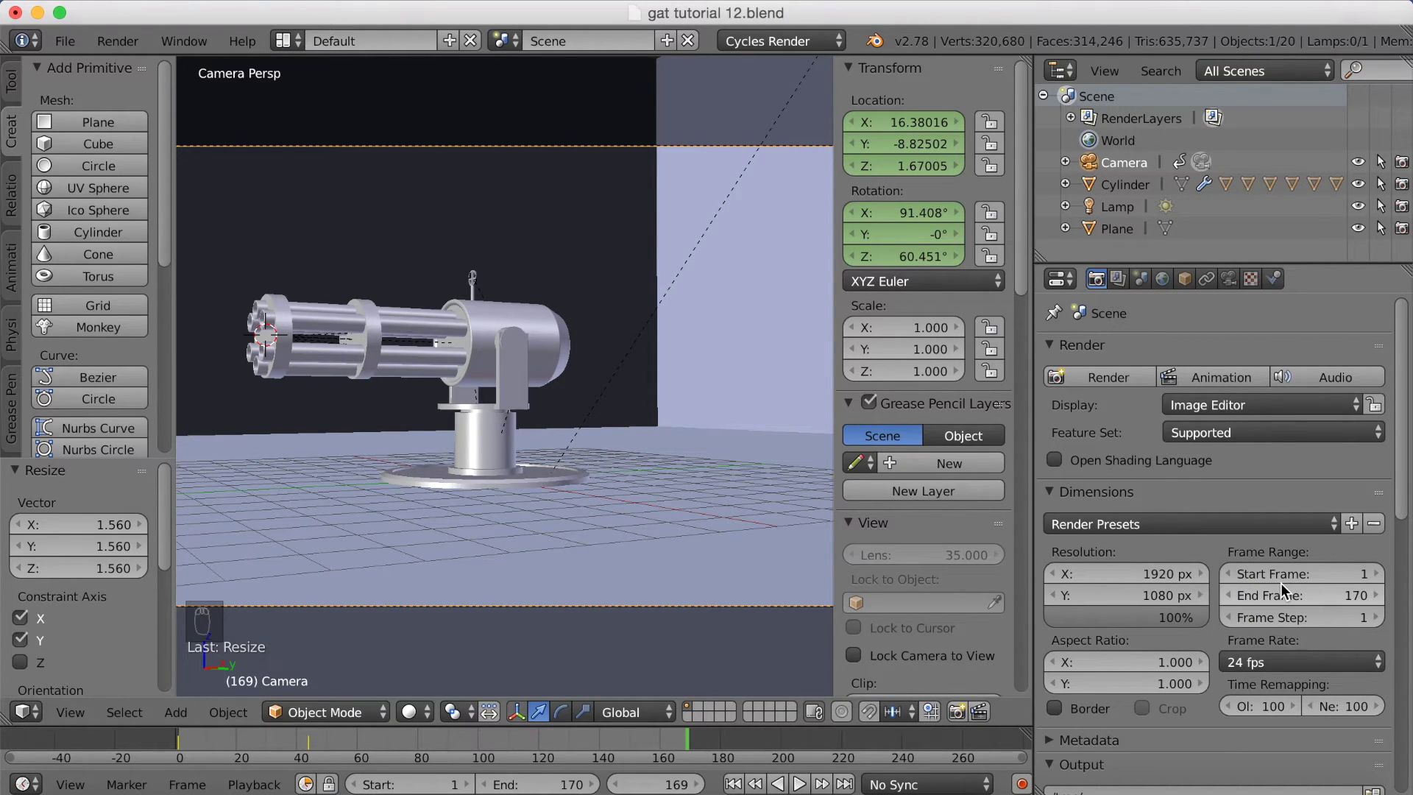
# Step: Set the render frame rate to 30 fps
pyautogui.click(1270, 656)
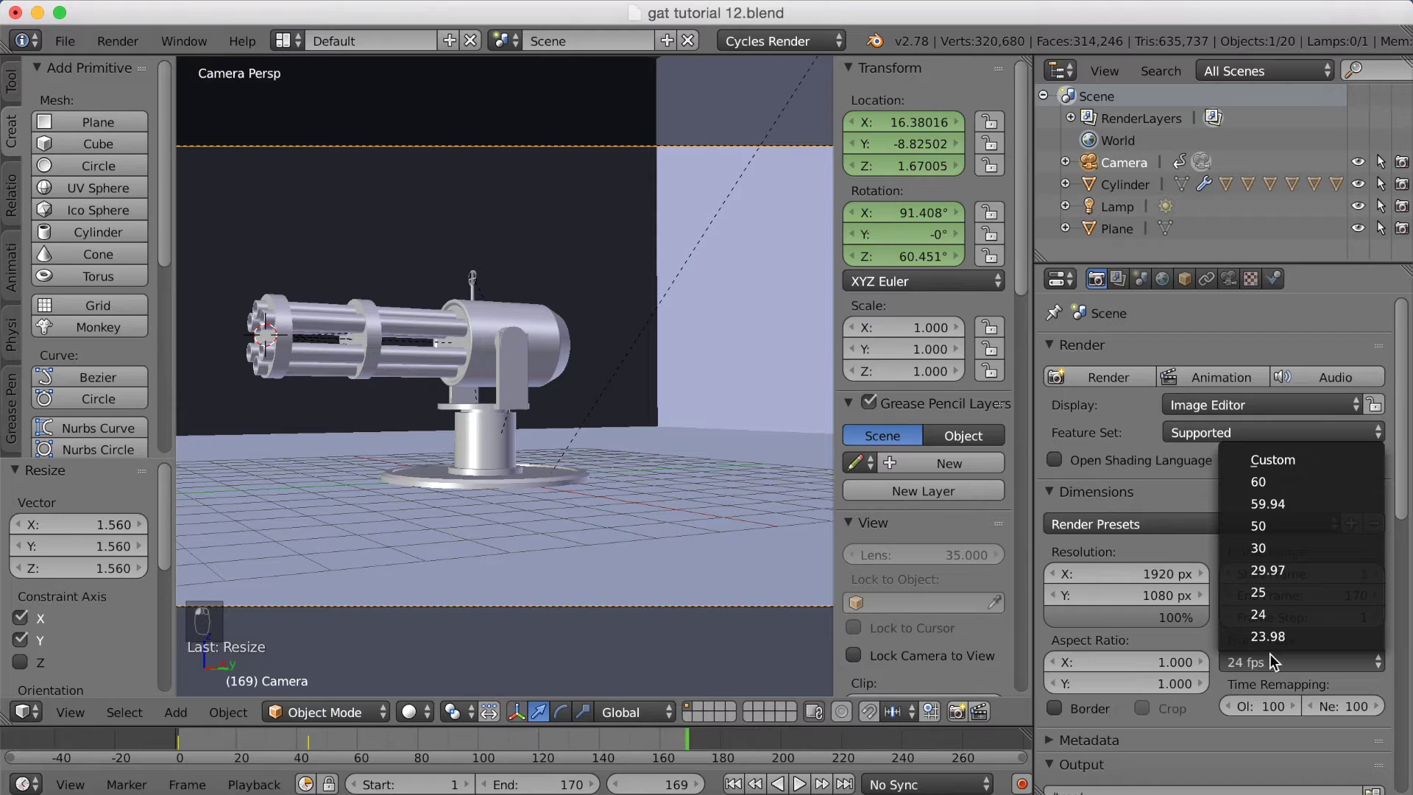
pyautogui.click(1273, 547)
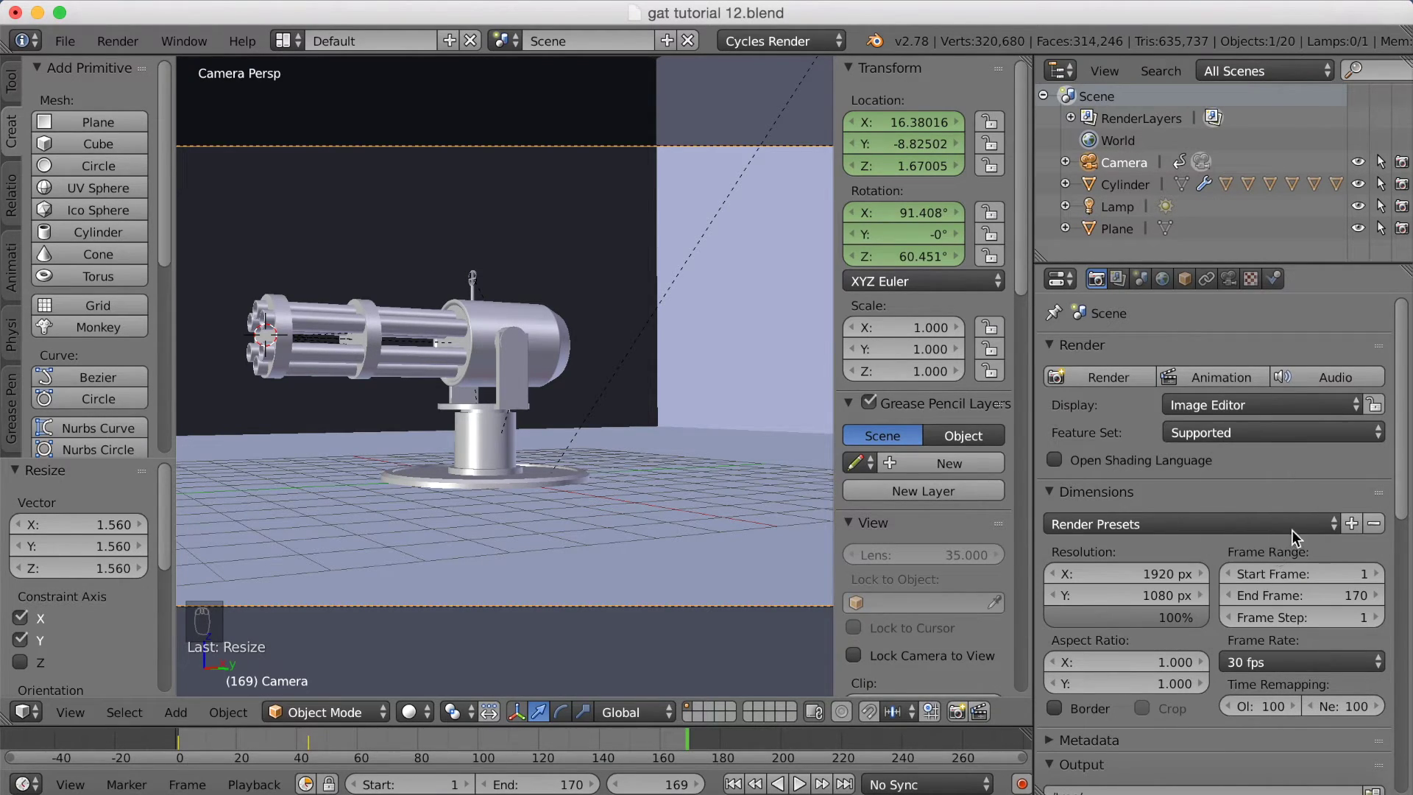
# Step: Browse for the render output location in Documents/Blender filer/tmp and create a folder there named Gatling anim
pyautogui.moveTo(1401, 456); pyautogui.dragTo(1391, 563)
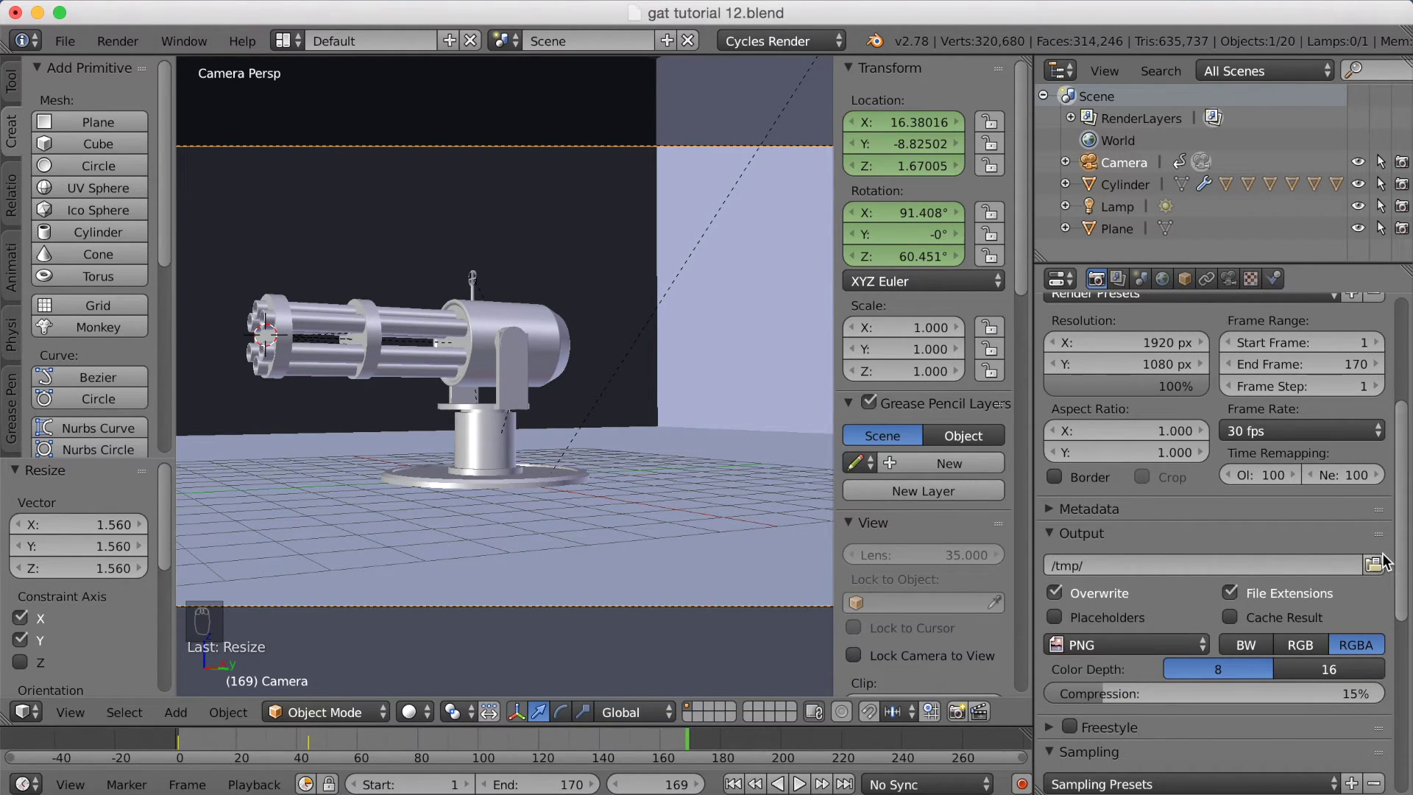
pyautogui.click(1373, 565)
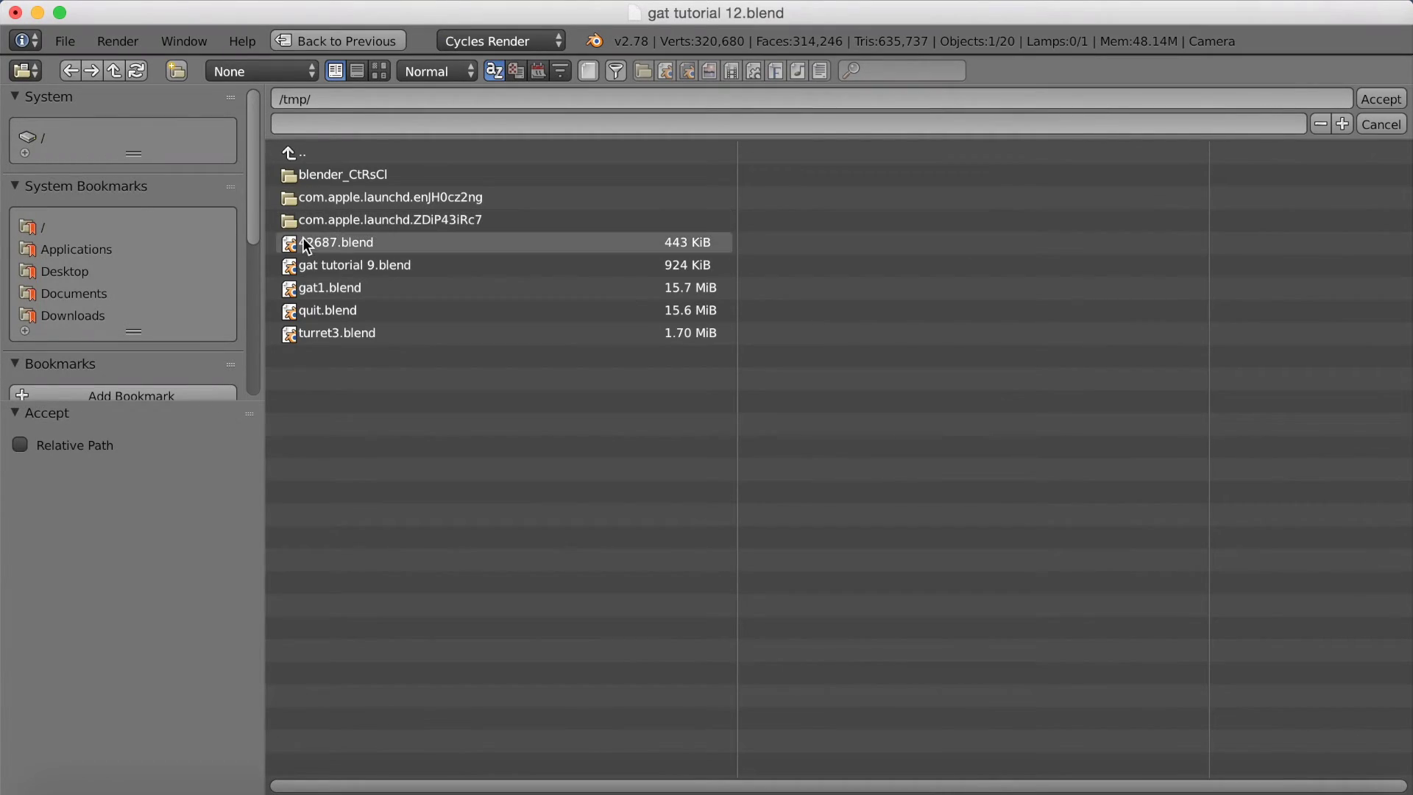
pyautogui.click(80, 292)
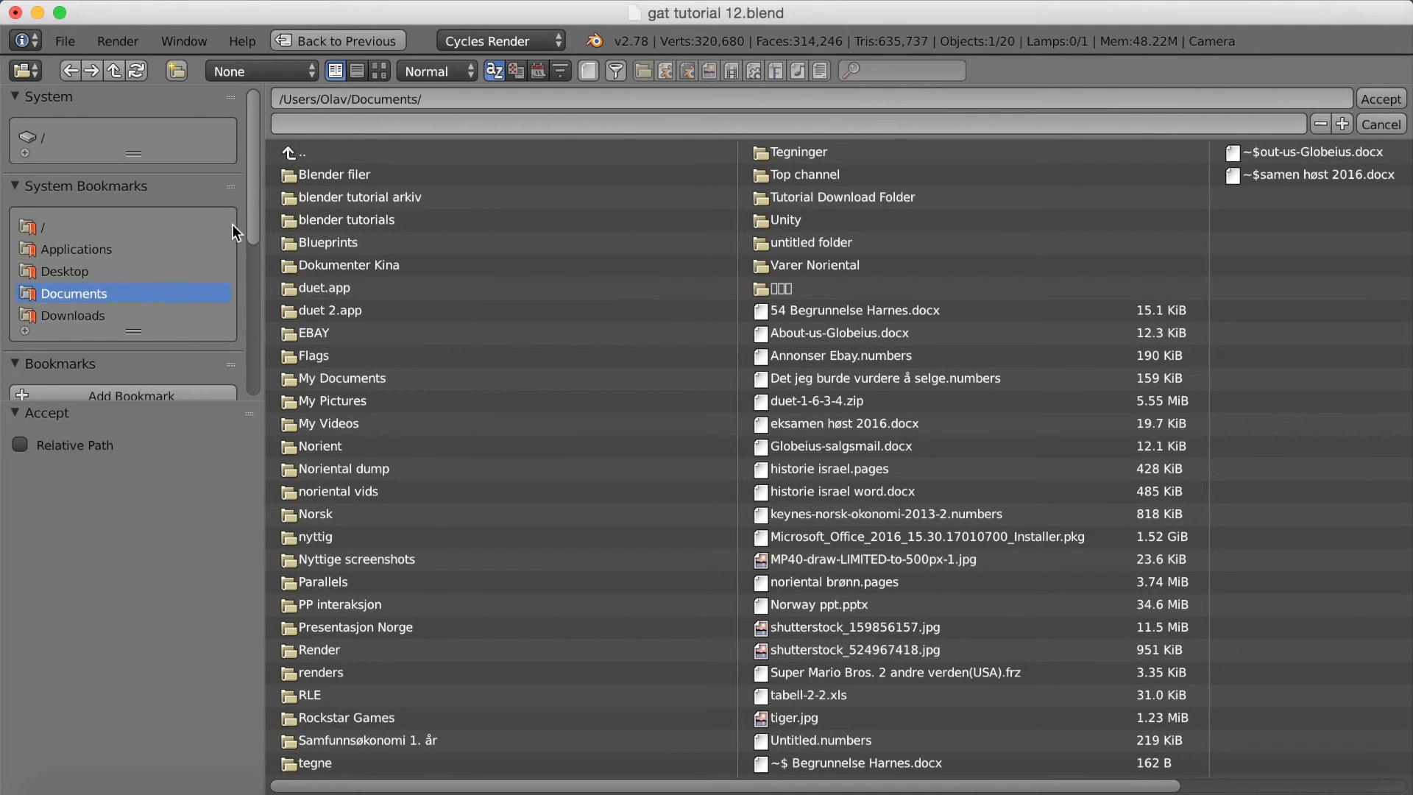
pyautogui.click(326, 174)
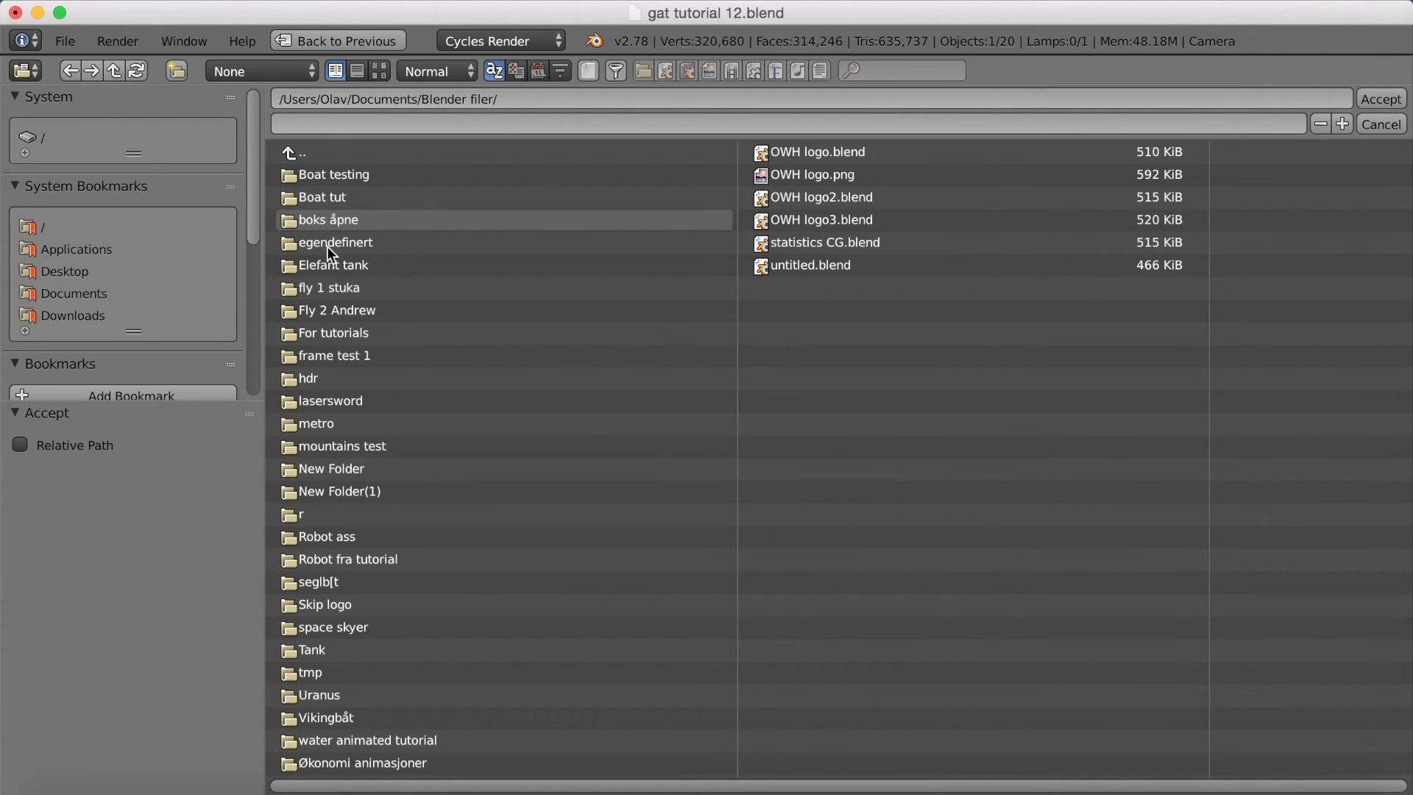
pyautogui.click(316, 673)
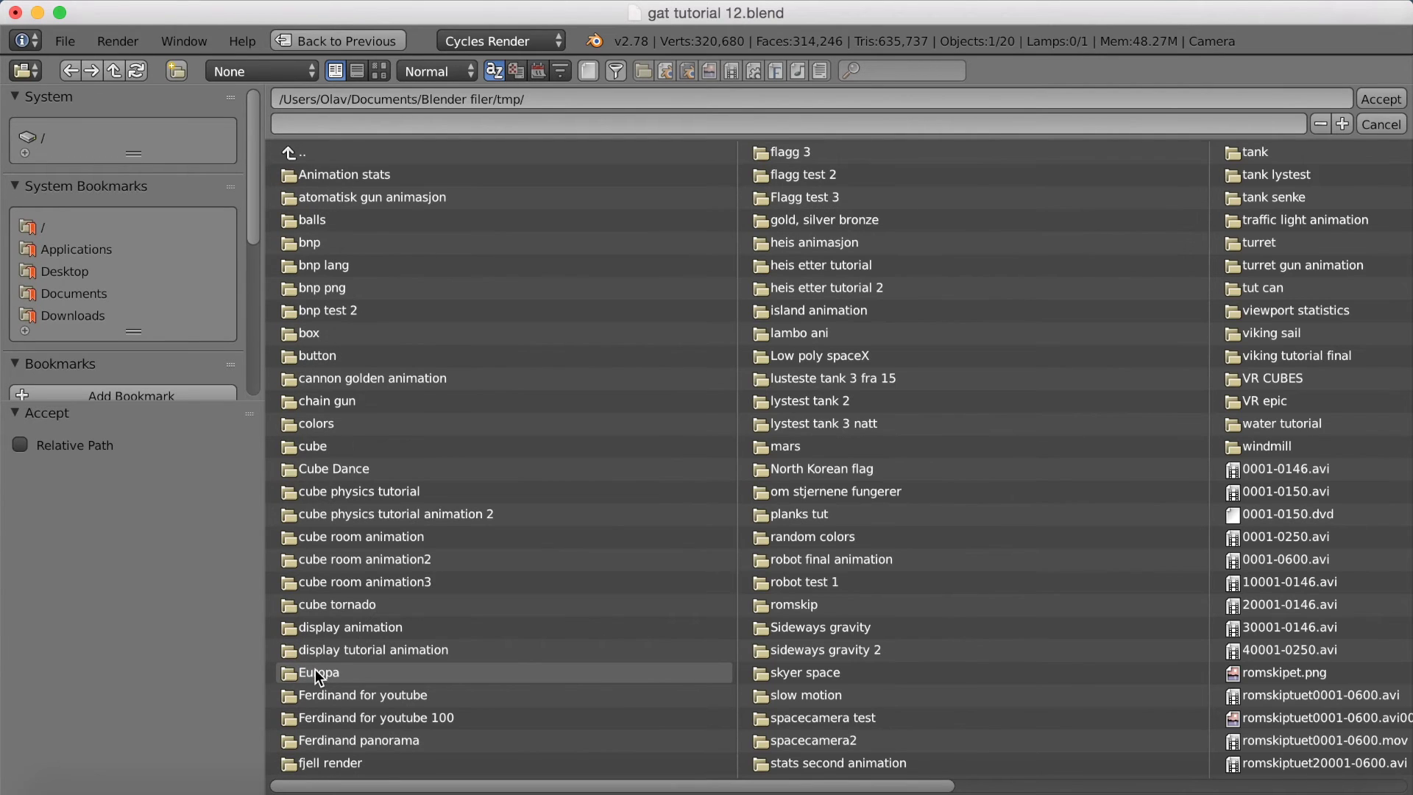
pyautogui.click(176, 71)
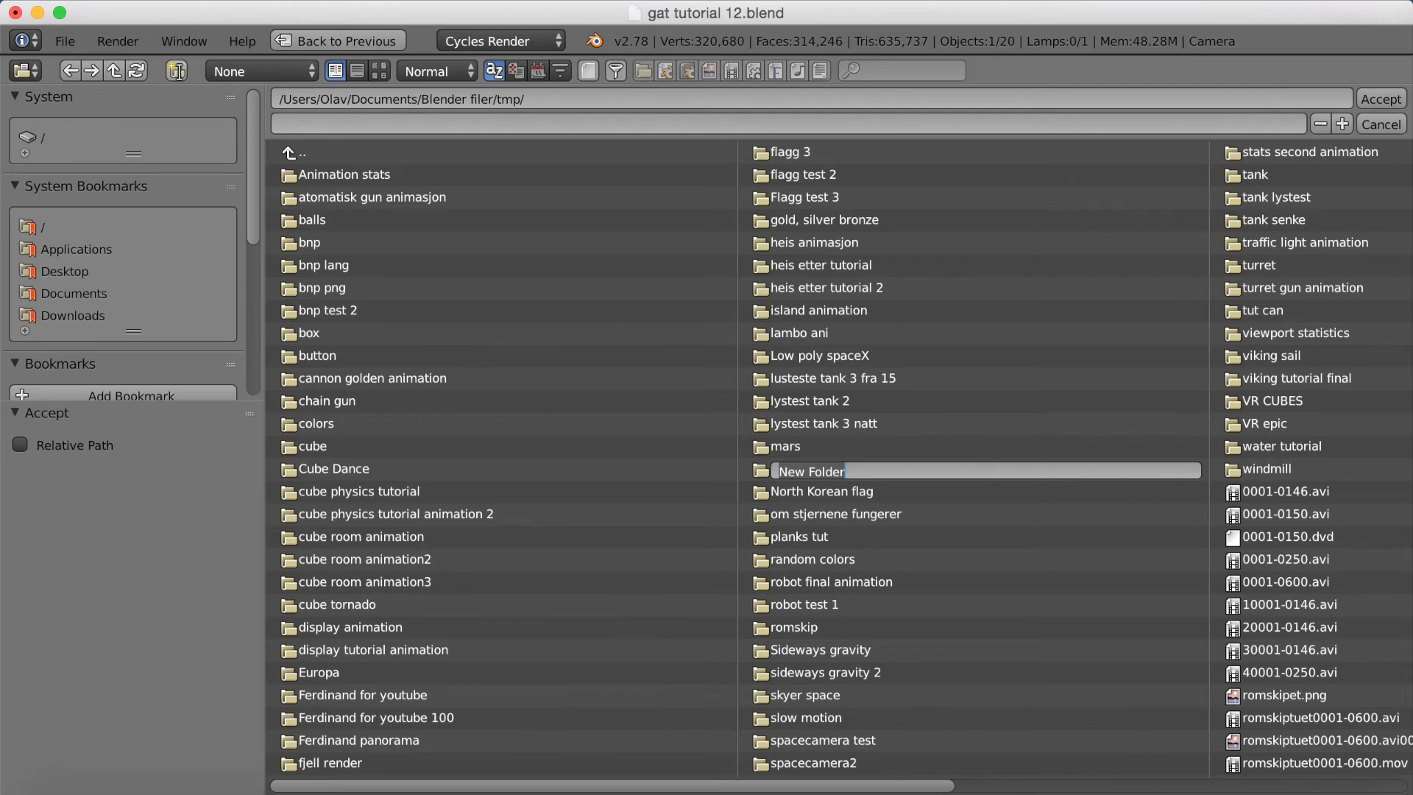
pyautogui.write('Gatling anim')
pyautogui.press('Return')
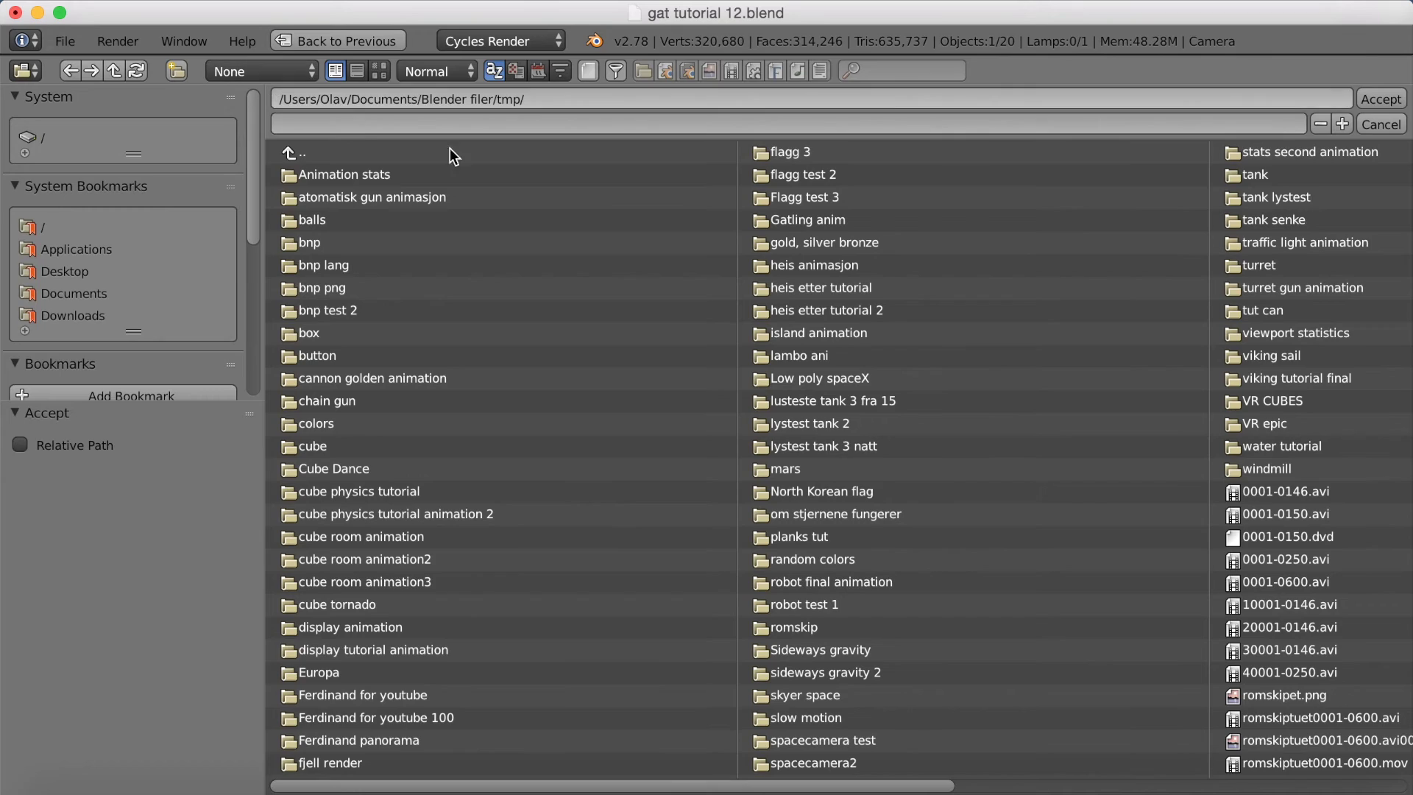
# Step: Set the render output path to the Gatling anim folder with the file name gat
pyautogui.click(772, 219)
pyautogui.click(470, 128)
pyautogui.write('gat')
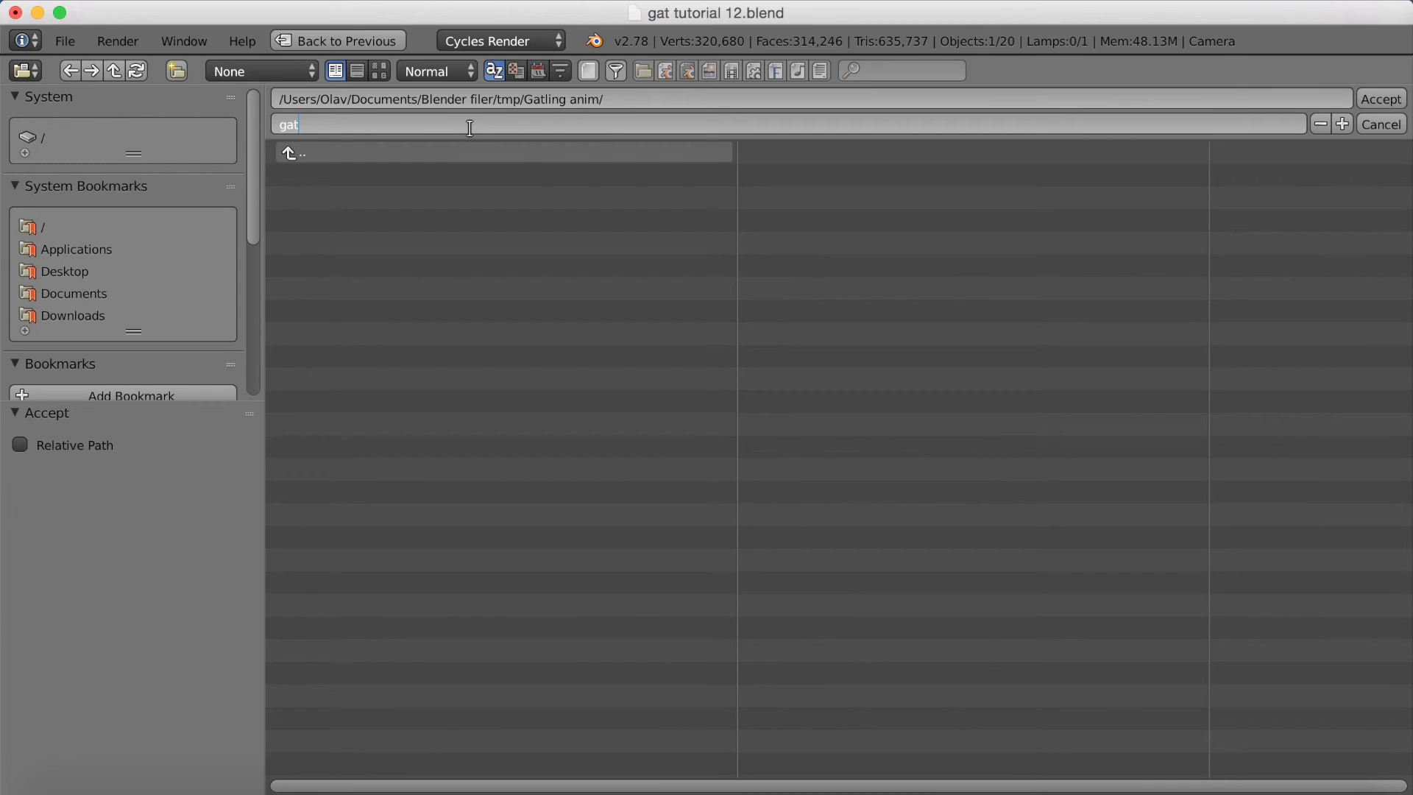
pyautogui.press('Return')
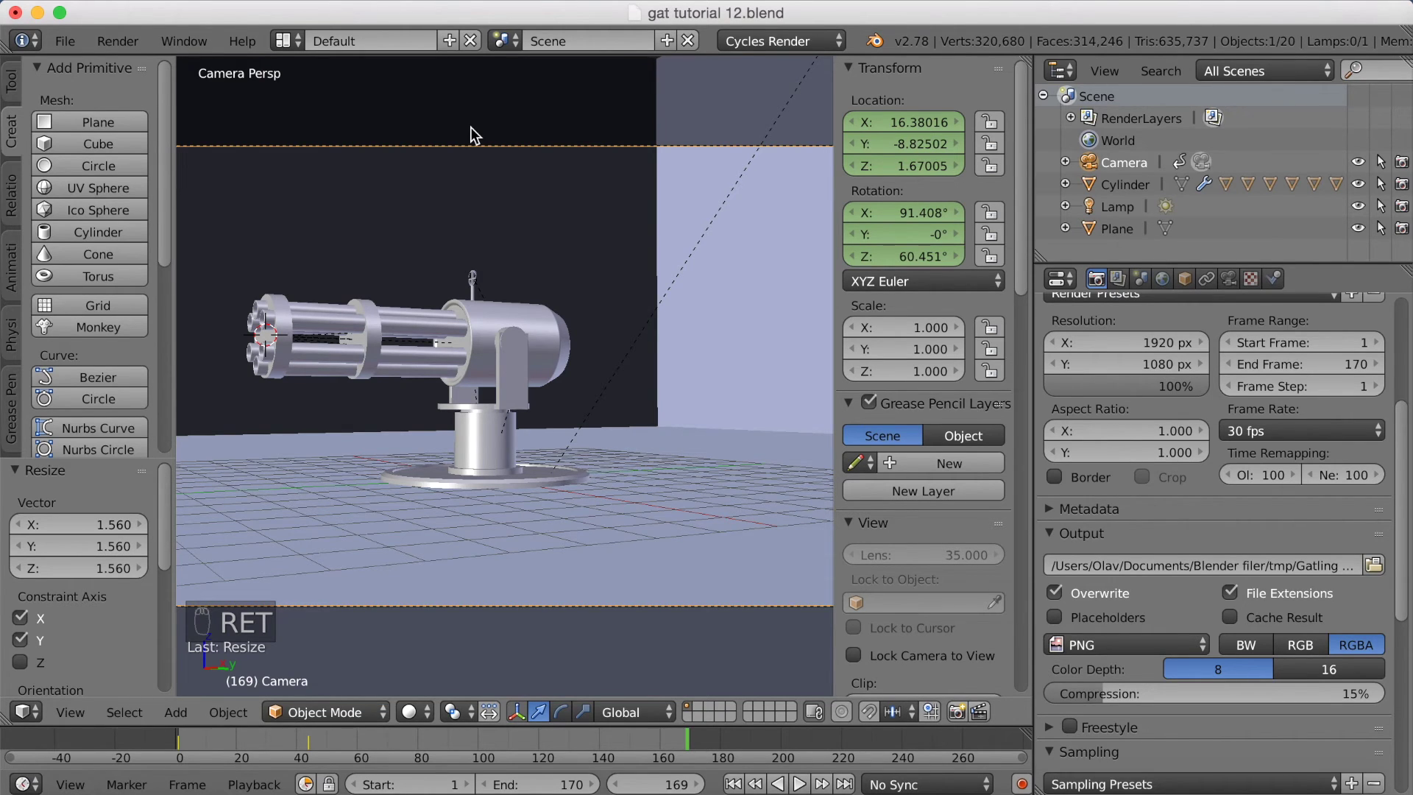
# Step: Review the output file format choices, keeping PNG, check the sampling settings, and locate the command for rendering the animation
pyautogui.click(1095, 643)
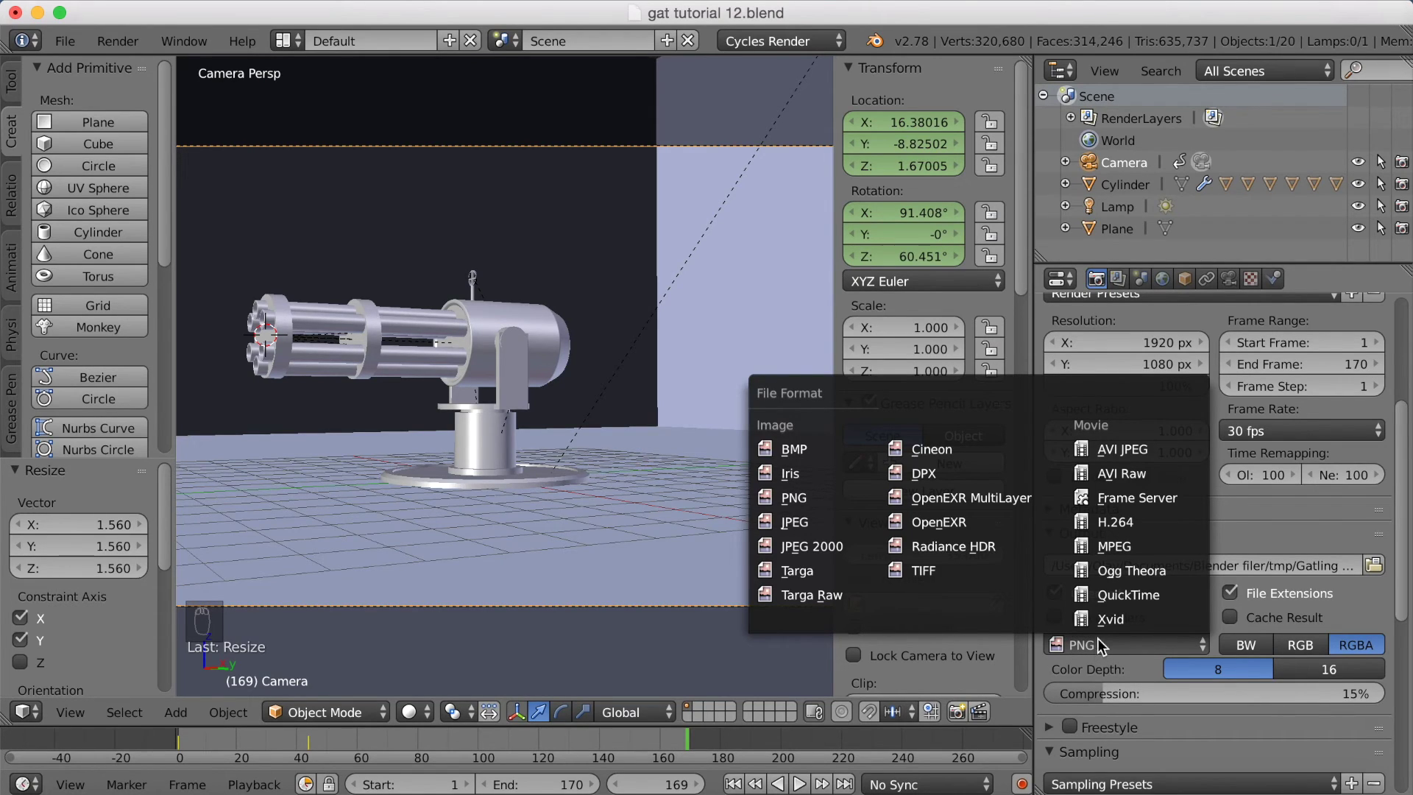
pyautogui.click(1105, 641)
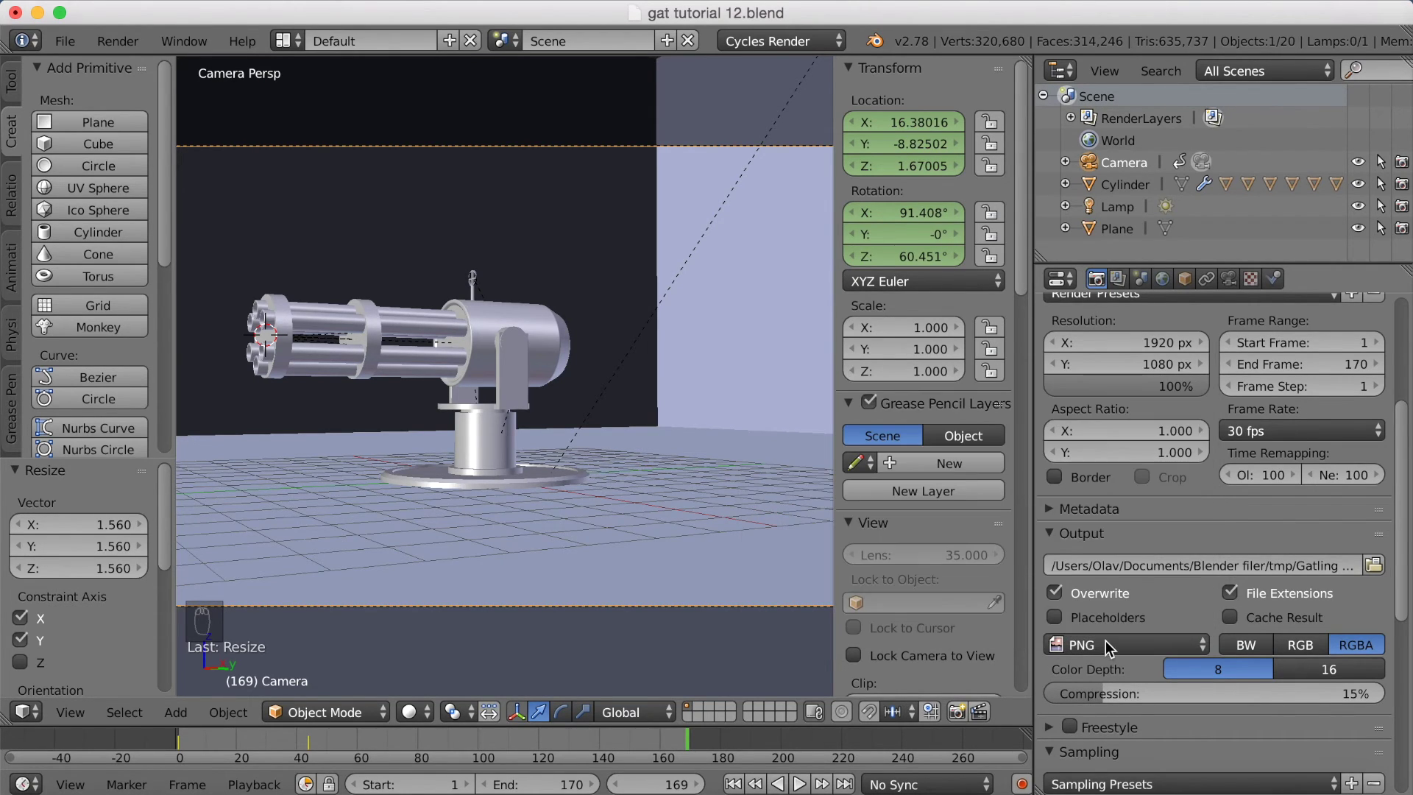
pyautogui.scroll(-5, 1116, 674)
pyautogui.scroll(-2, 1115, 674)
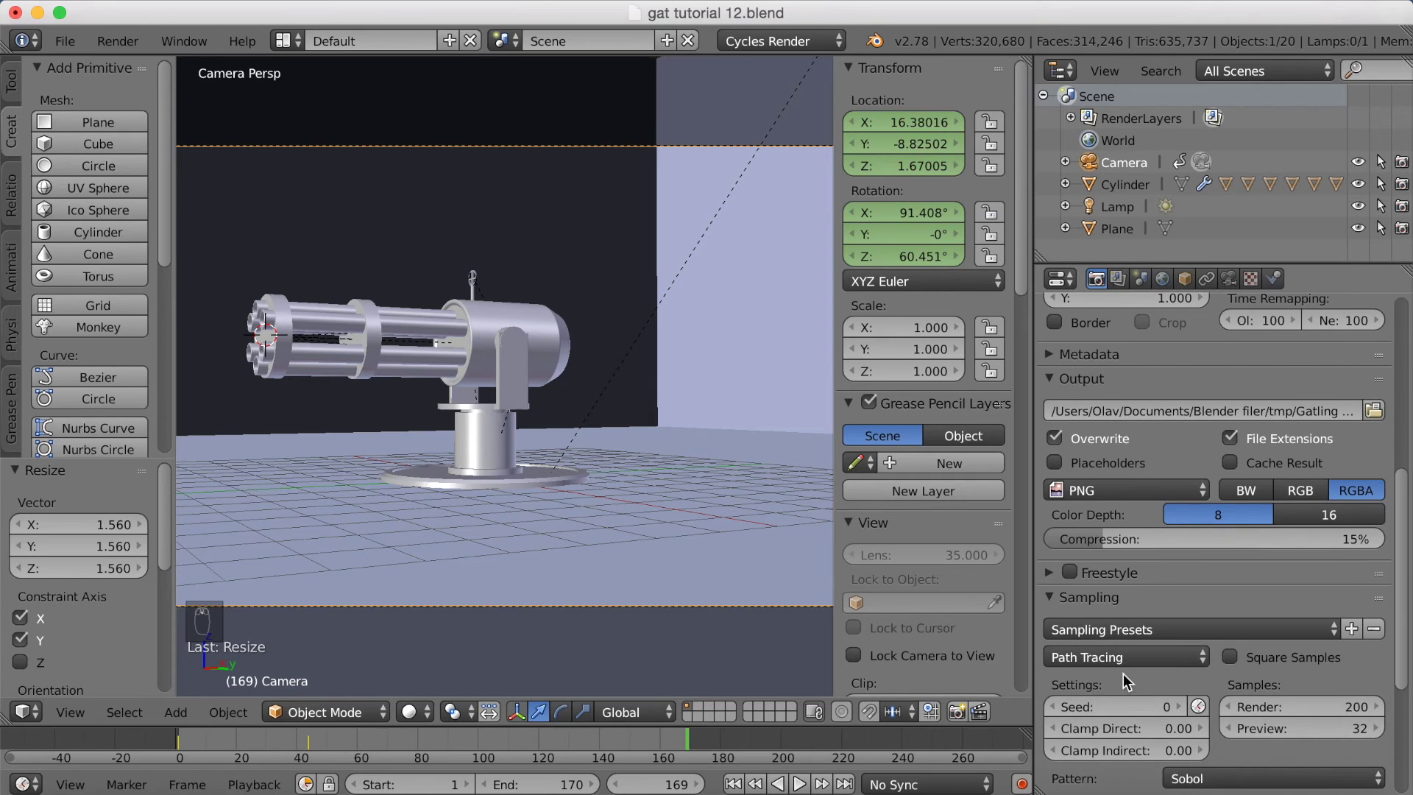
pyautogui.moveTo(1403, 649); pyautogui.dragTo(1403, 447)
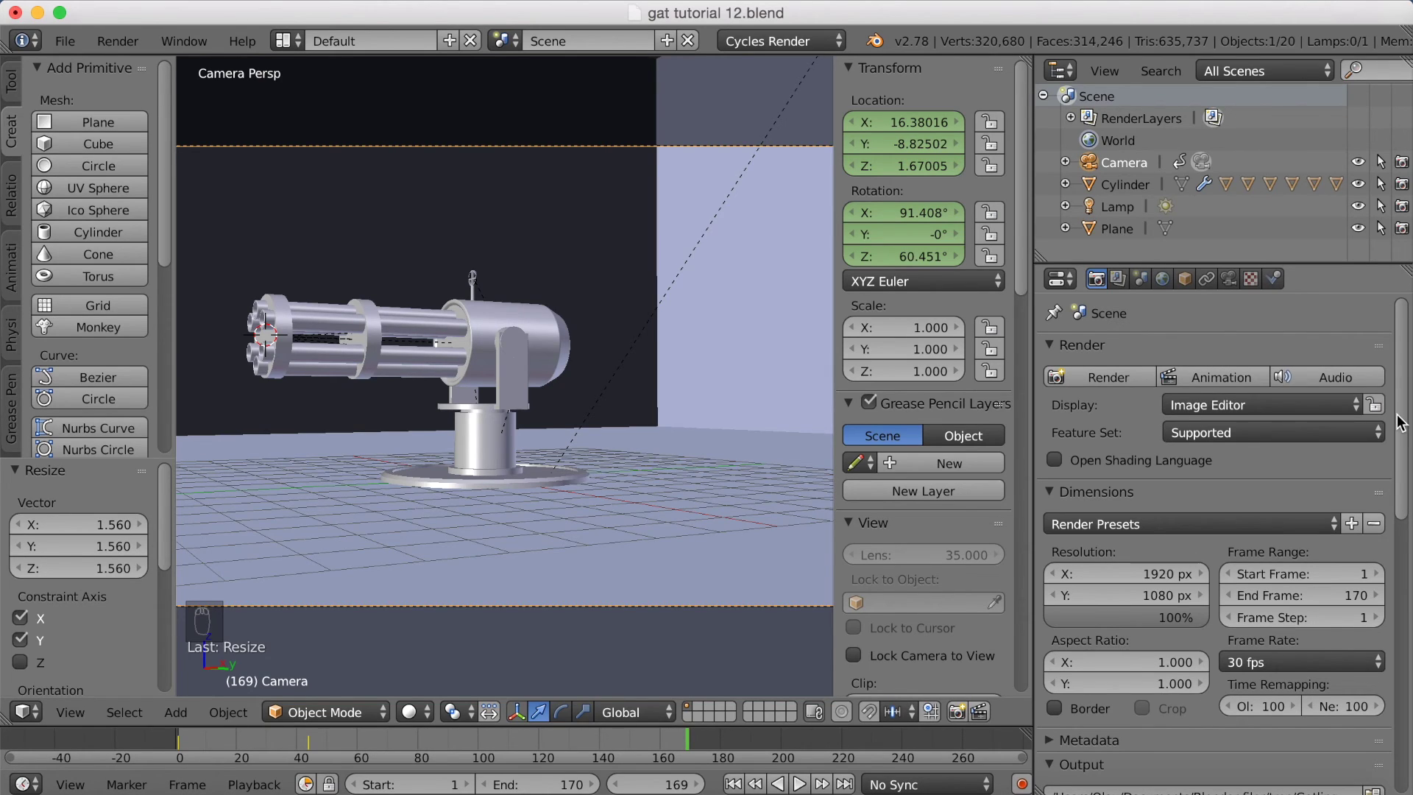
pyautogui.click(1238, 375)
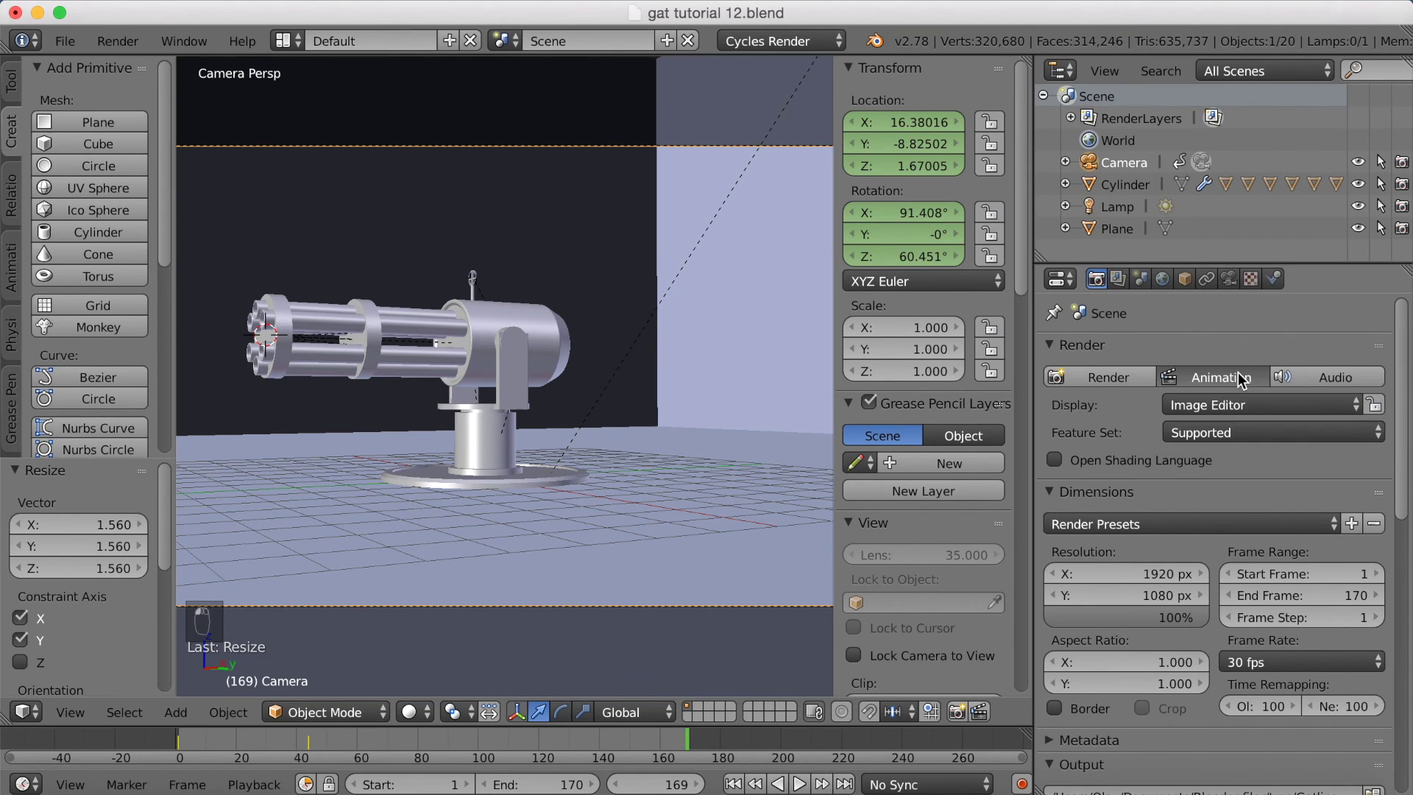